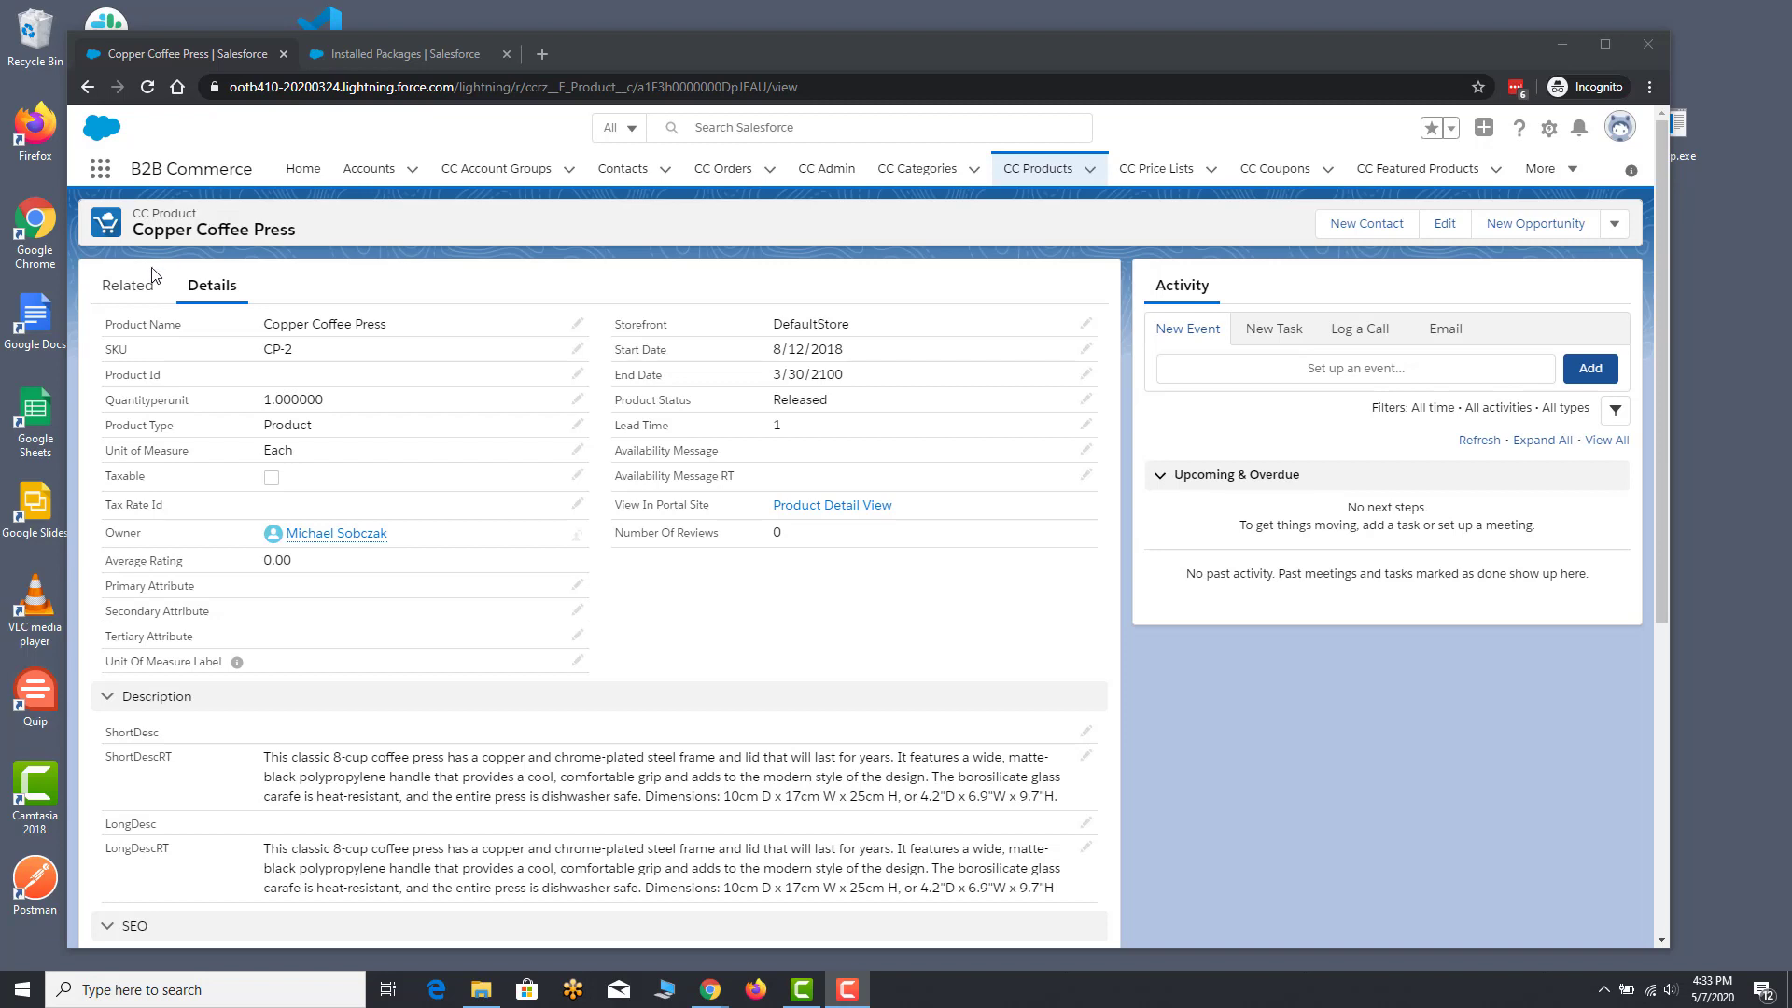
Step: Review the Copper Coffee Press product's related lists, such as price list items and product media, alongside its detail fields
left_click(127, 285)
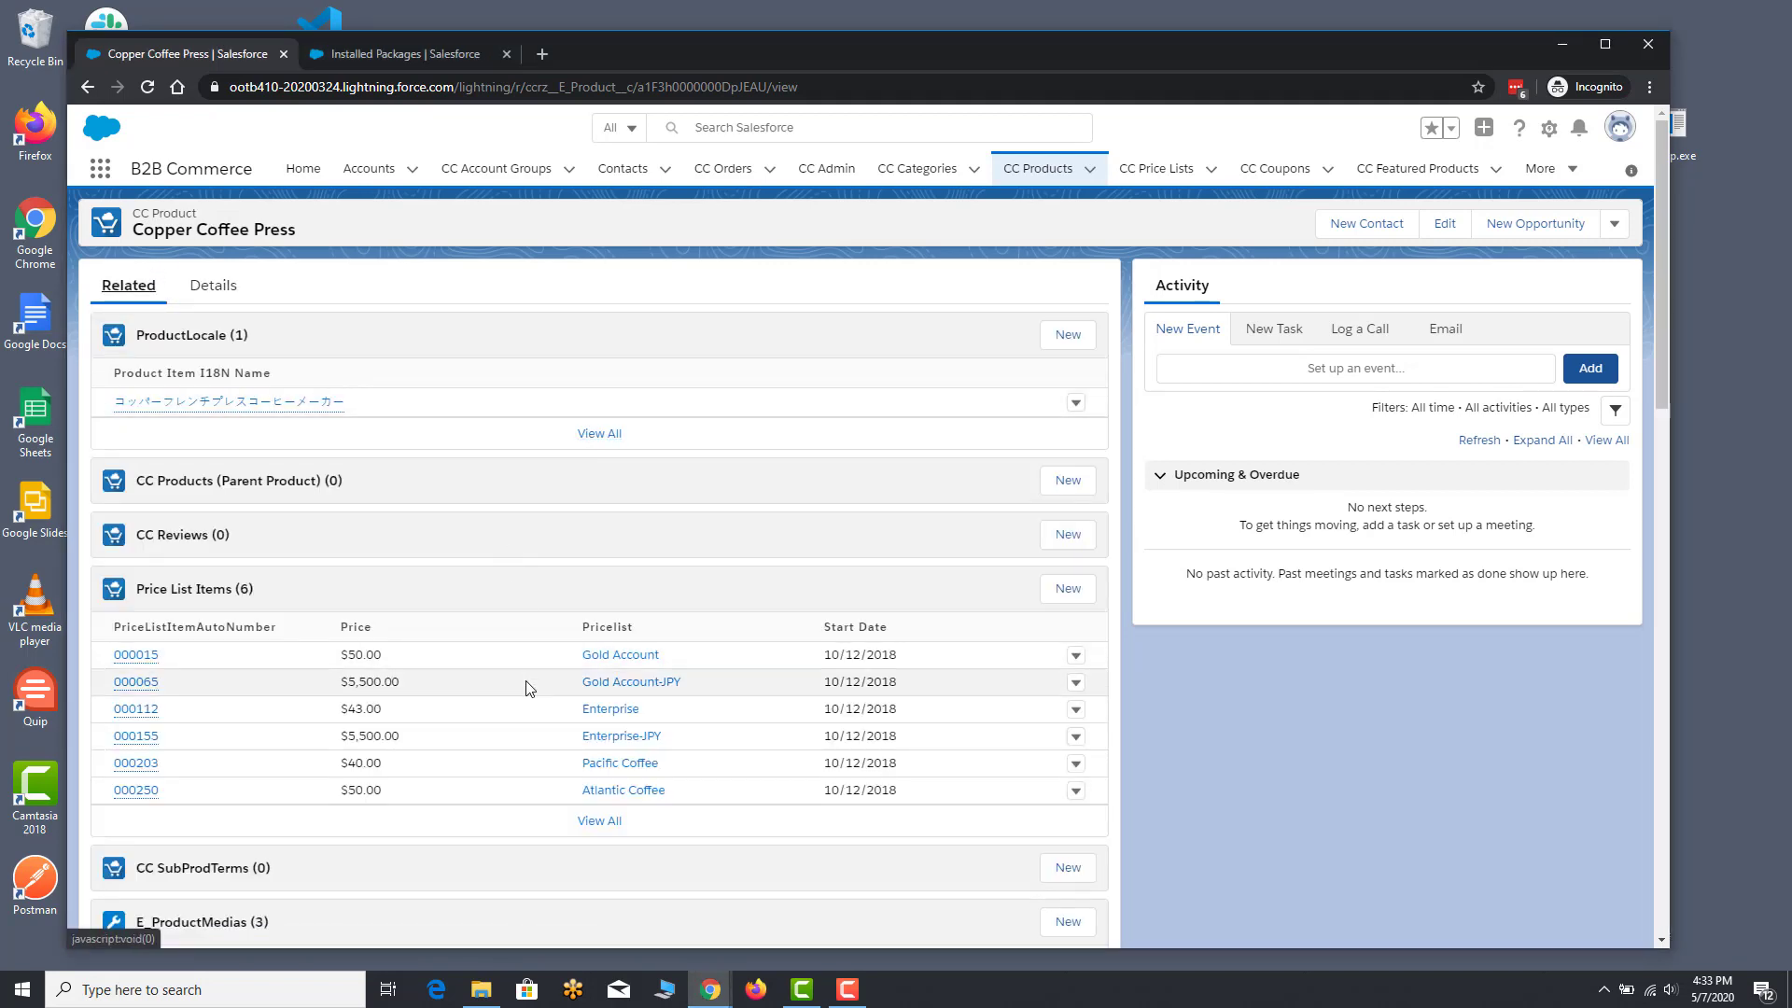
scroll(523, 684, "down", 3)
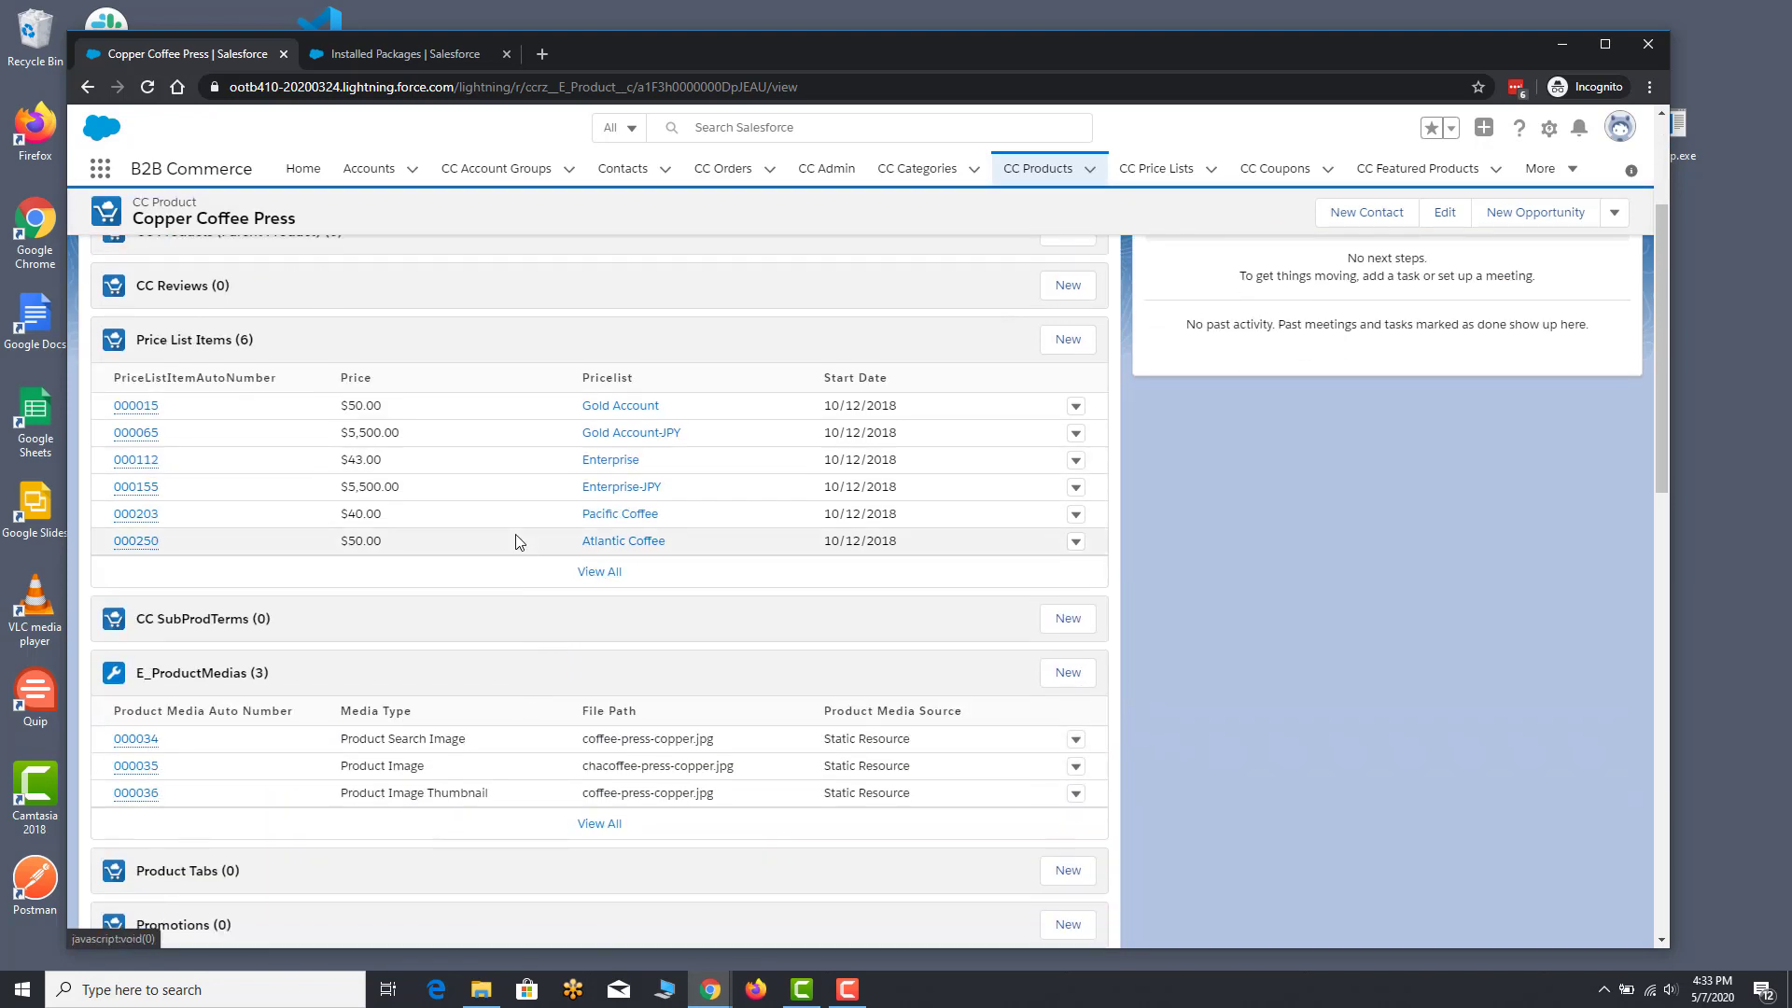
scroll(486, 495, "down", 4)
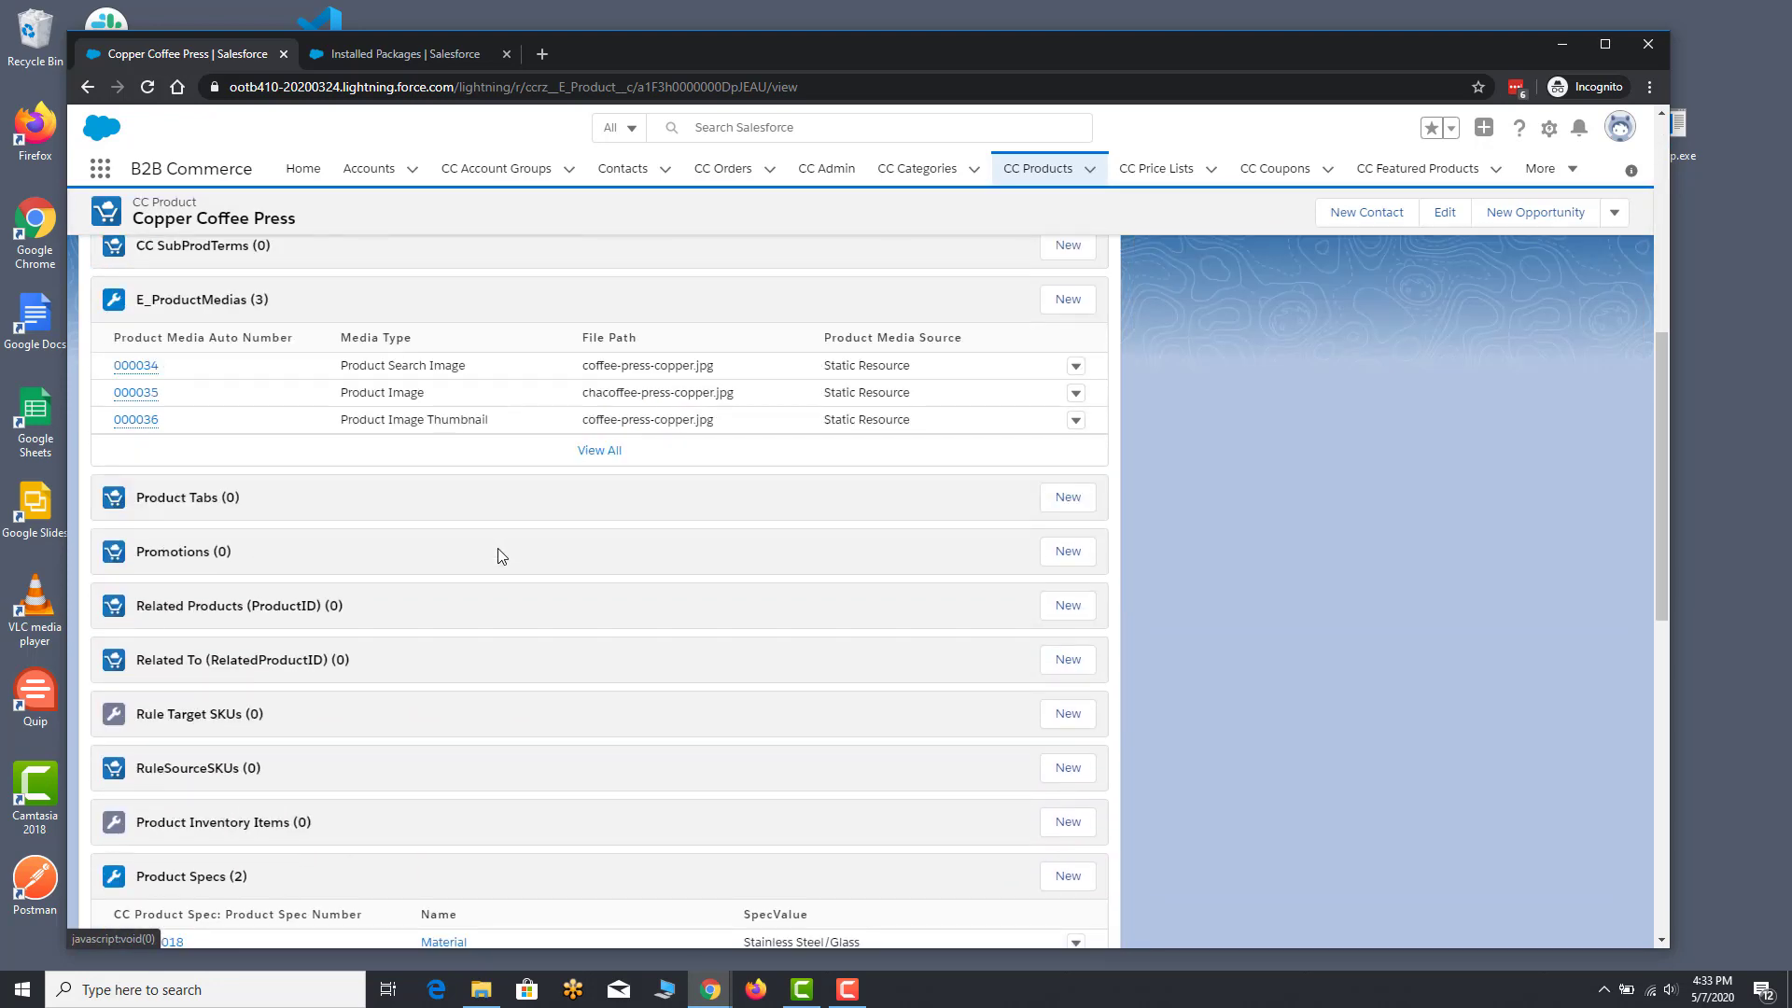
scroll(496, 547, "down", 3)
scroll(496, 558, "down", 8)
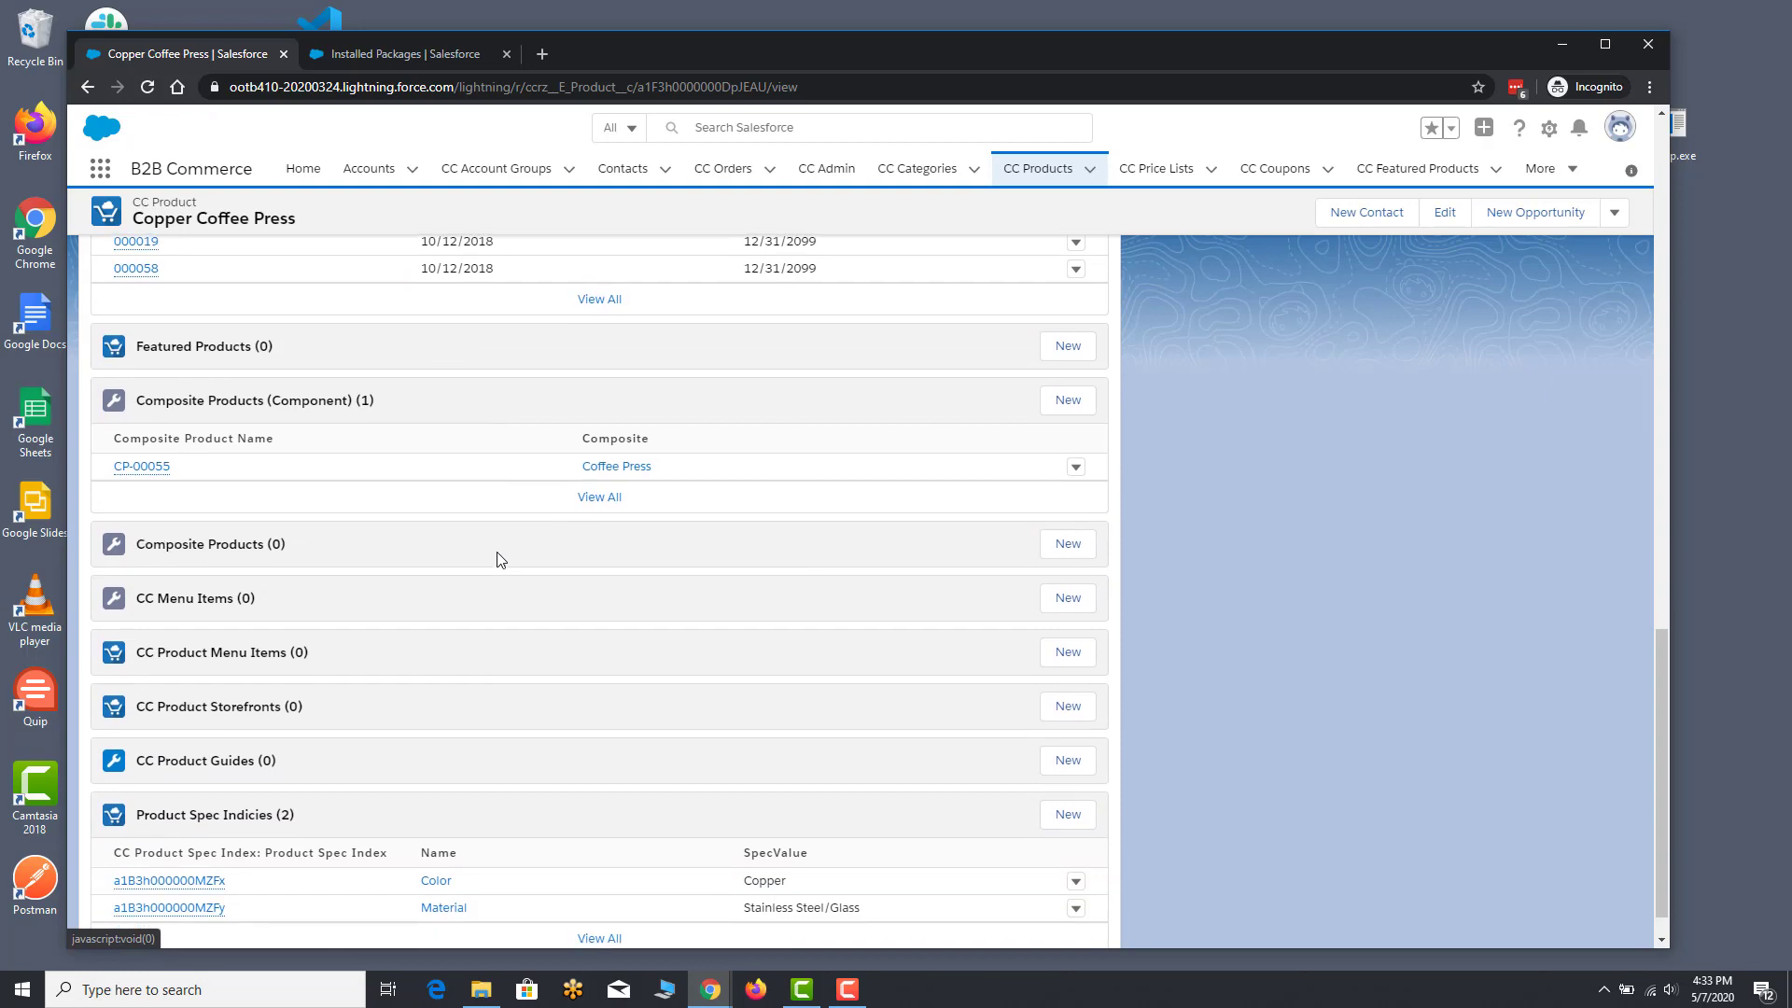
scroll(497, 559, "up", 20)
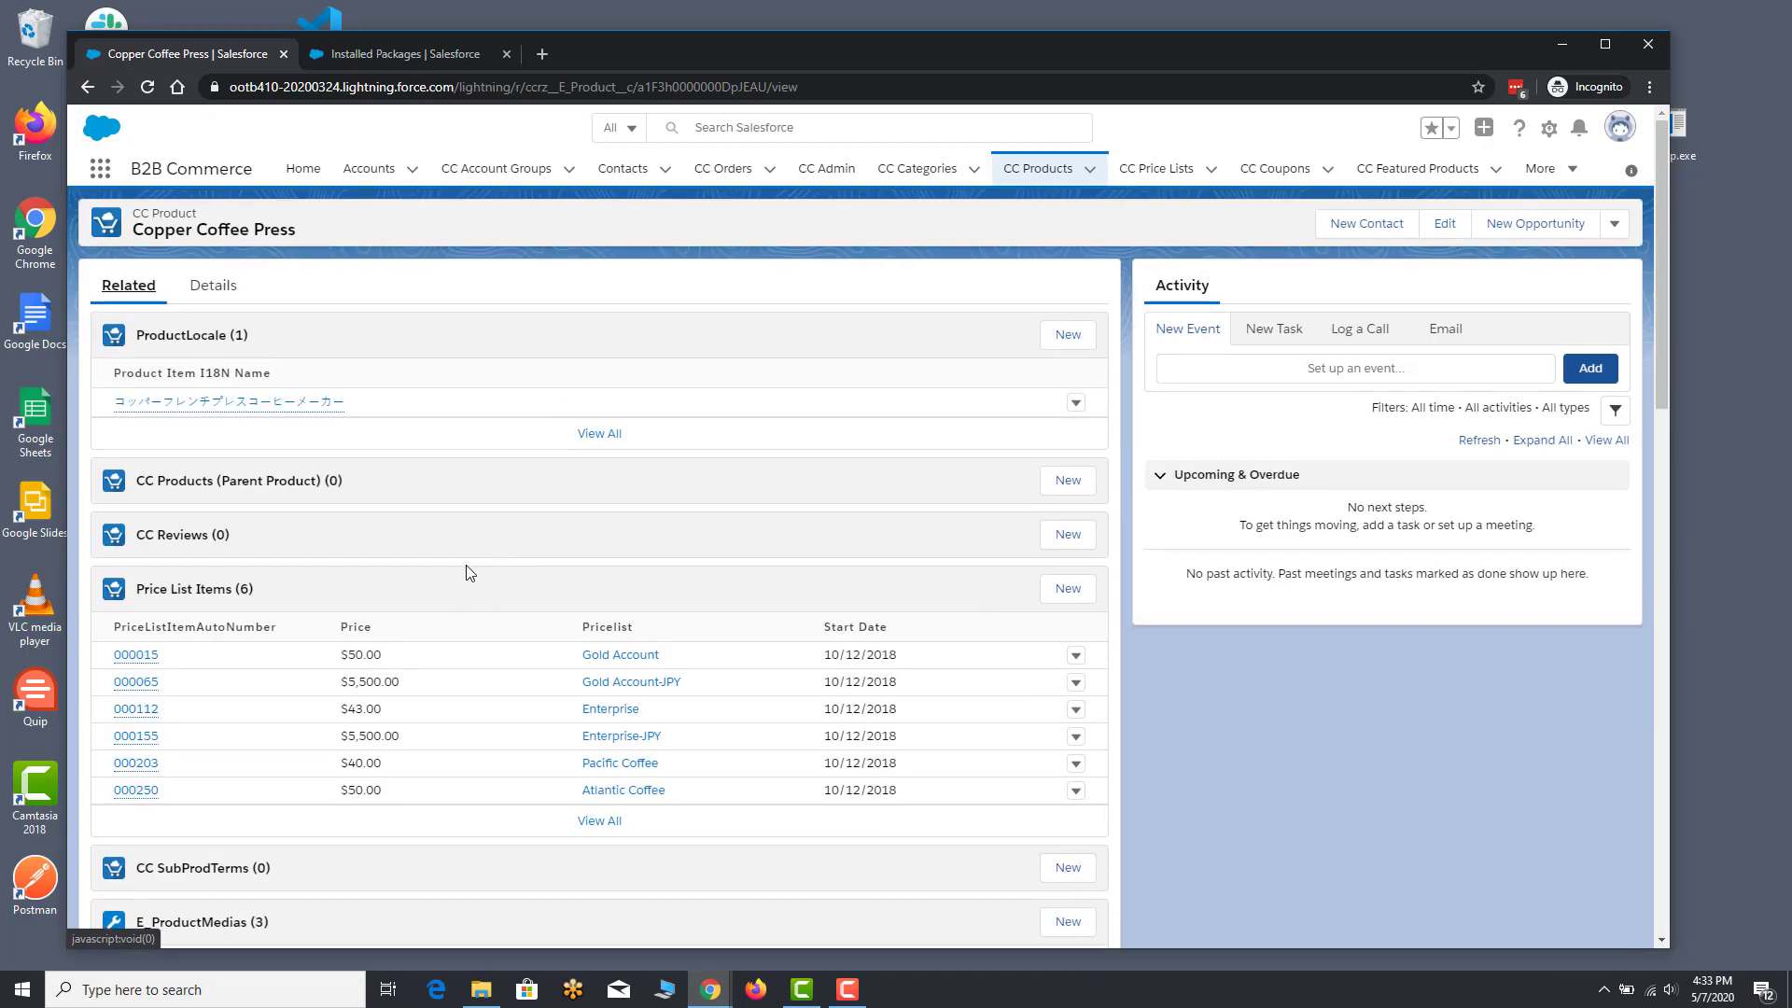
scroll(468, 572, "down", 4)
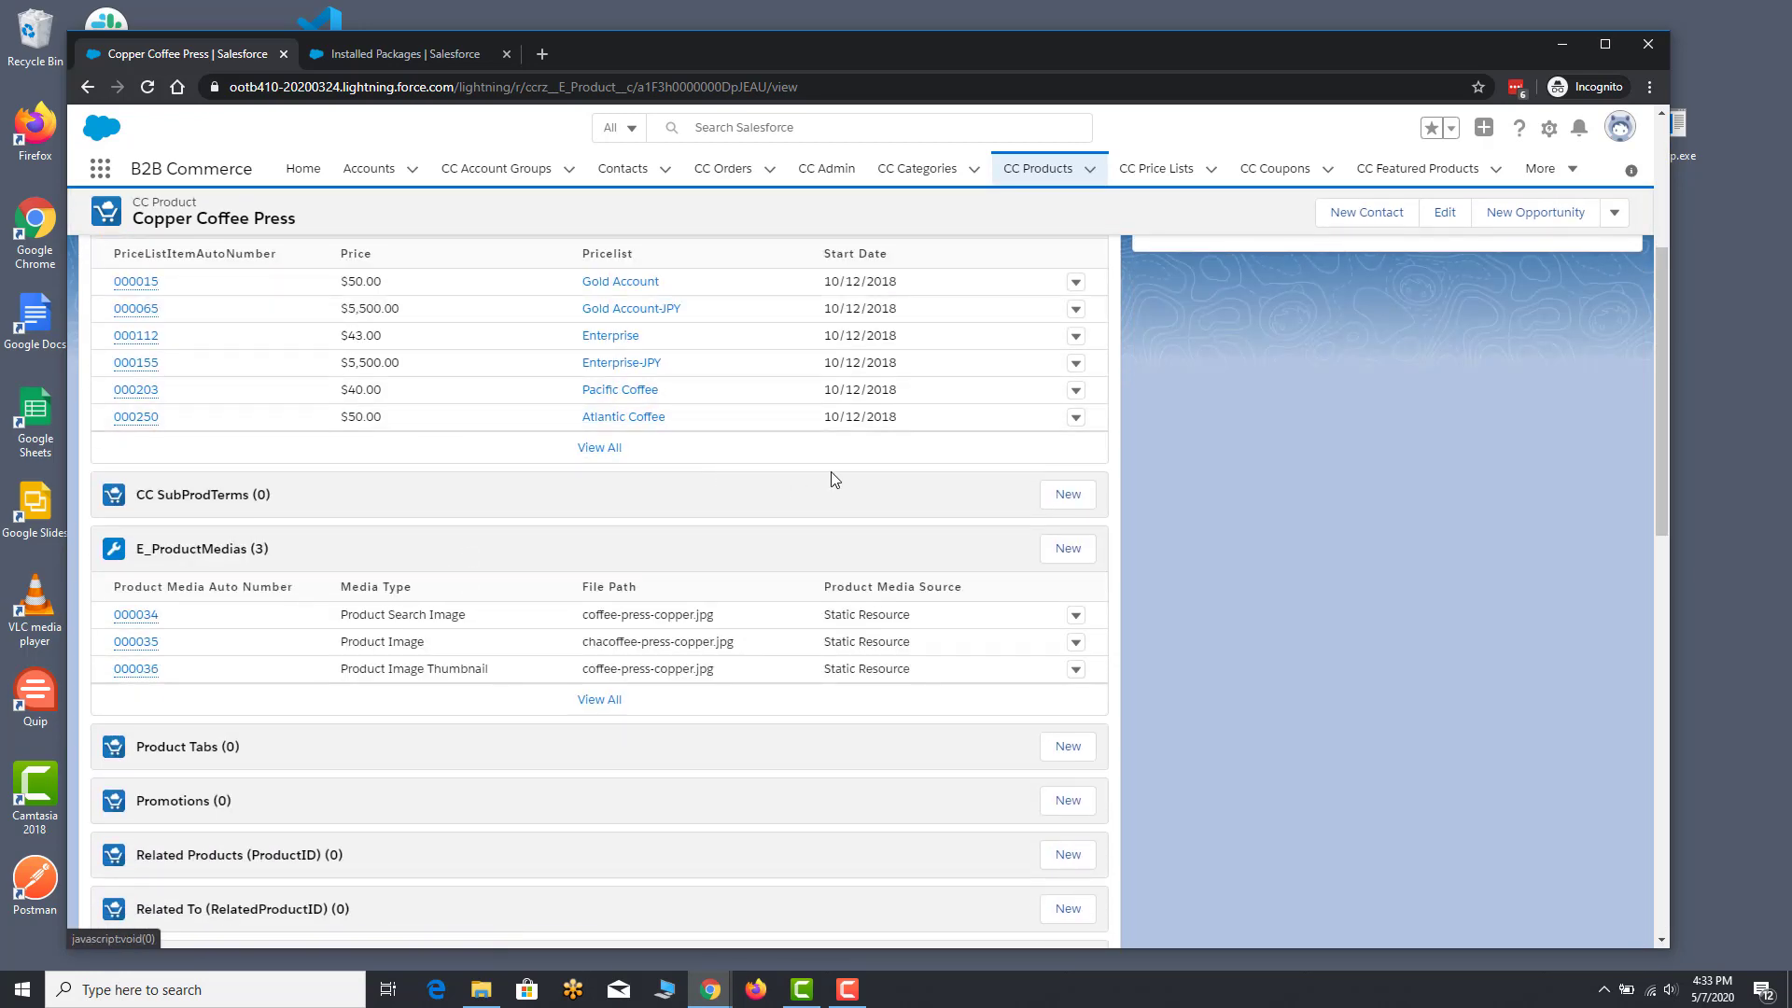
scroll(714, 485, "up", 1)
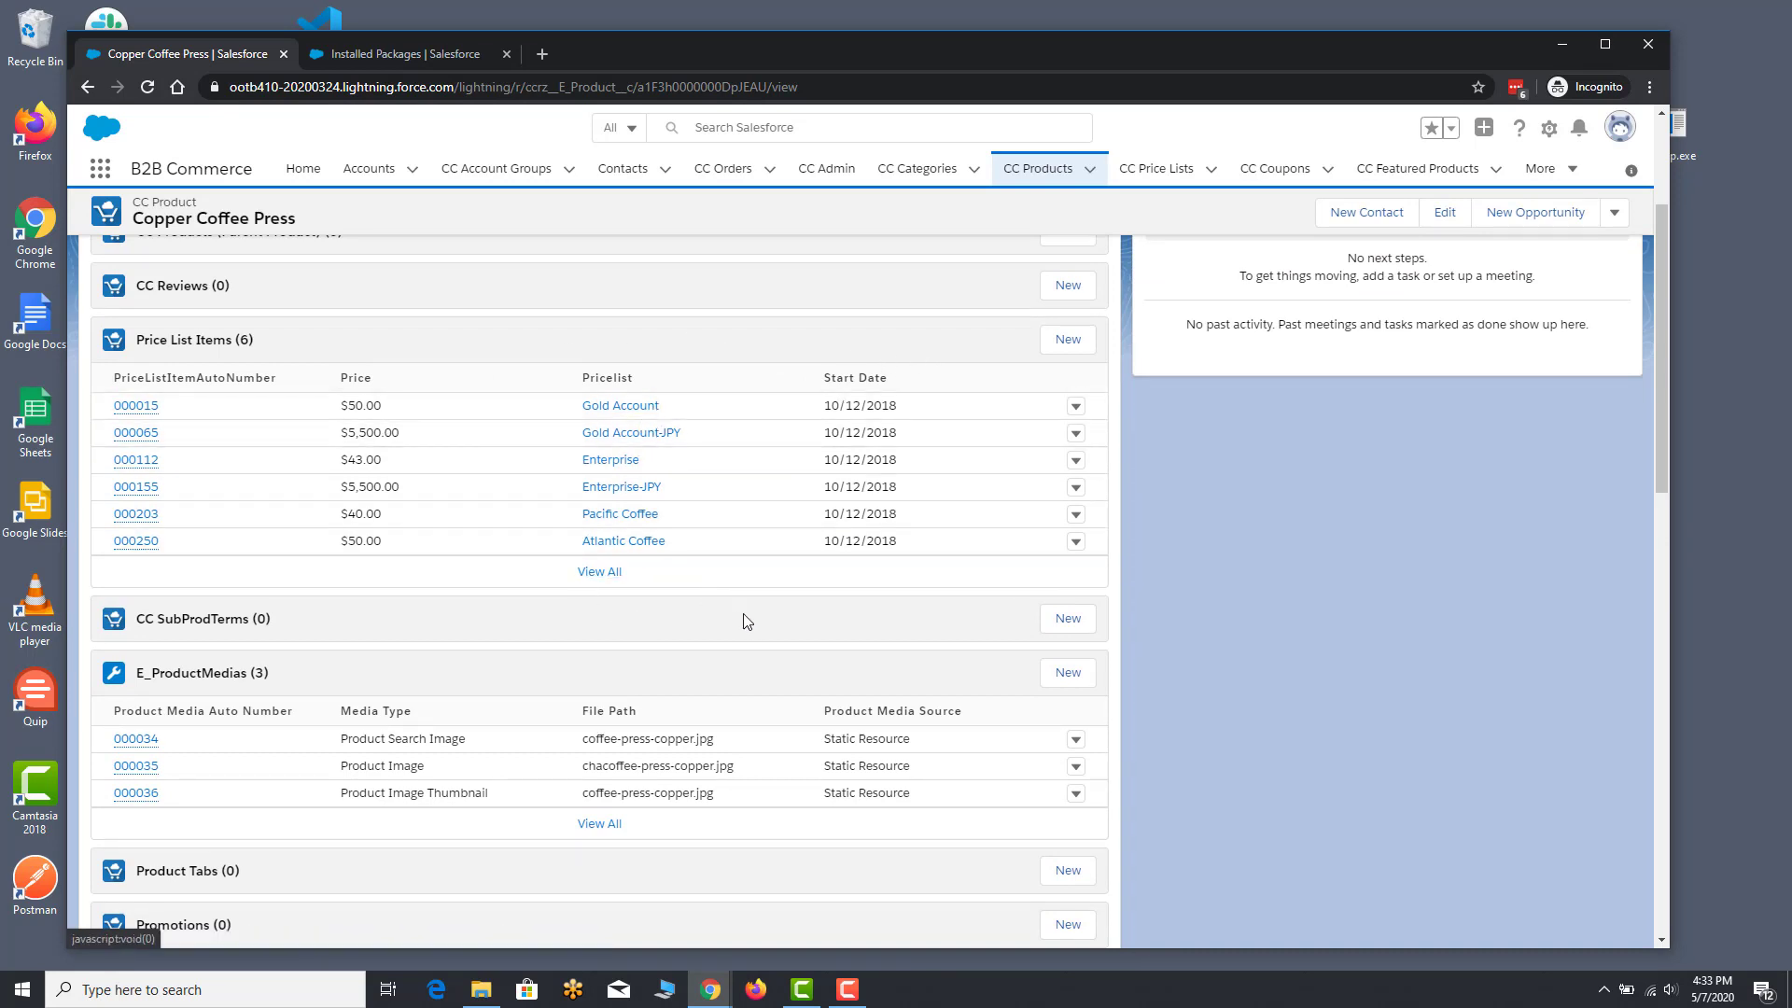
scroll(746, 621, "up", 2)
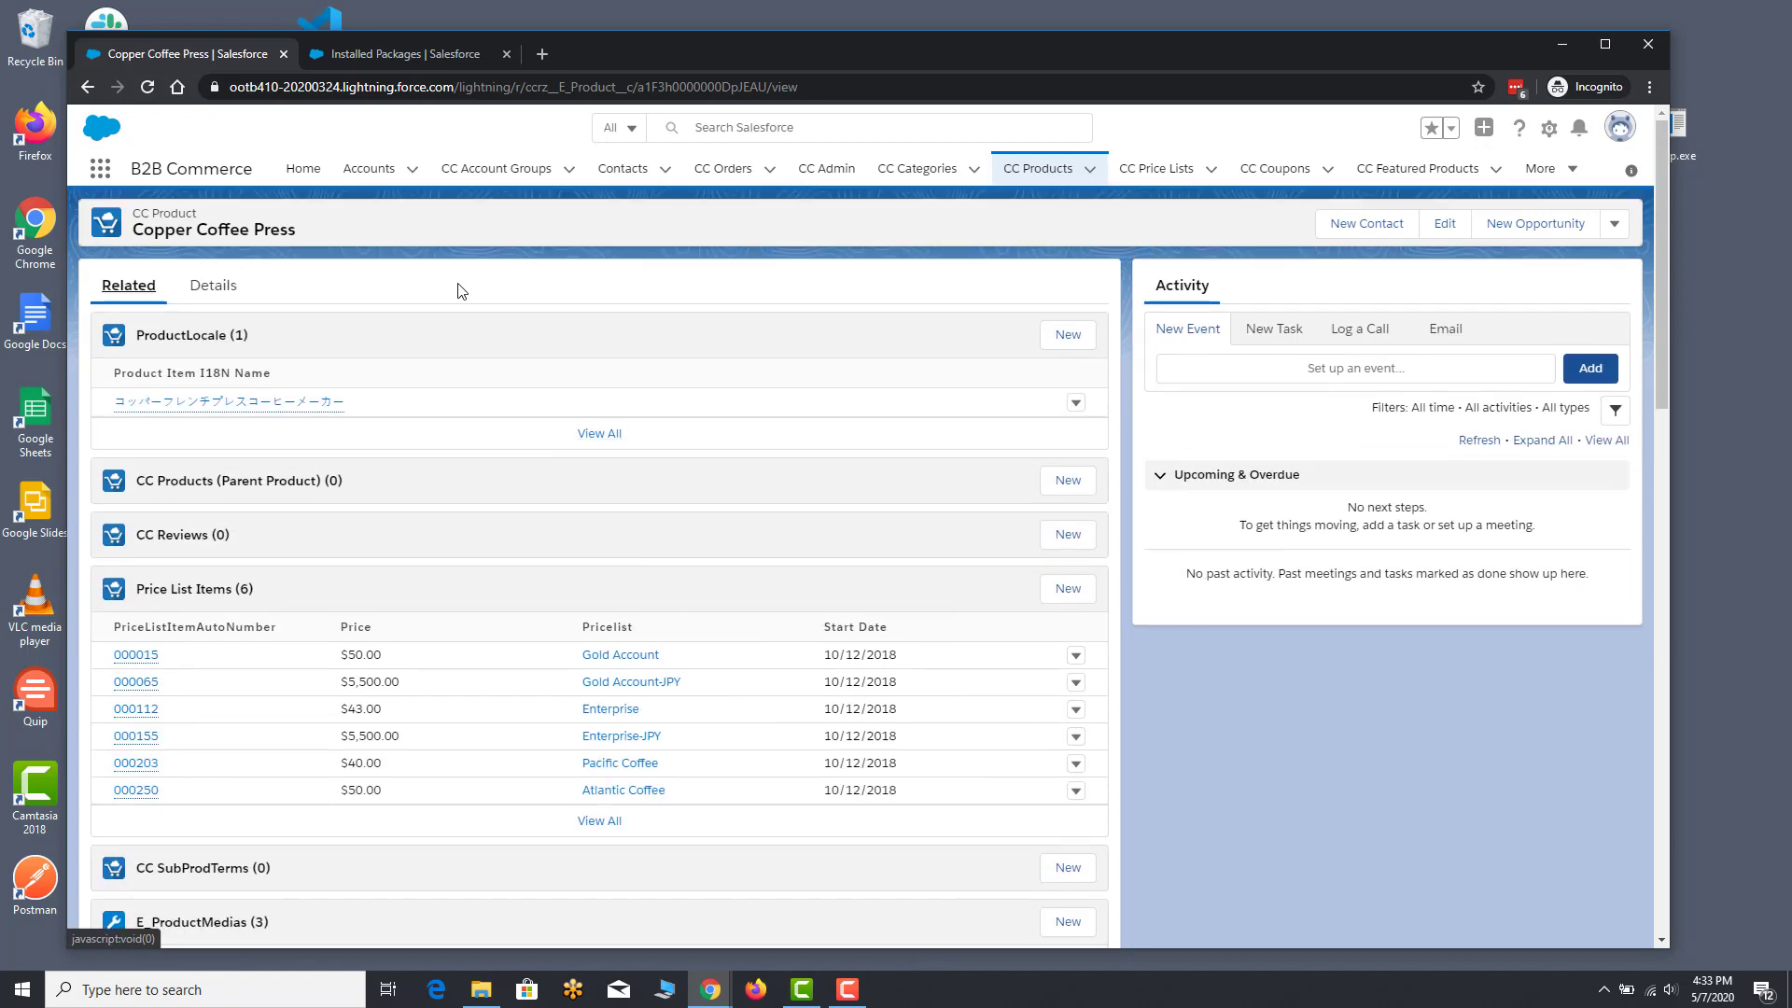
left_click(219, 287)
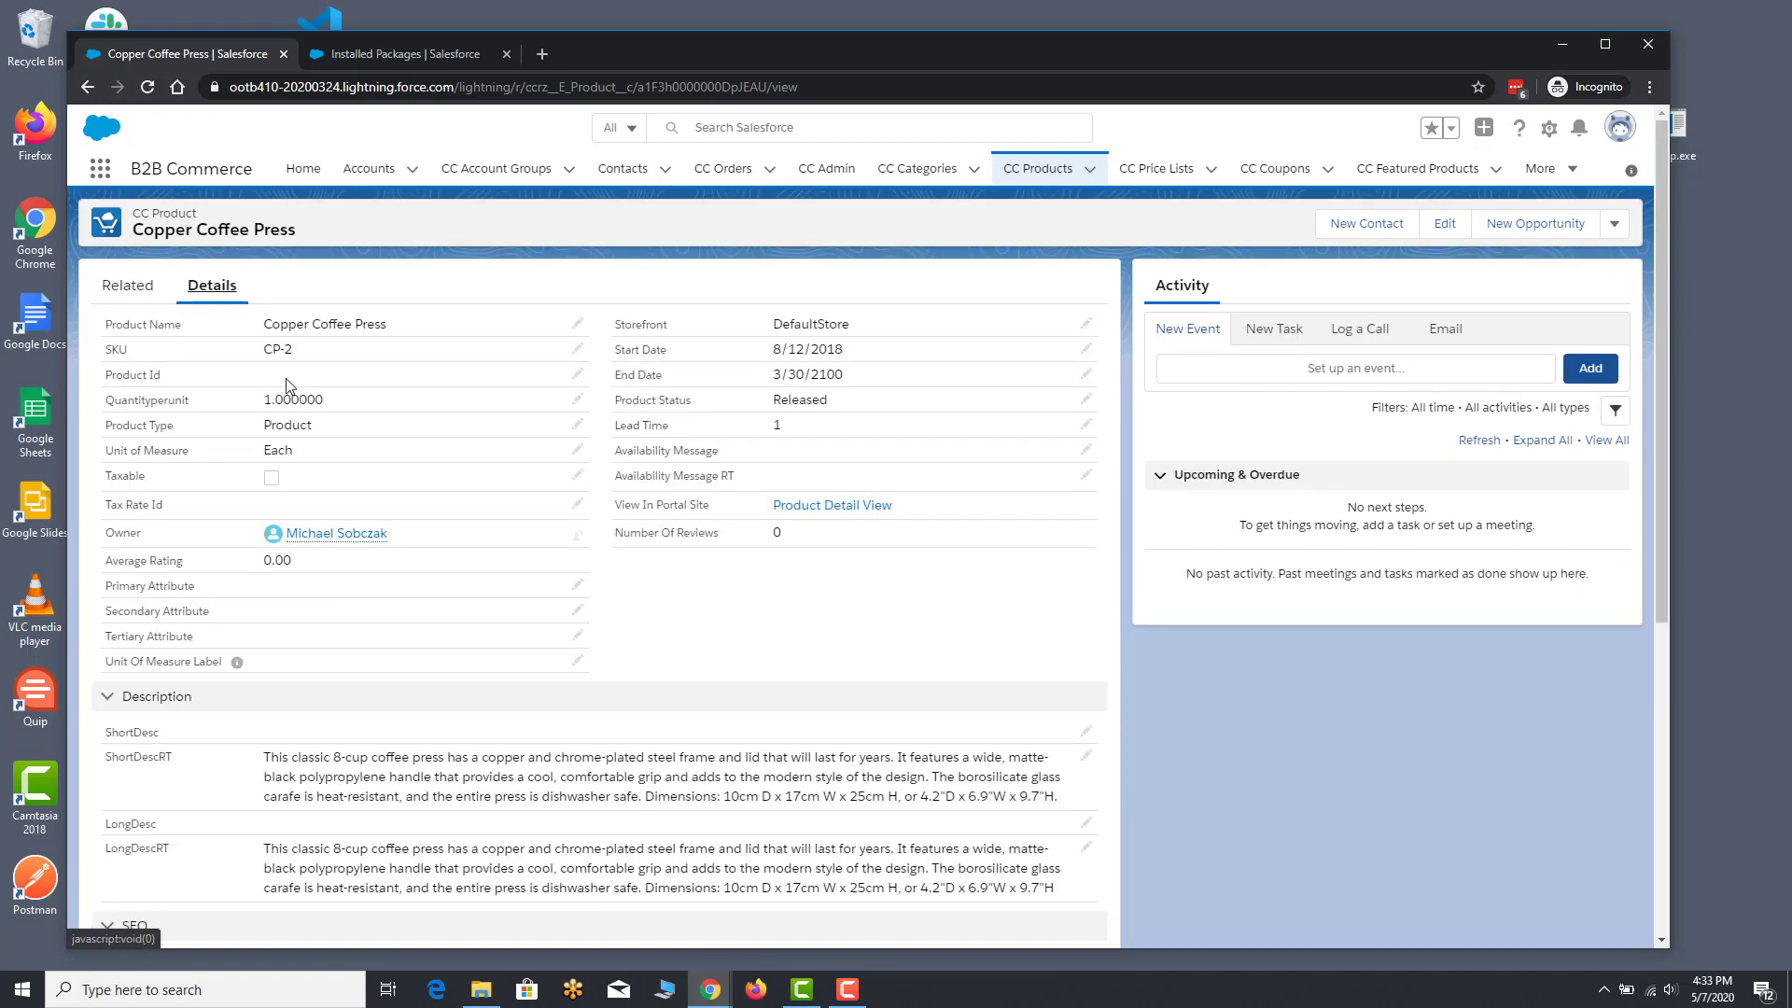
left_click(128, 285)
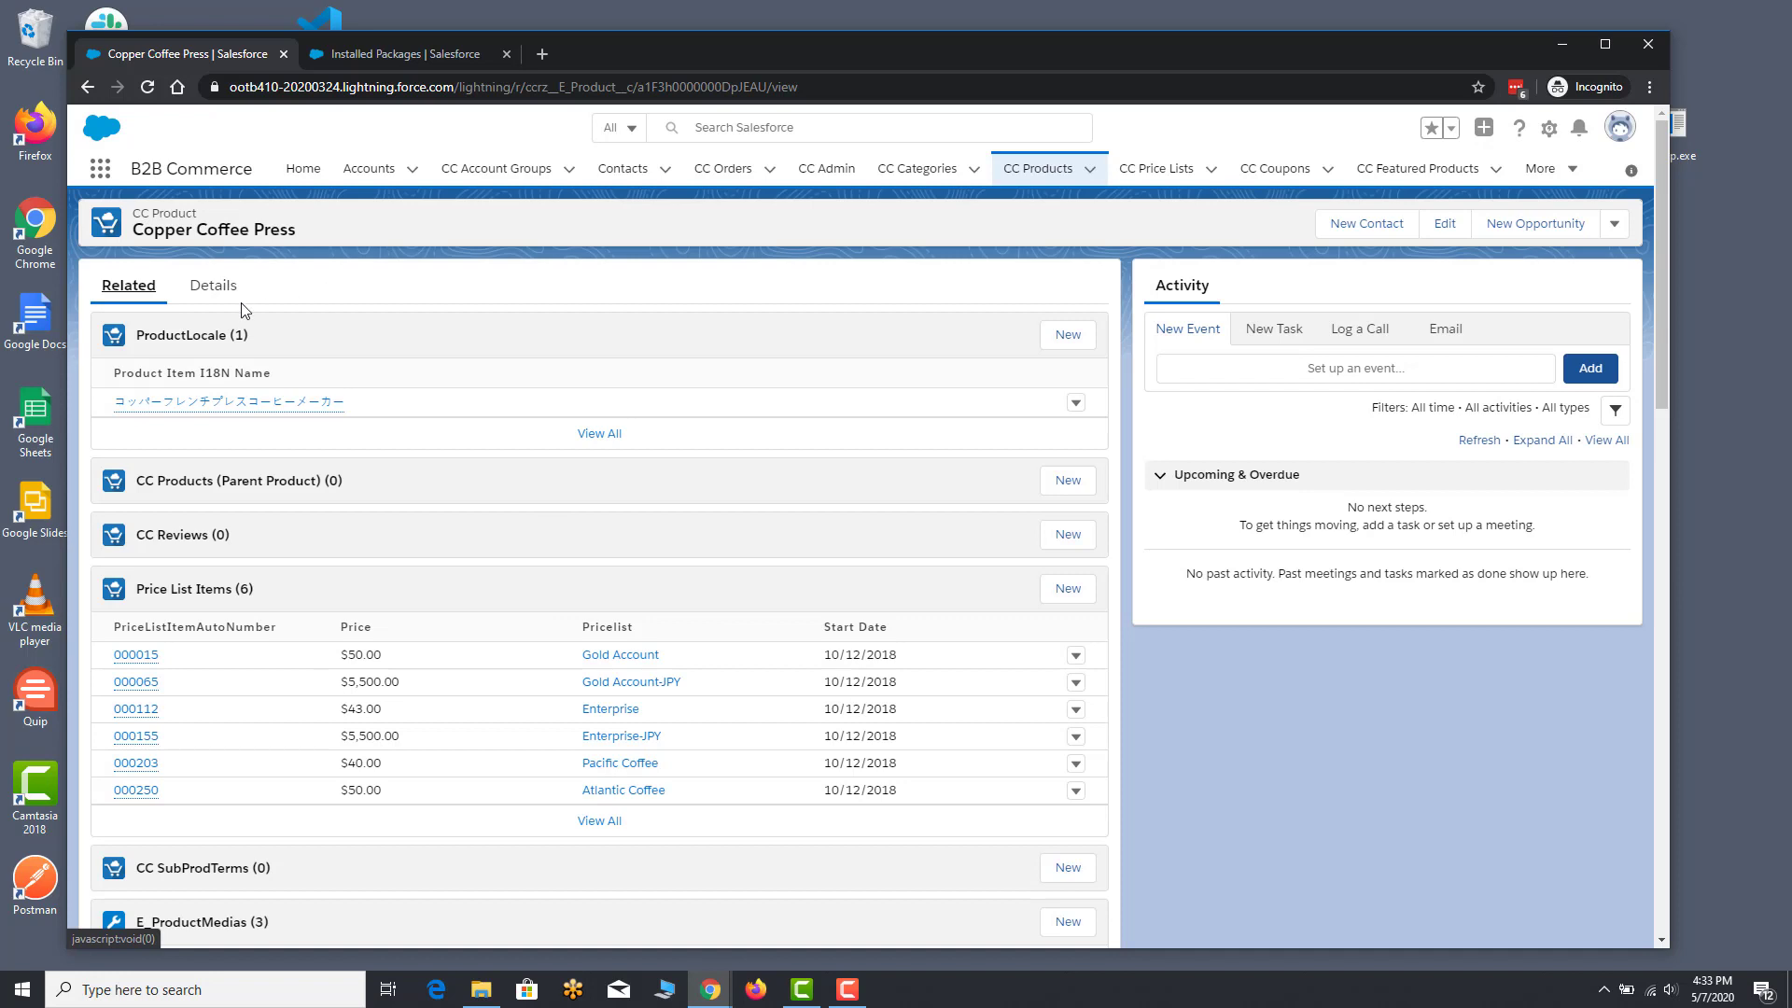
left_click(217, 288)
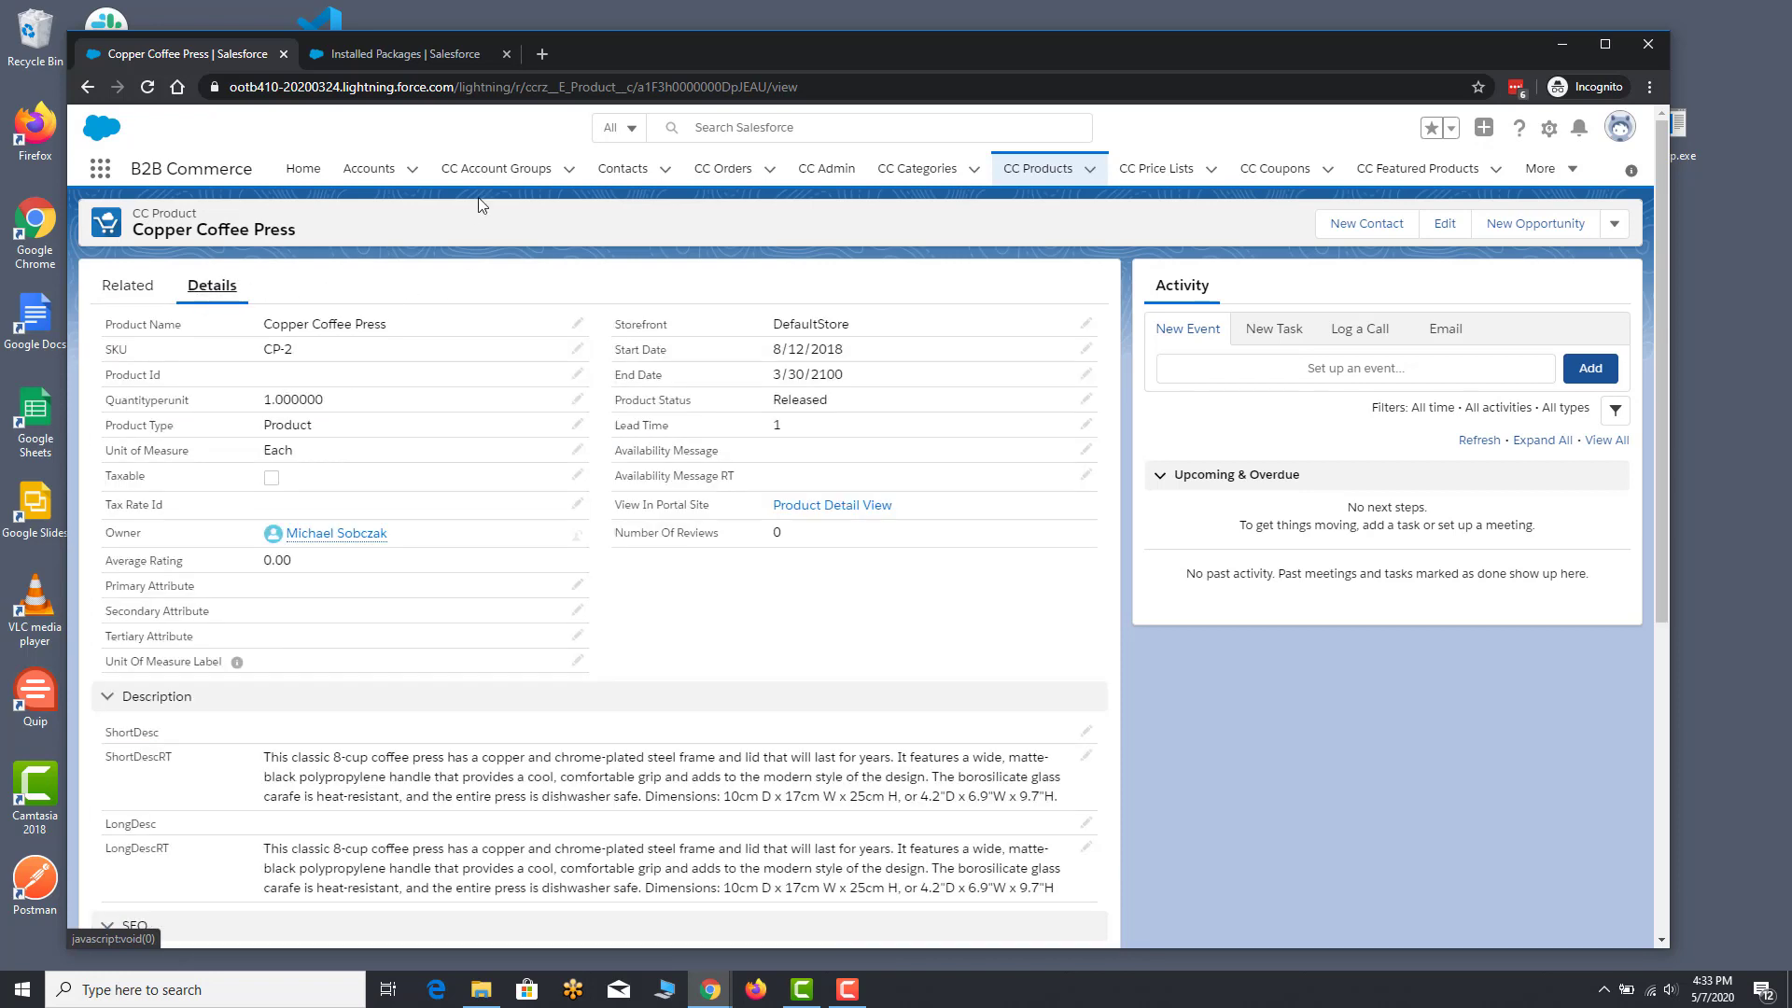
Step: Check the installed packages list for the B2B Product Wizard package, and return to the Copper Coffee Press record
left_click(411, 56)
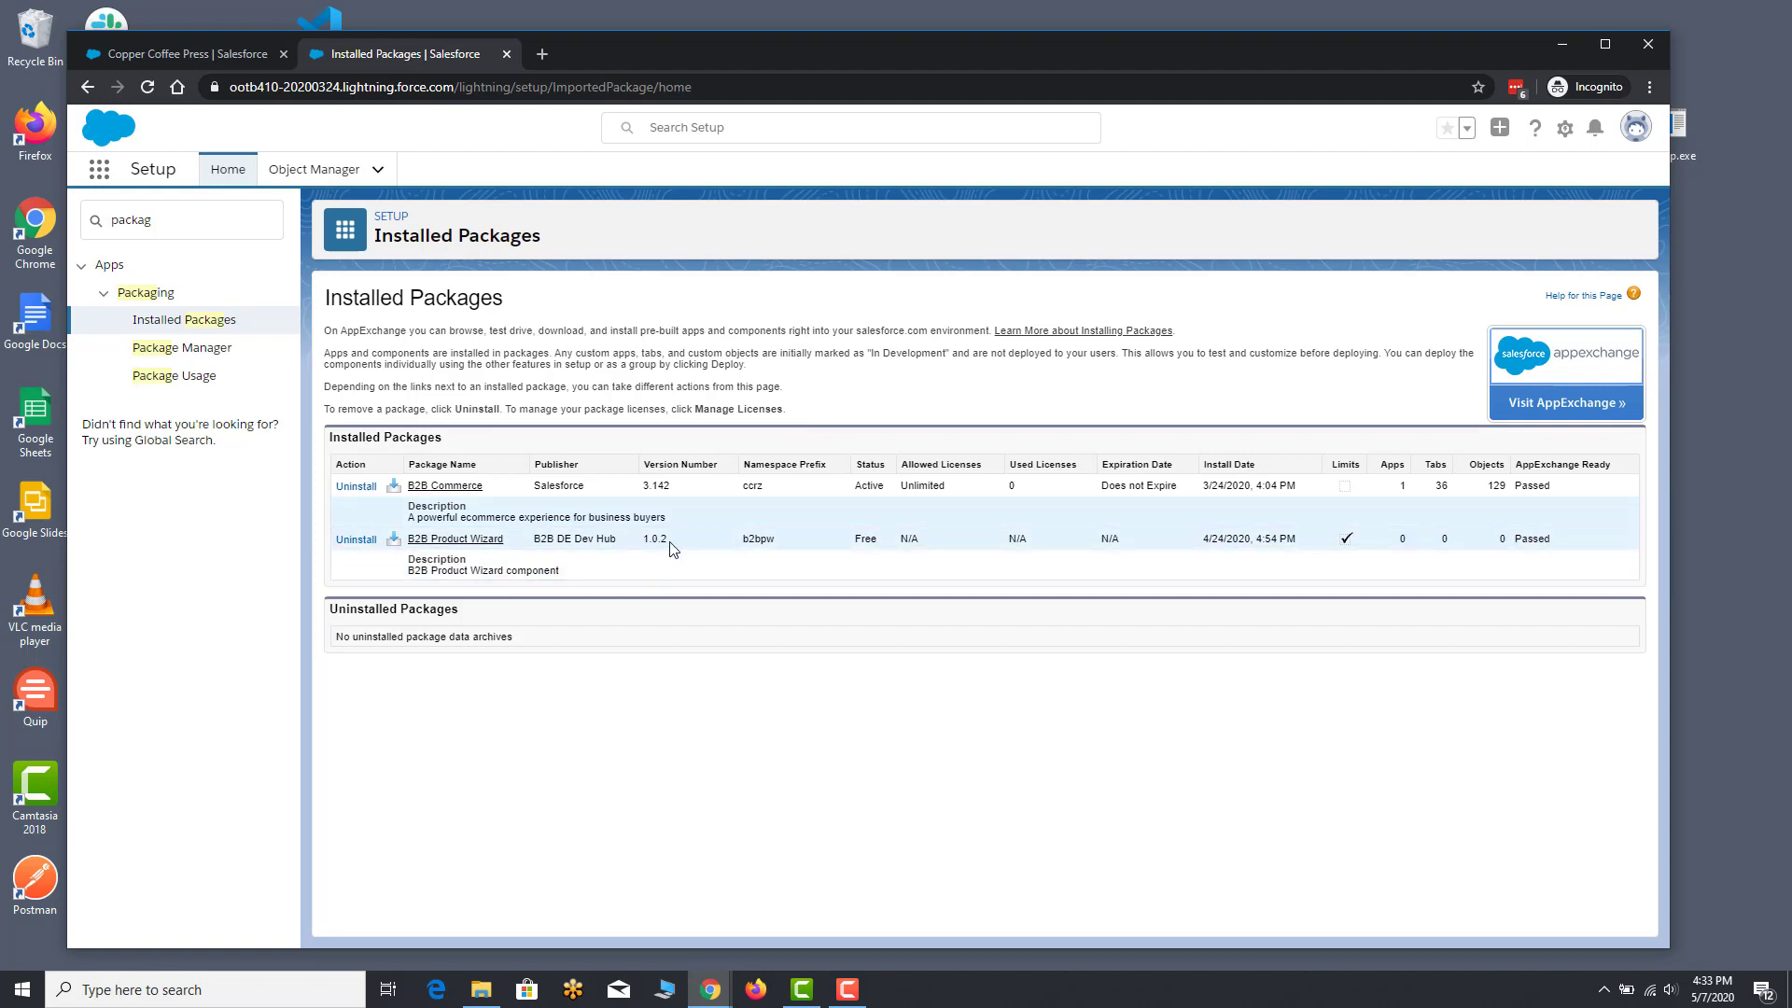
left_click(164, 52)
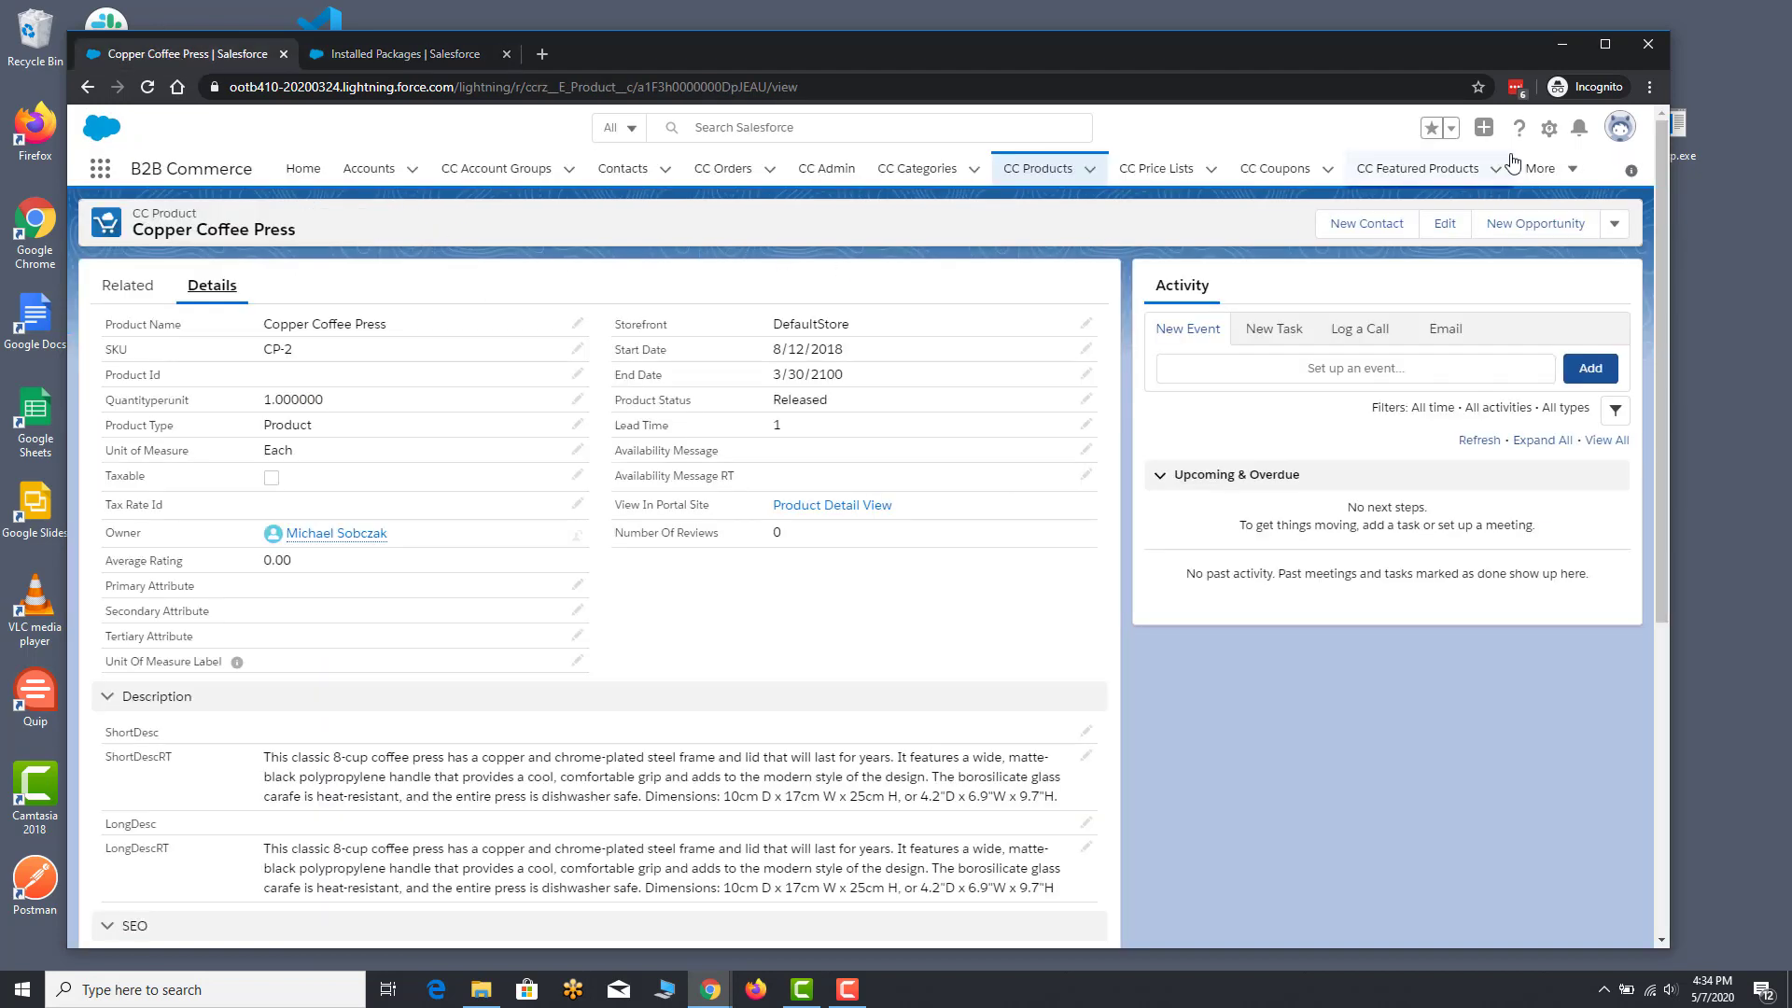
Step: Open the CC Product record page for editing in Lightning App Builder and add a third tab beside Related and Details
left_click(1548, 128)
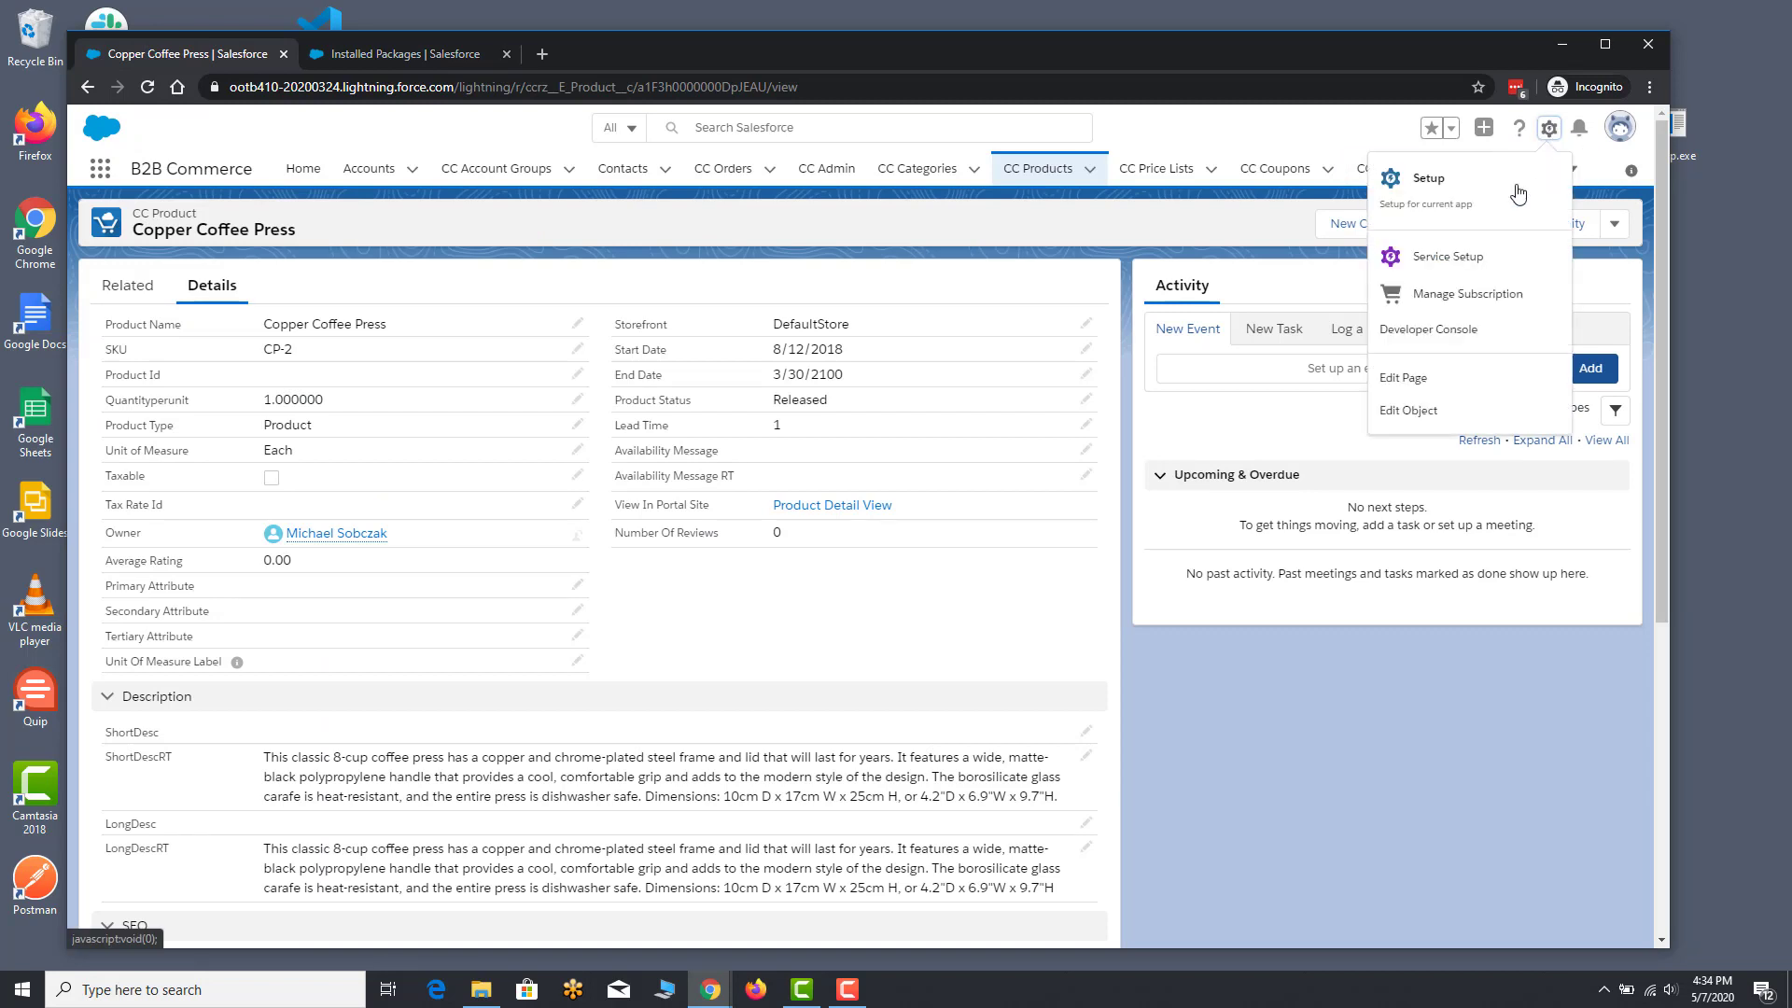
left_click(1422, 376)
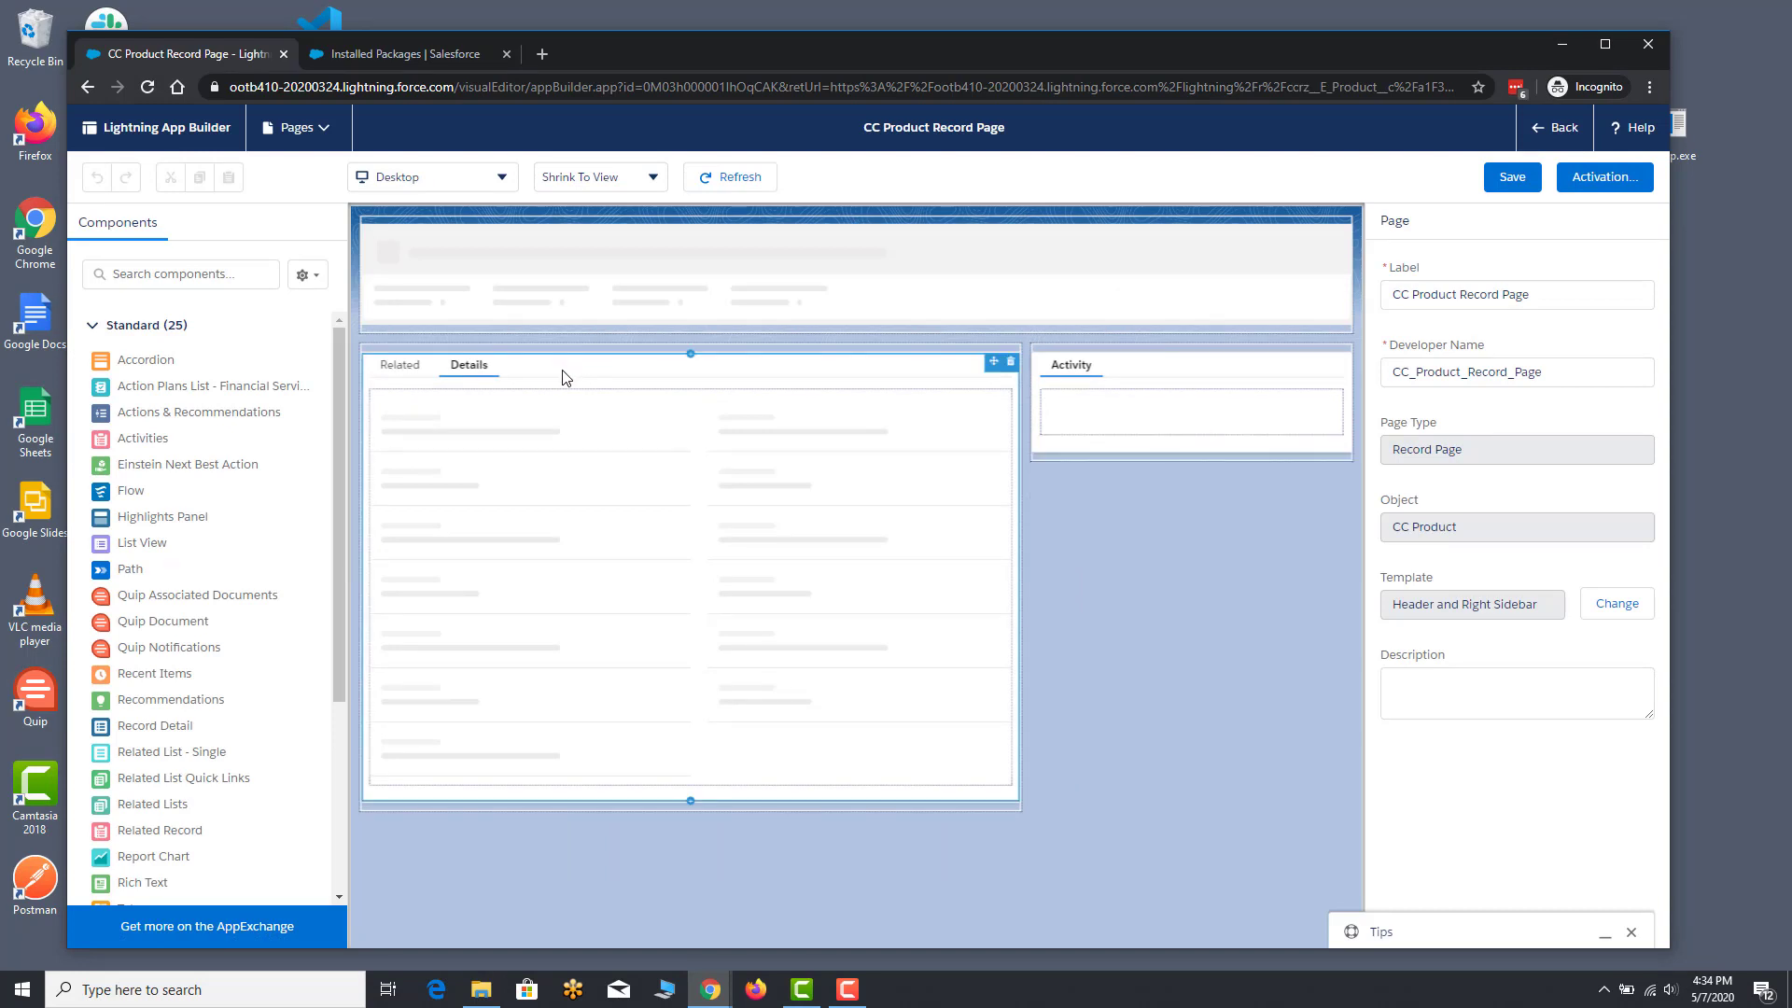
left_click(562, 377)
left_click(563, 313)
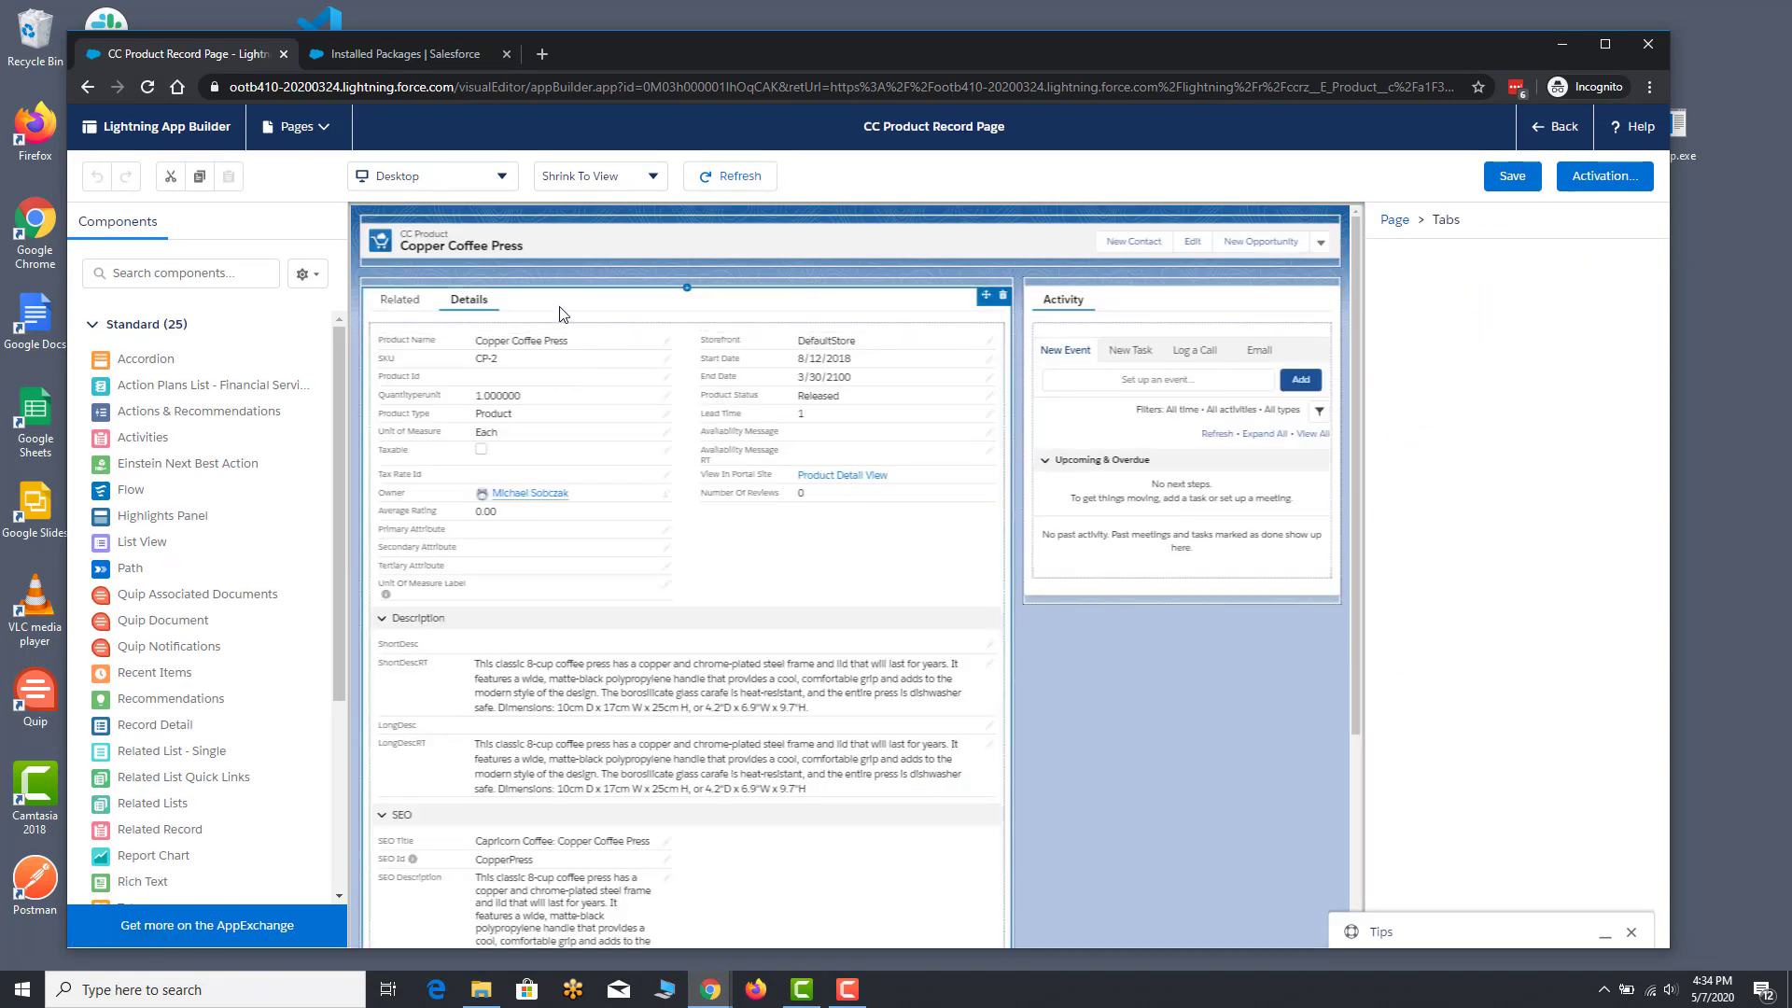
left_click(1418, 448)
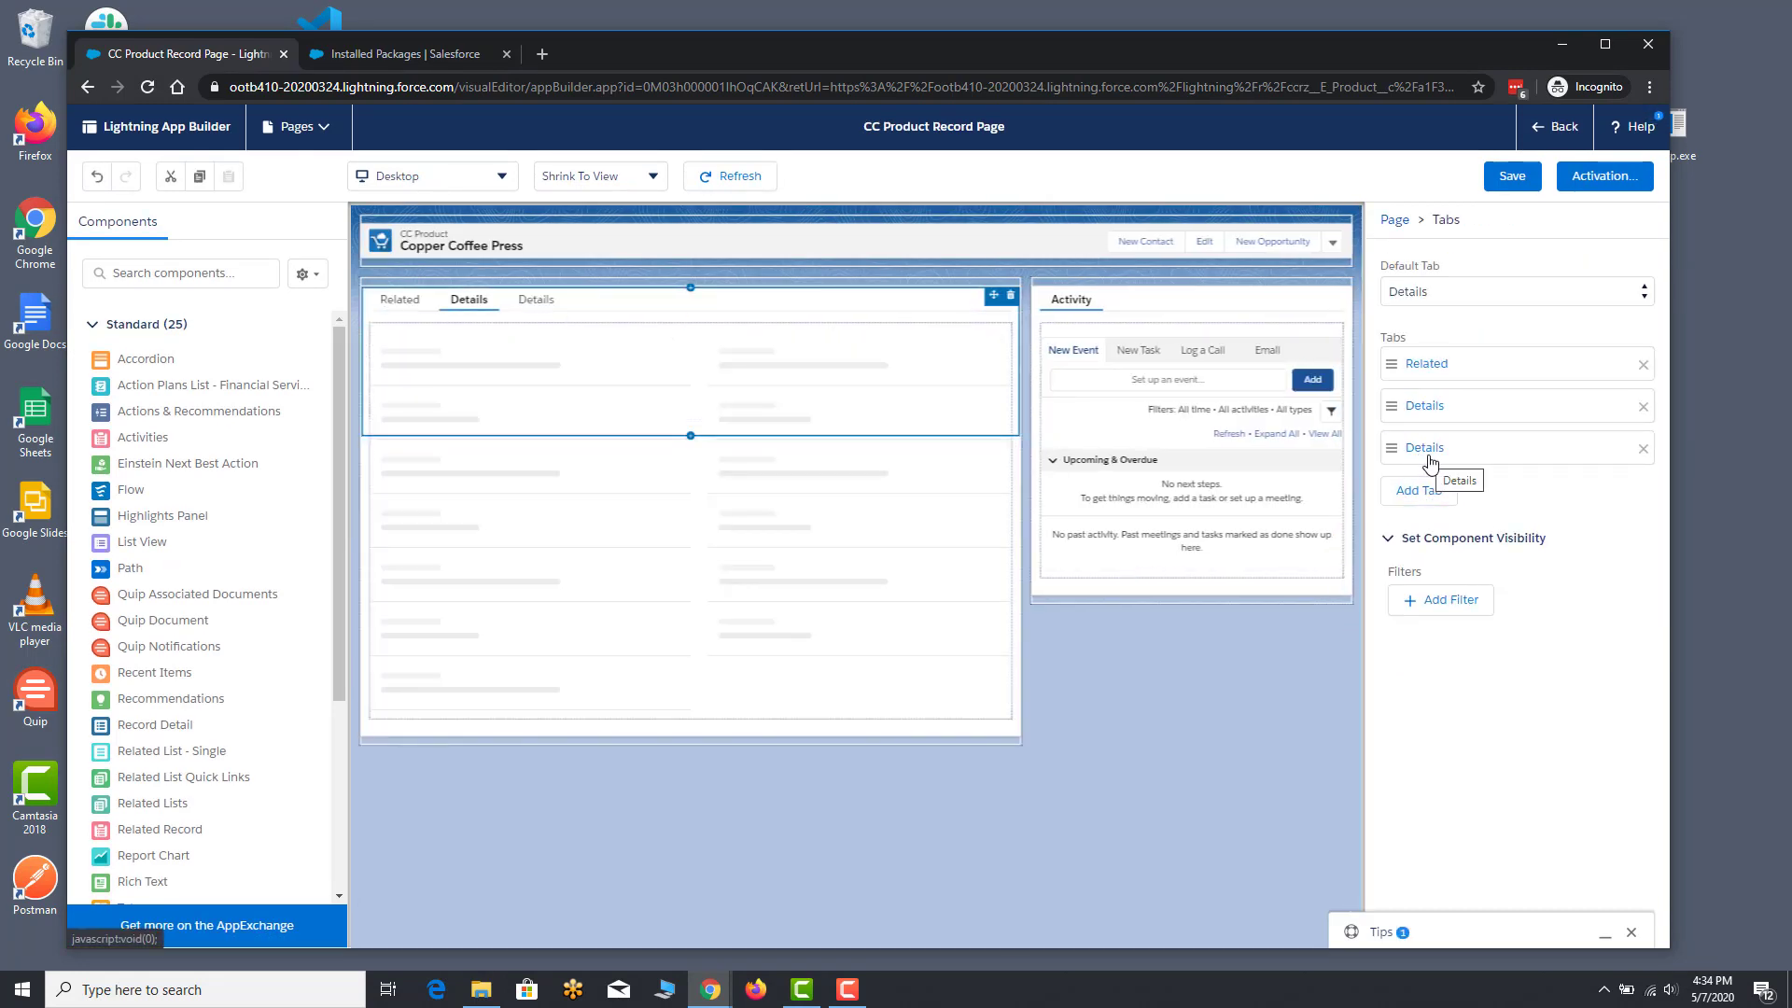
Step: Give the newly added tab the custom label "Product Wizard"
left_click(1428, 455)
left_click(1326, 473)
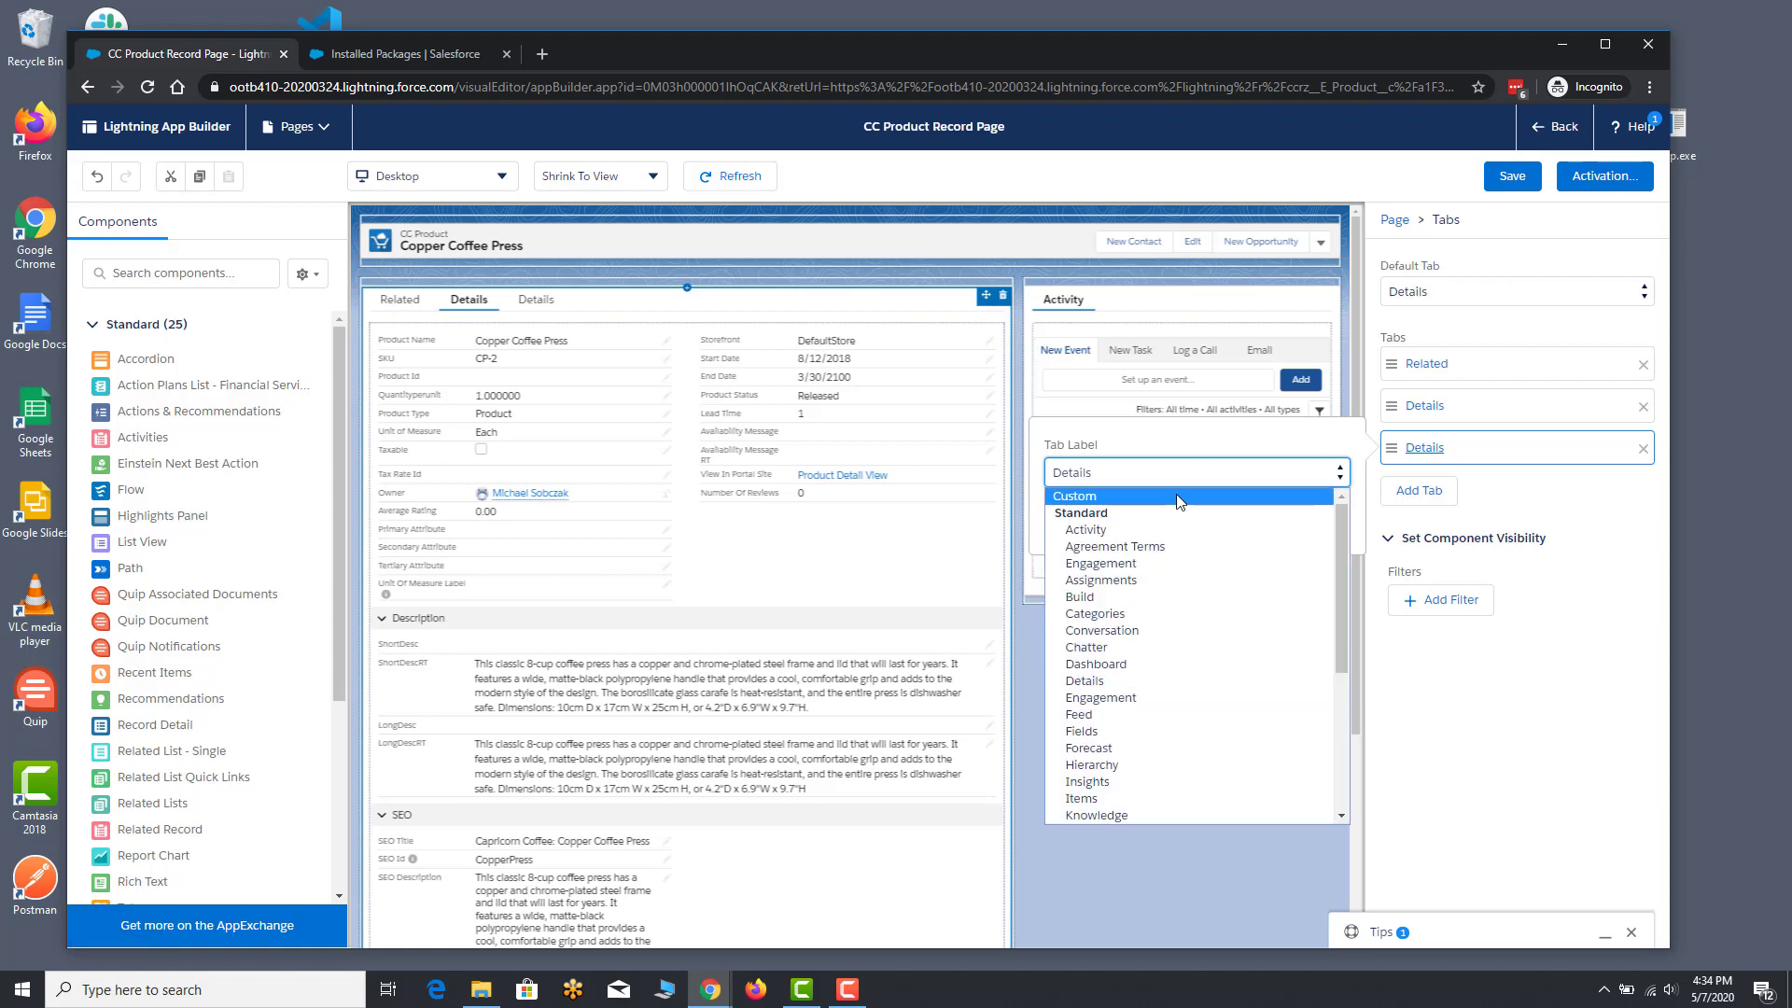
left_click(1134, 492)
type("Product Wizard")
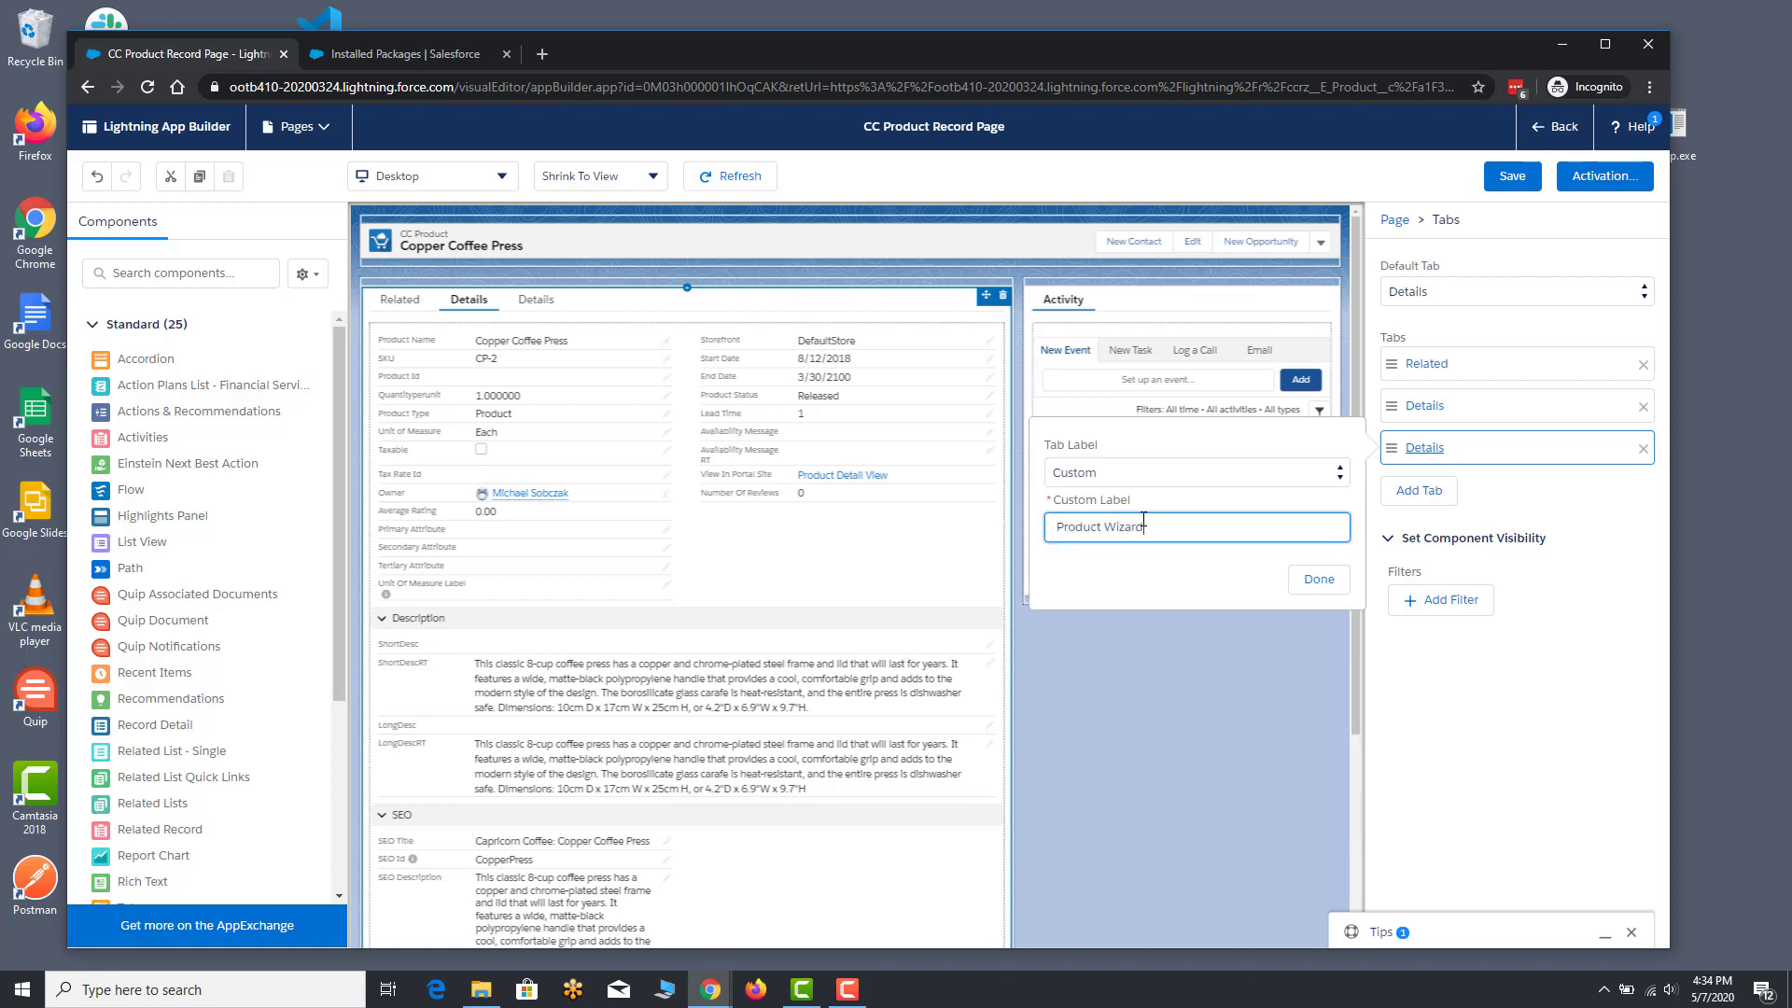
left_click(1312, 576)
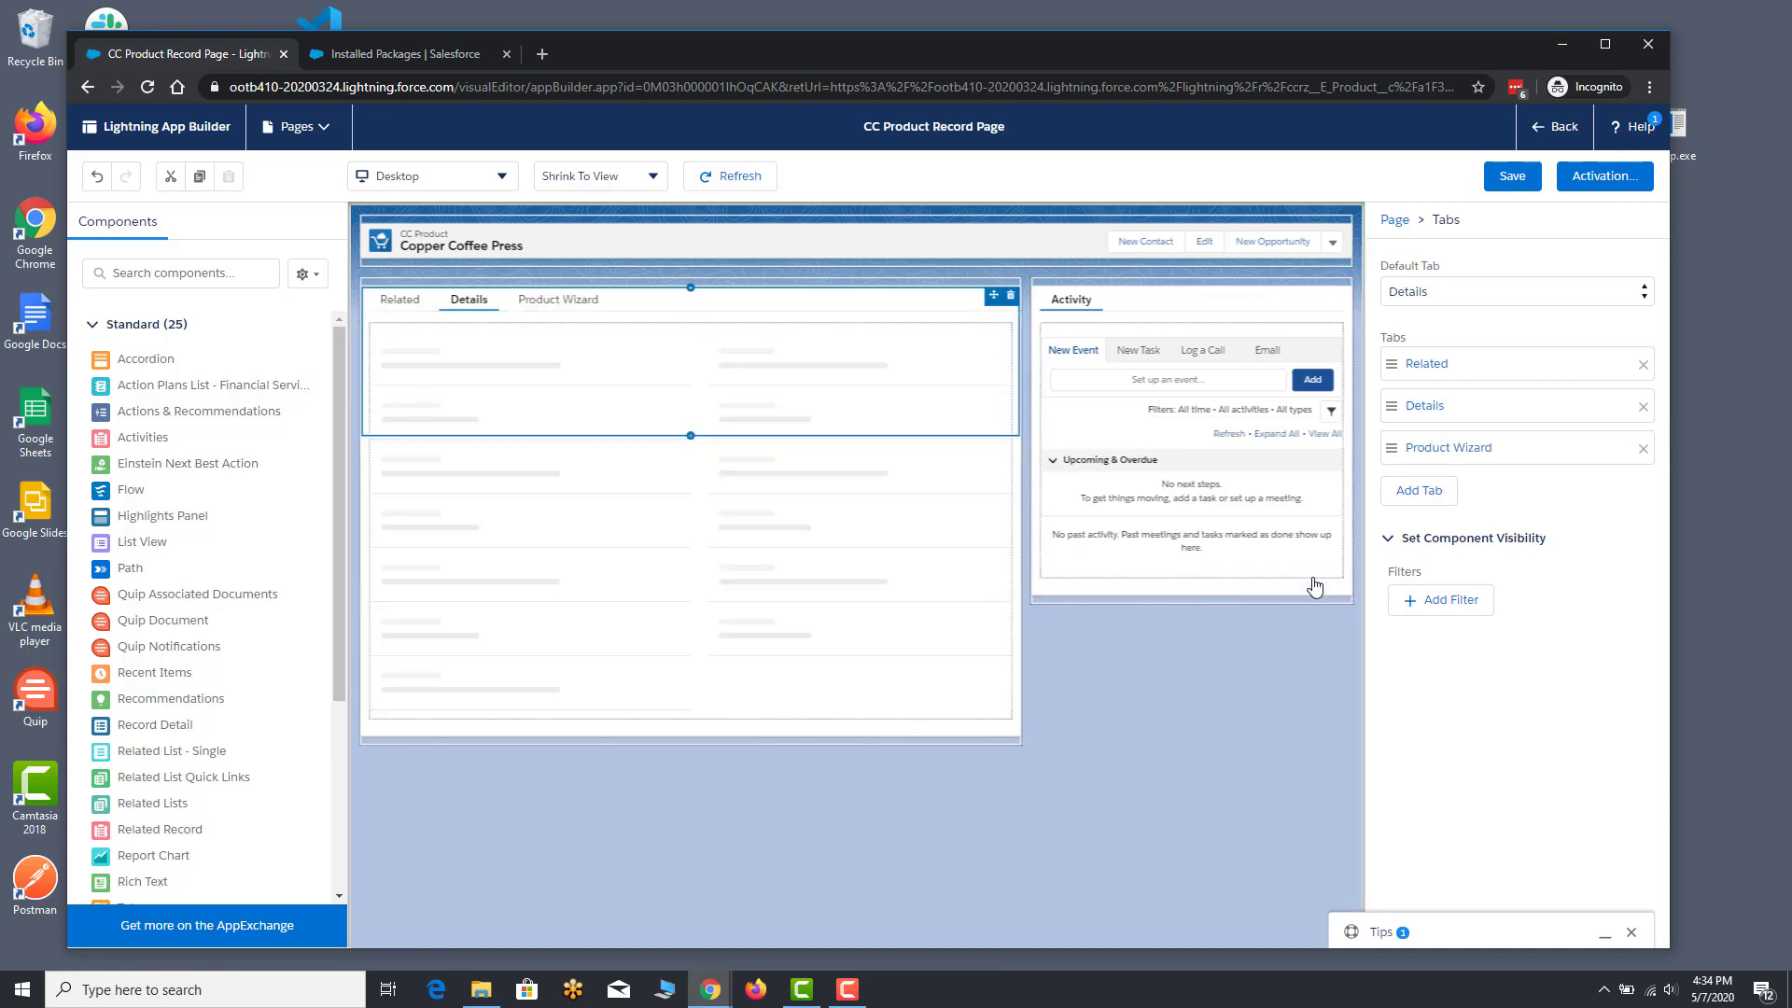
Step: Place the B2B Commerce Product Wizard component in the Product Wizard tab, save the page and return to the product record
left_click(572, 315)
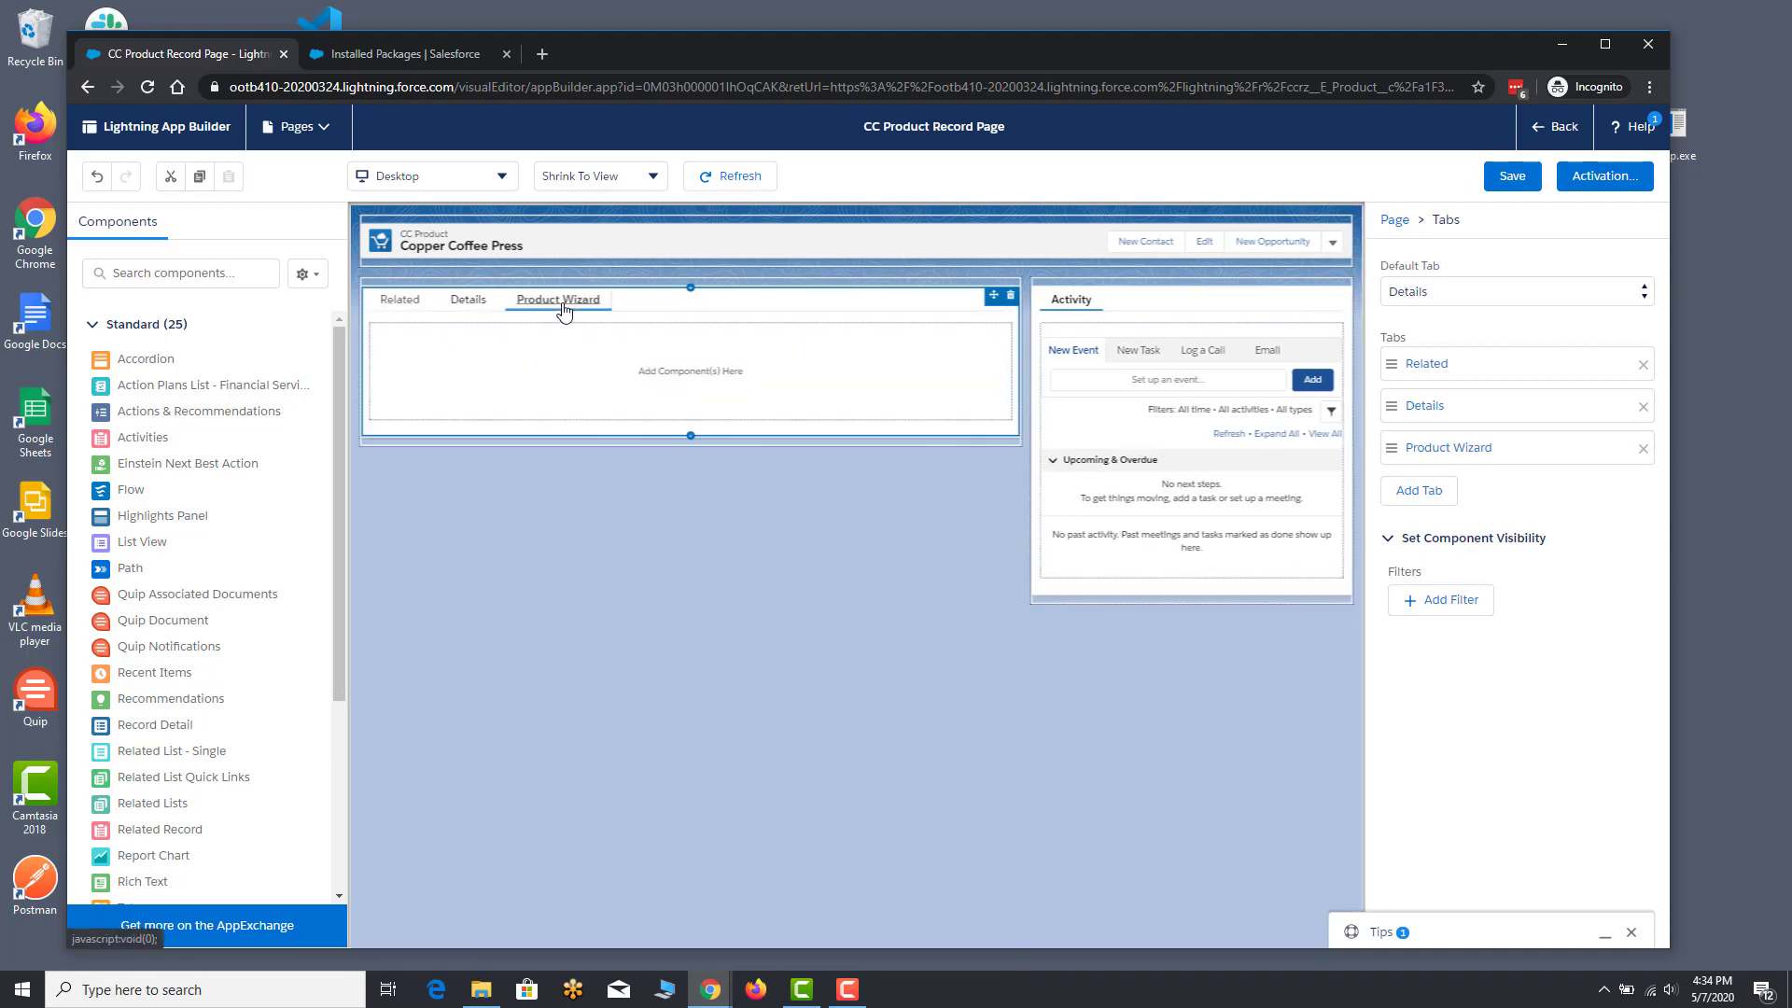
left_click(92, 325)
left_click_drag(131, 495, 420, 380)
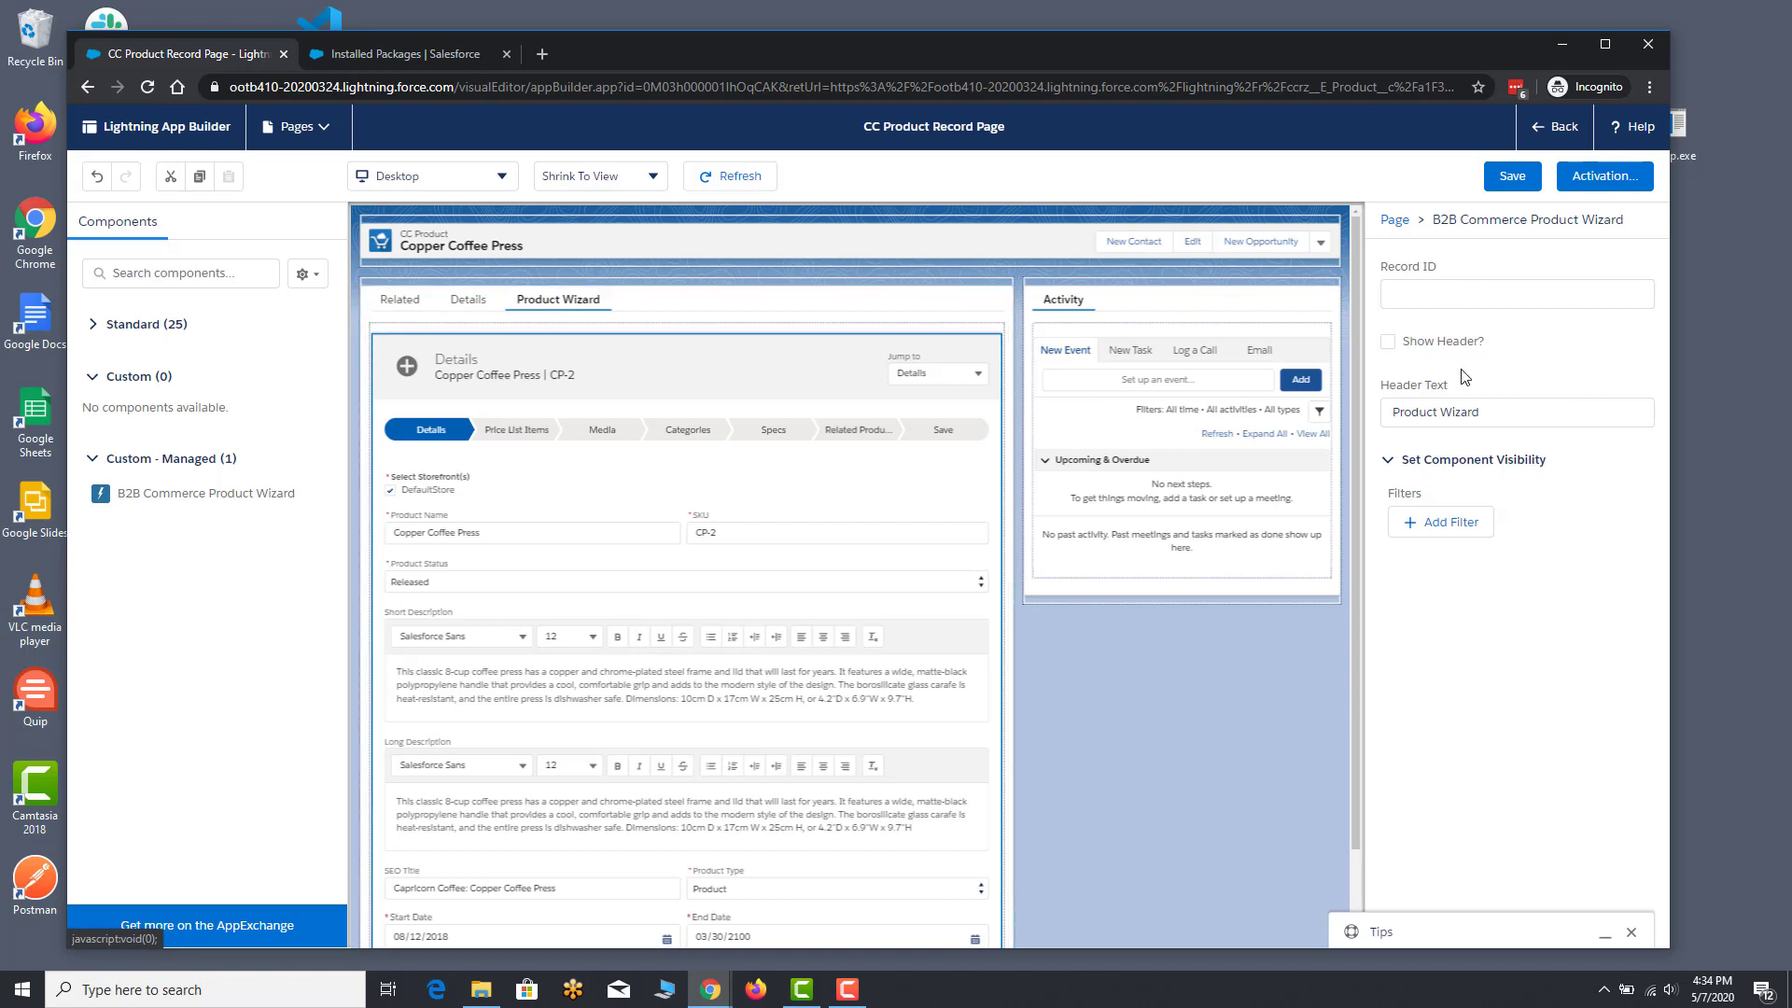
left_click(1505, 179)
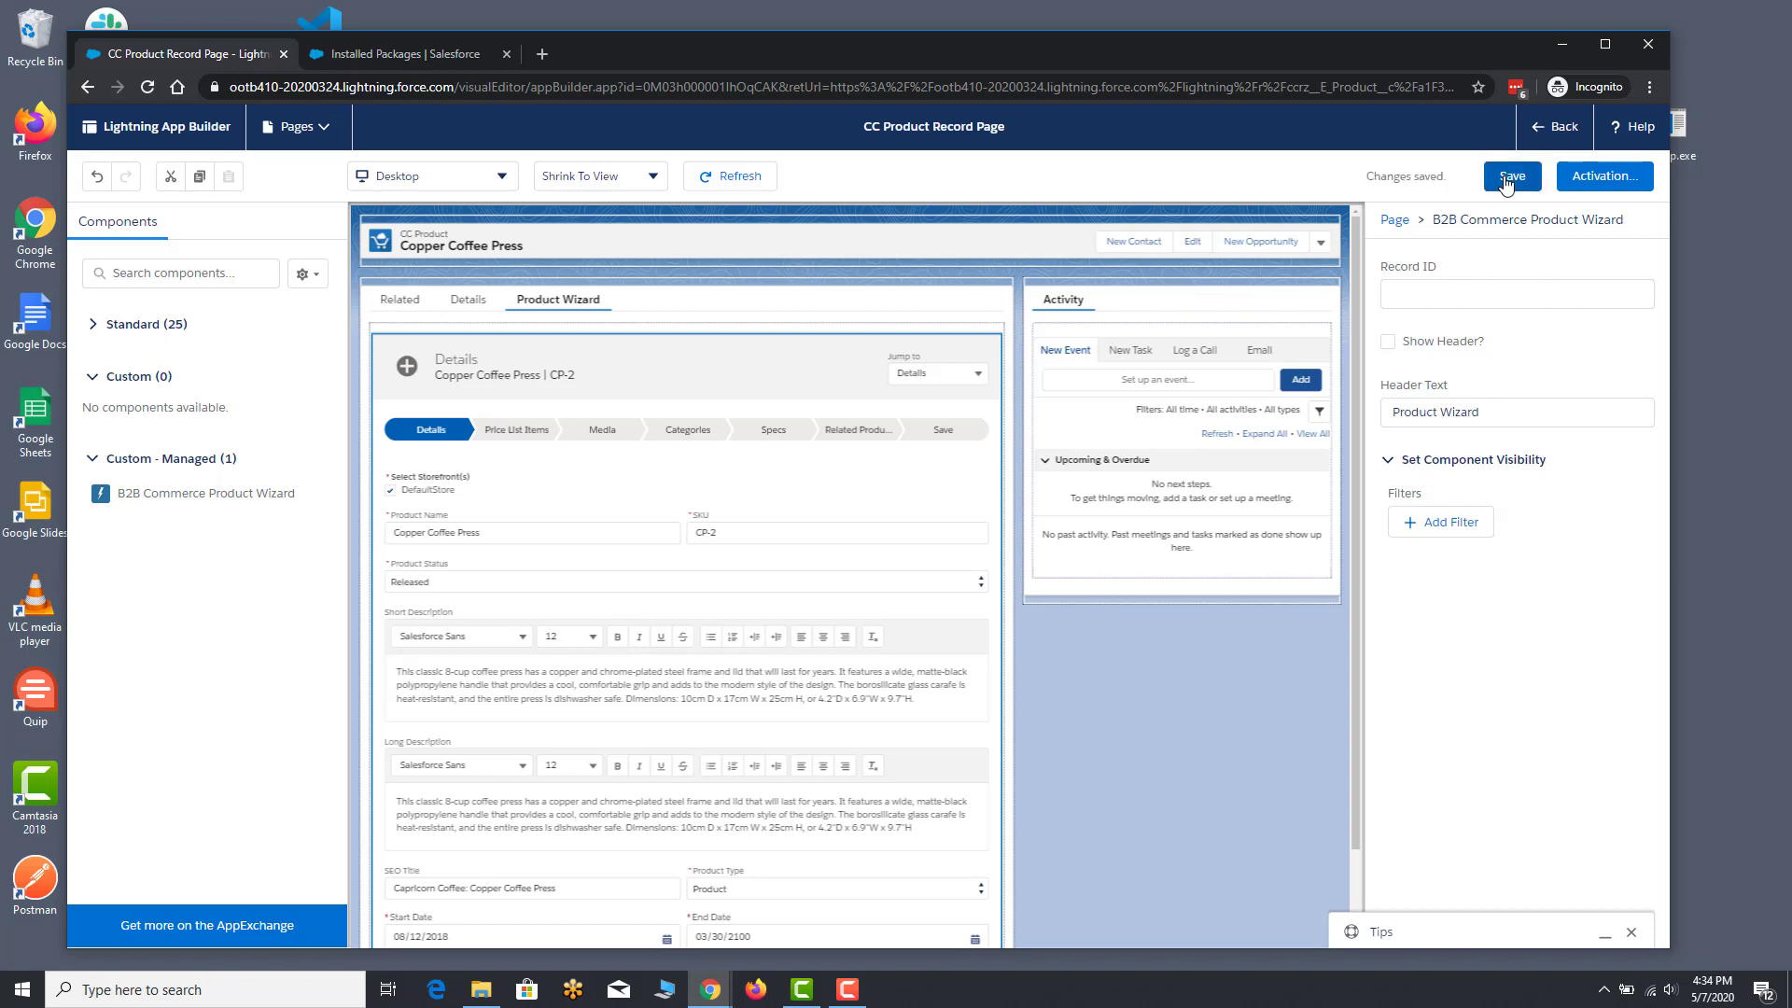
left_click(1546, 132)
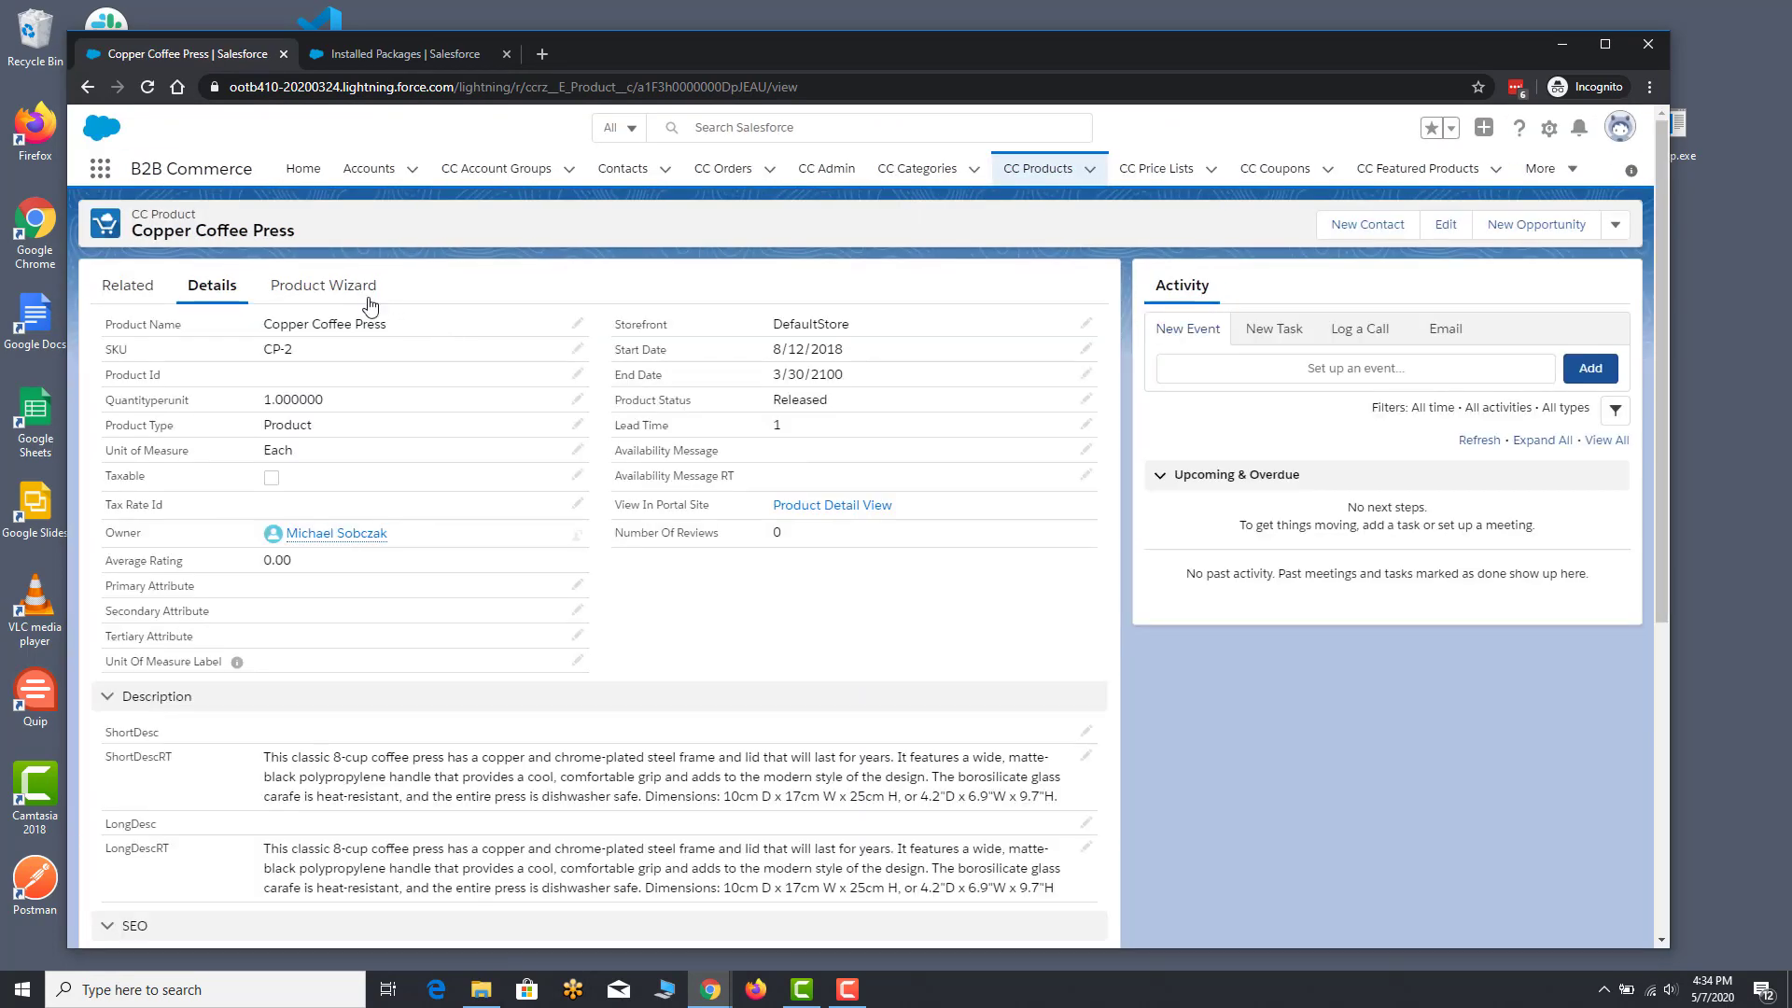
Step: Open the Product Wizard on the Copper Coffee Press record and review the fields of its Details stage
left_click(323, 286)
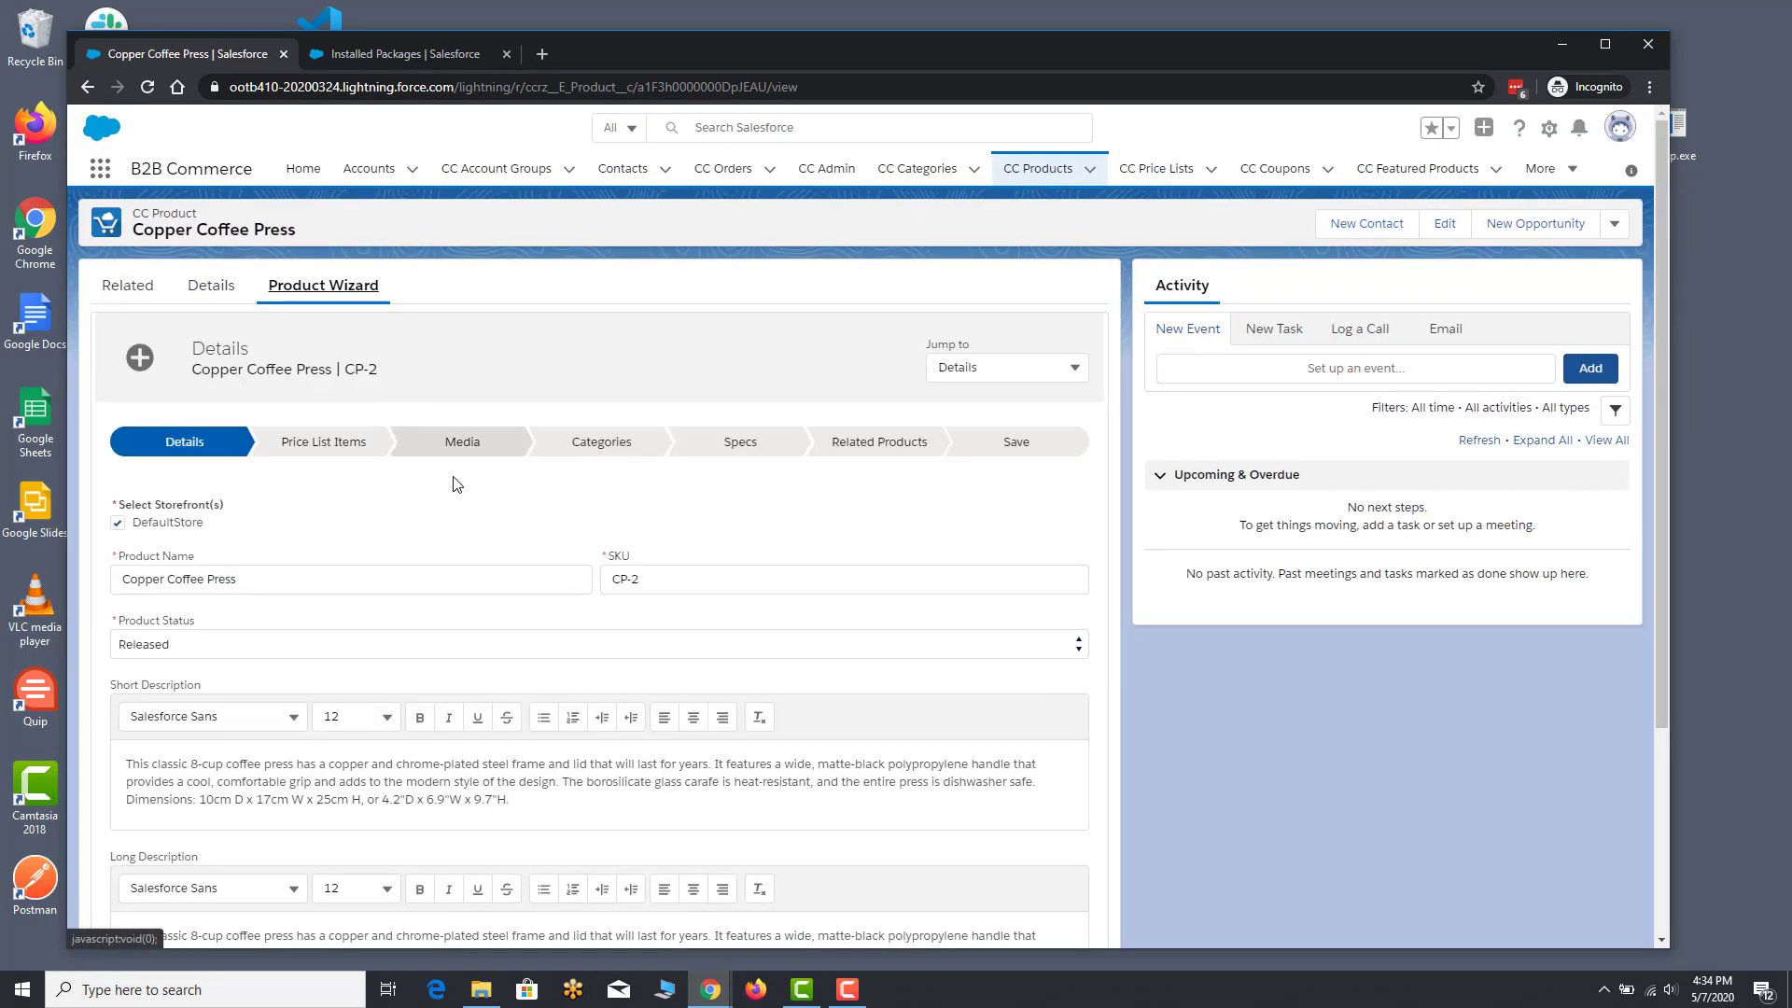
scroll(455, 522, "down", 2)
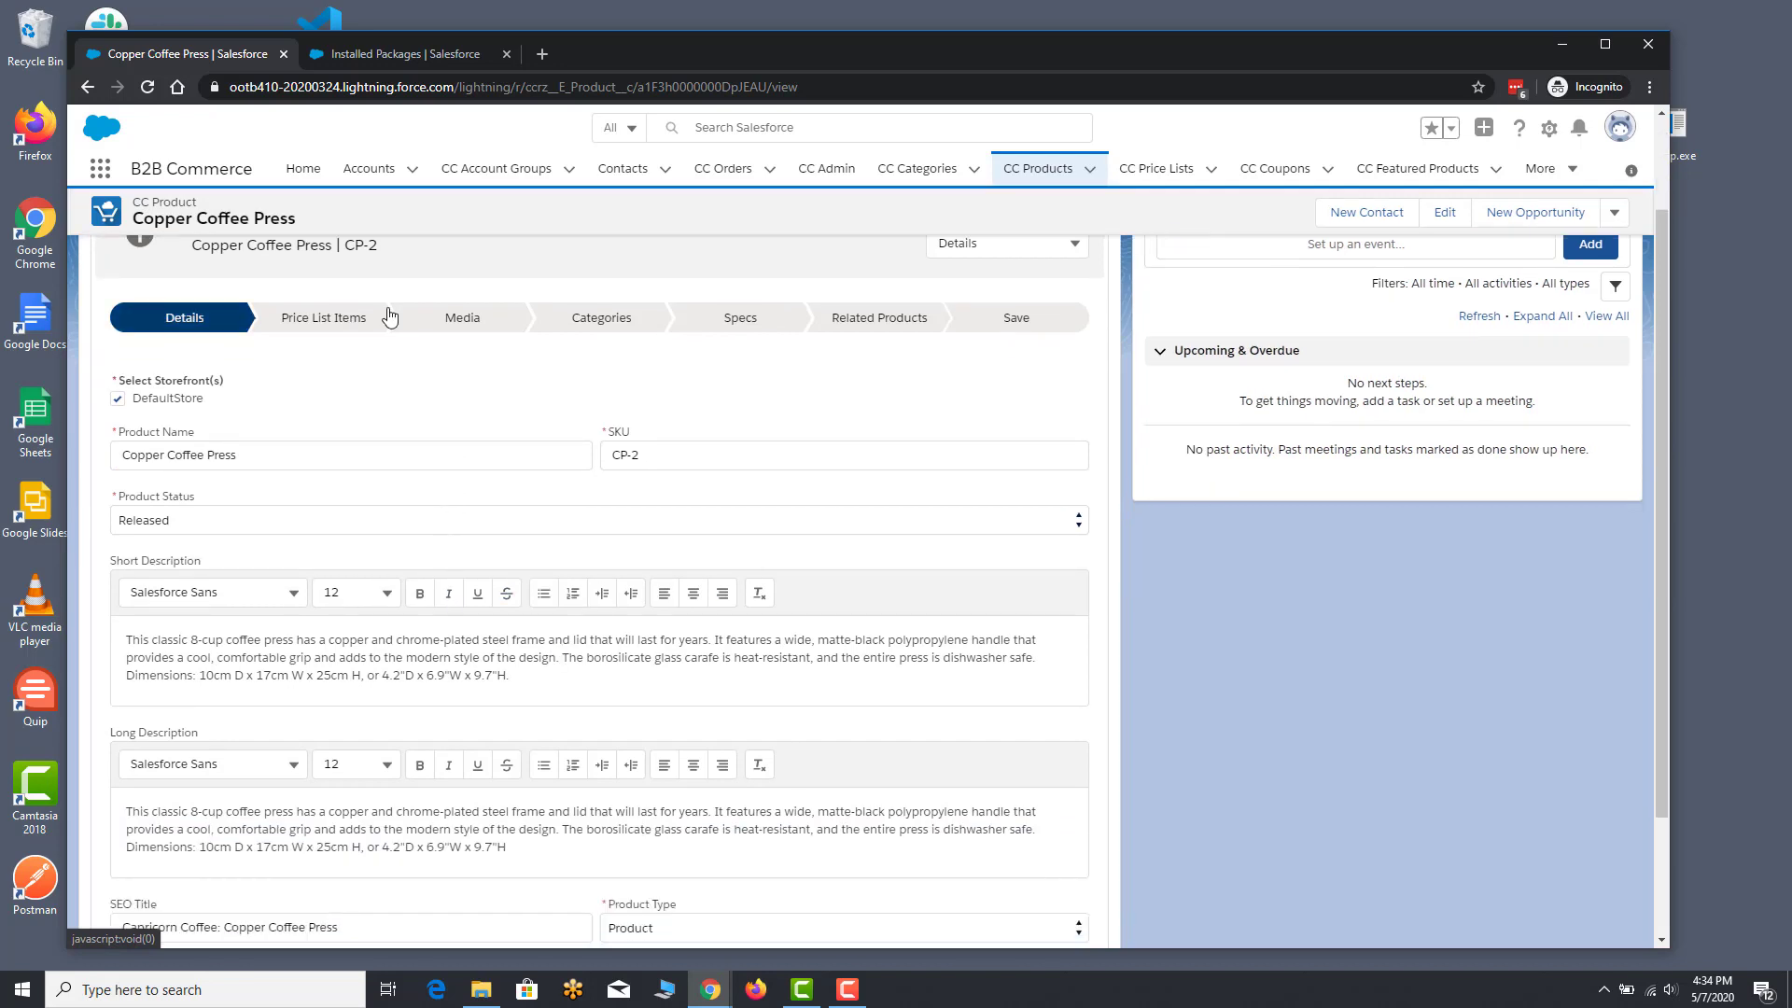
scroll(543, 659, "down", 1)
scroll(541, 665, "down", 1)
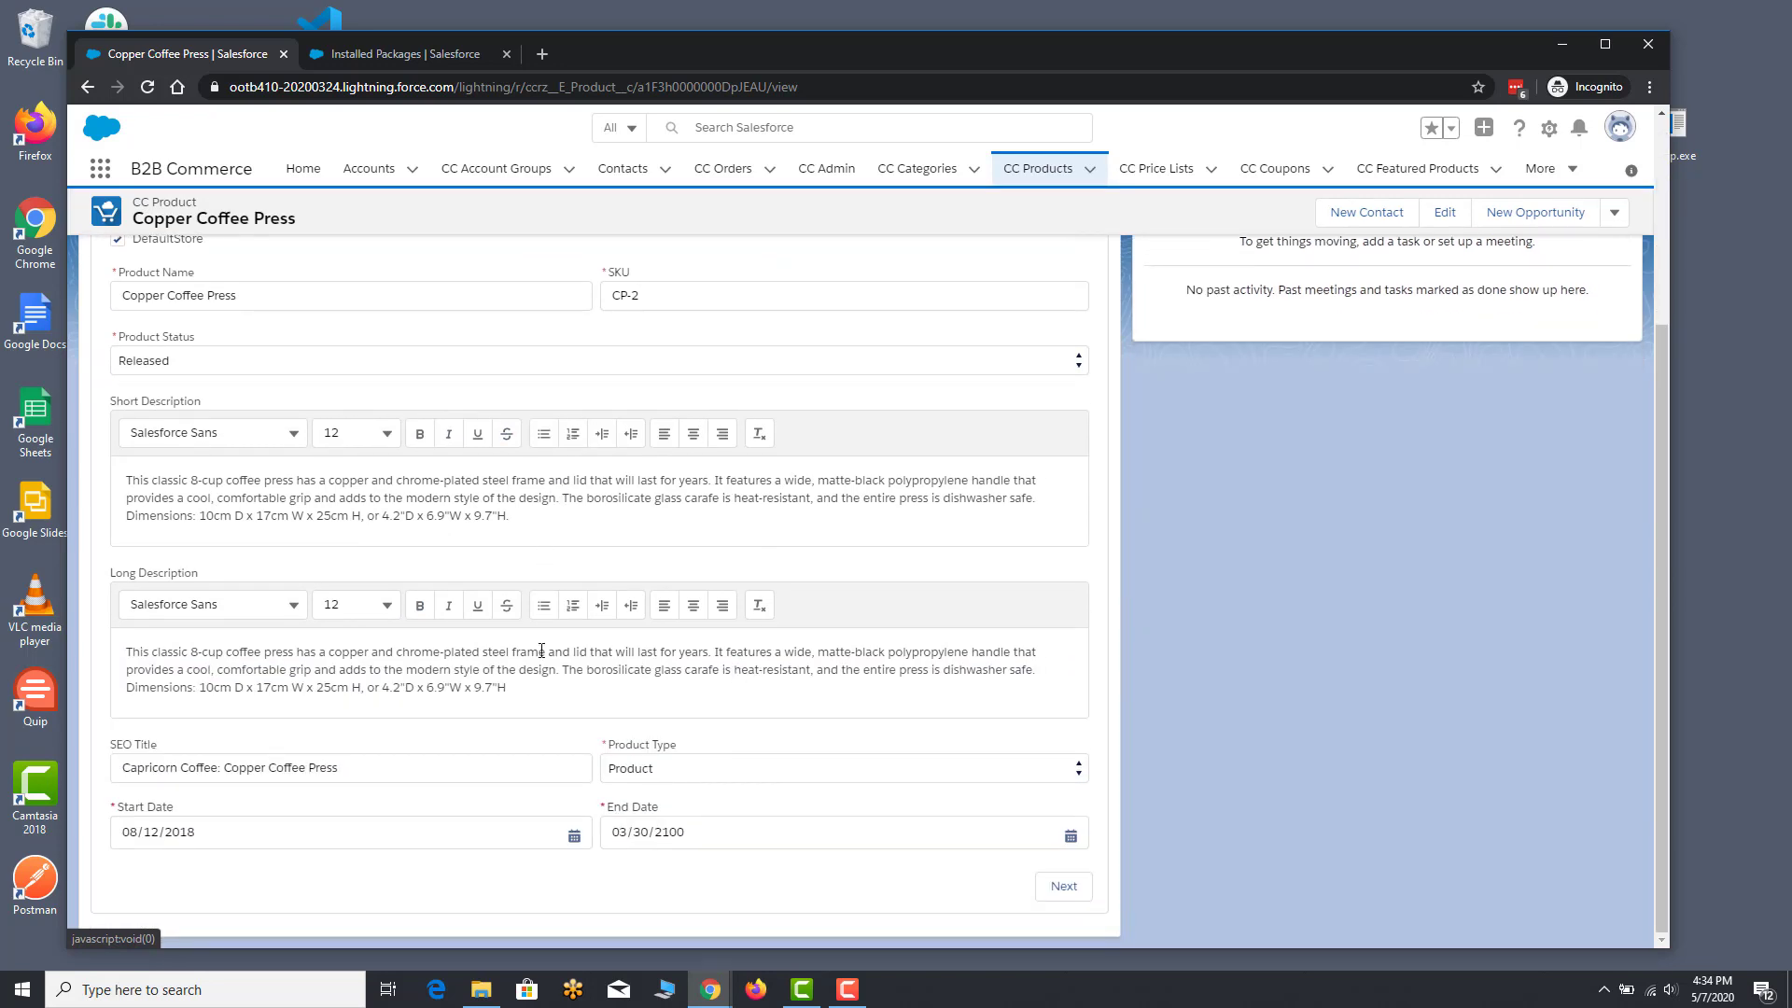
left_click(621, 517)
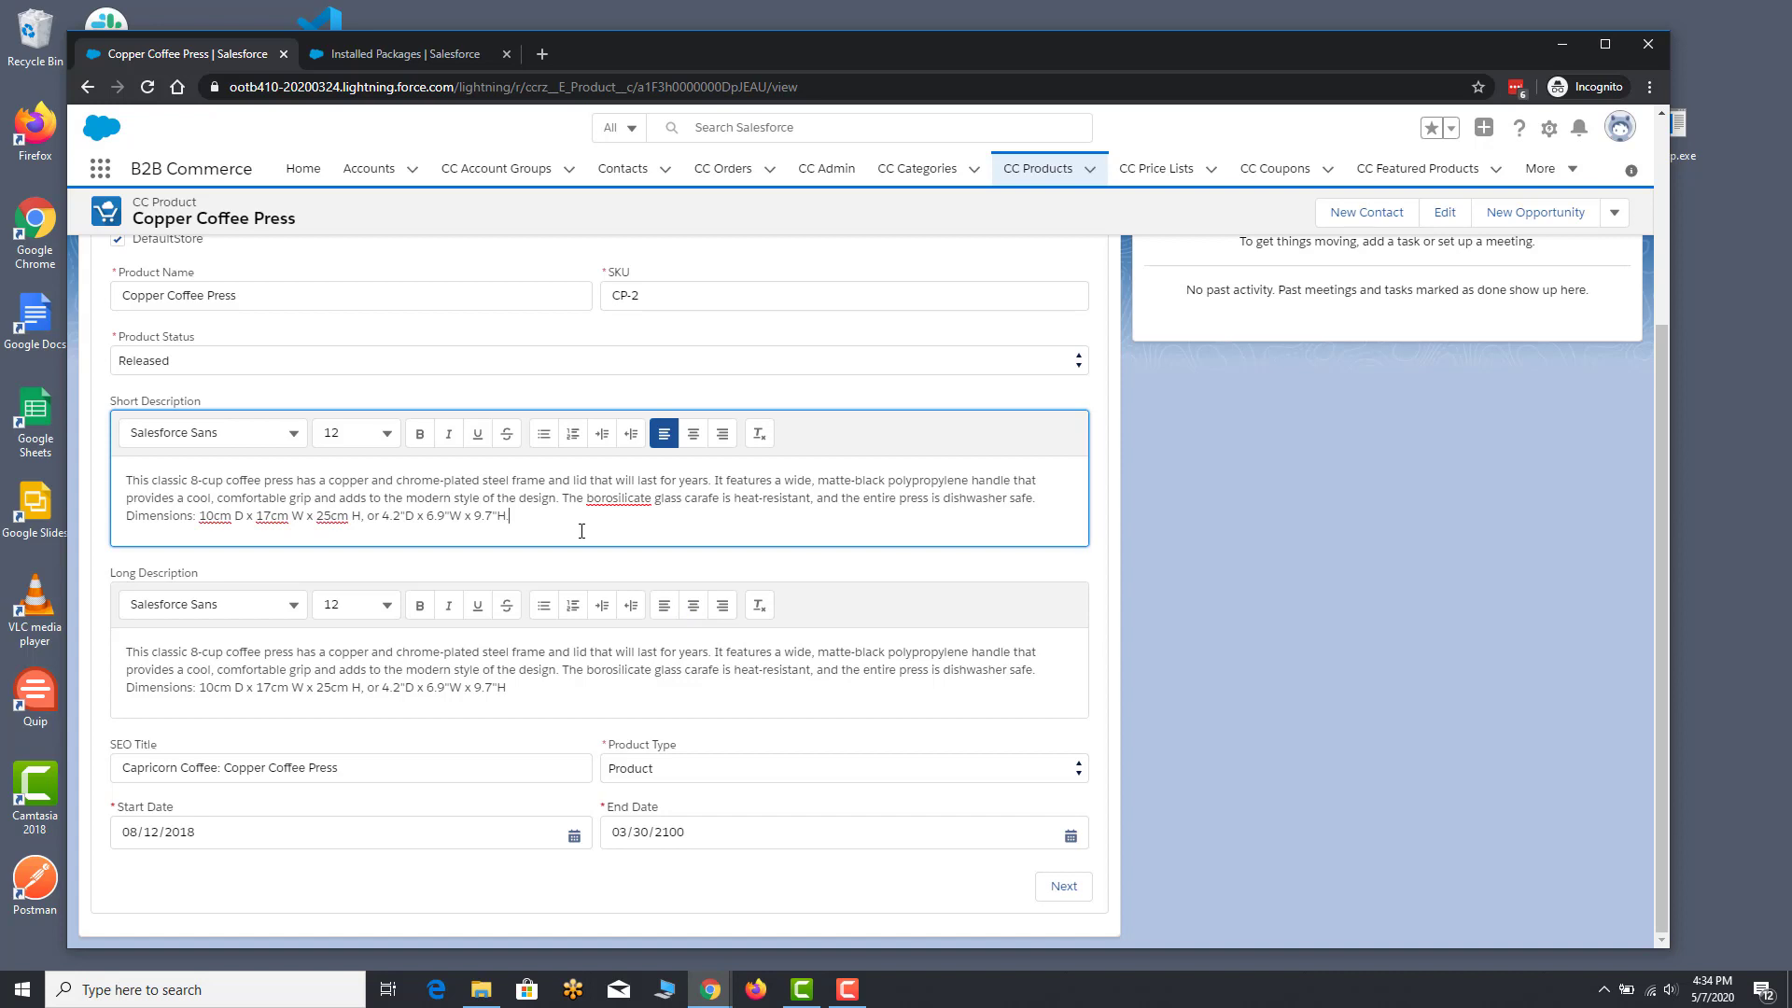
scroll(560, 485, "up", 4)
Step: Look through the wizard's Price List Items, Media, Categories, Specs and Related Products stages
left_click(329, 439)
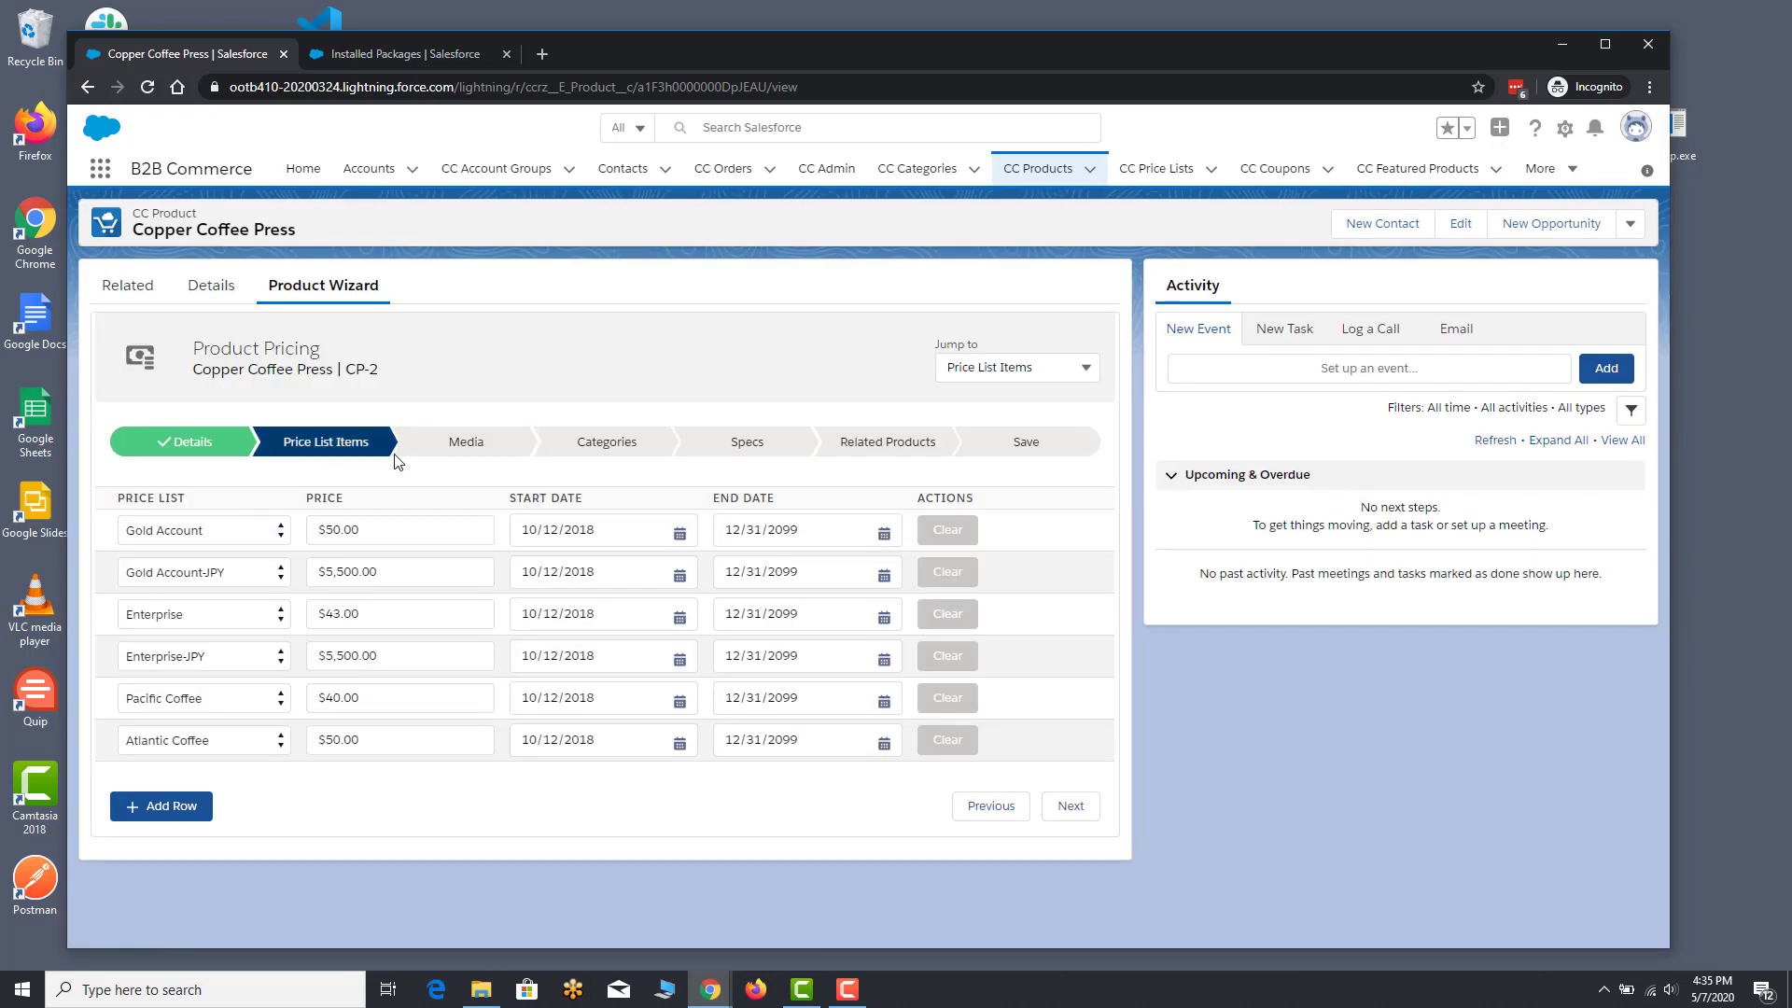
left_click(466, 446)
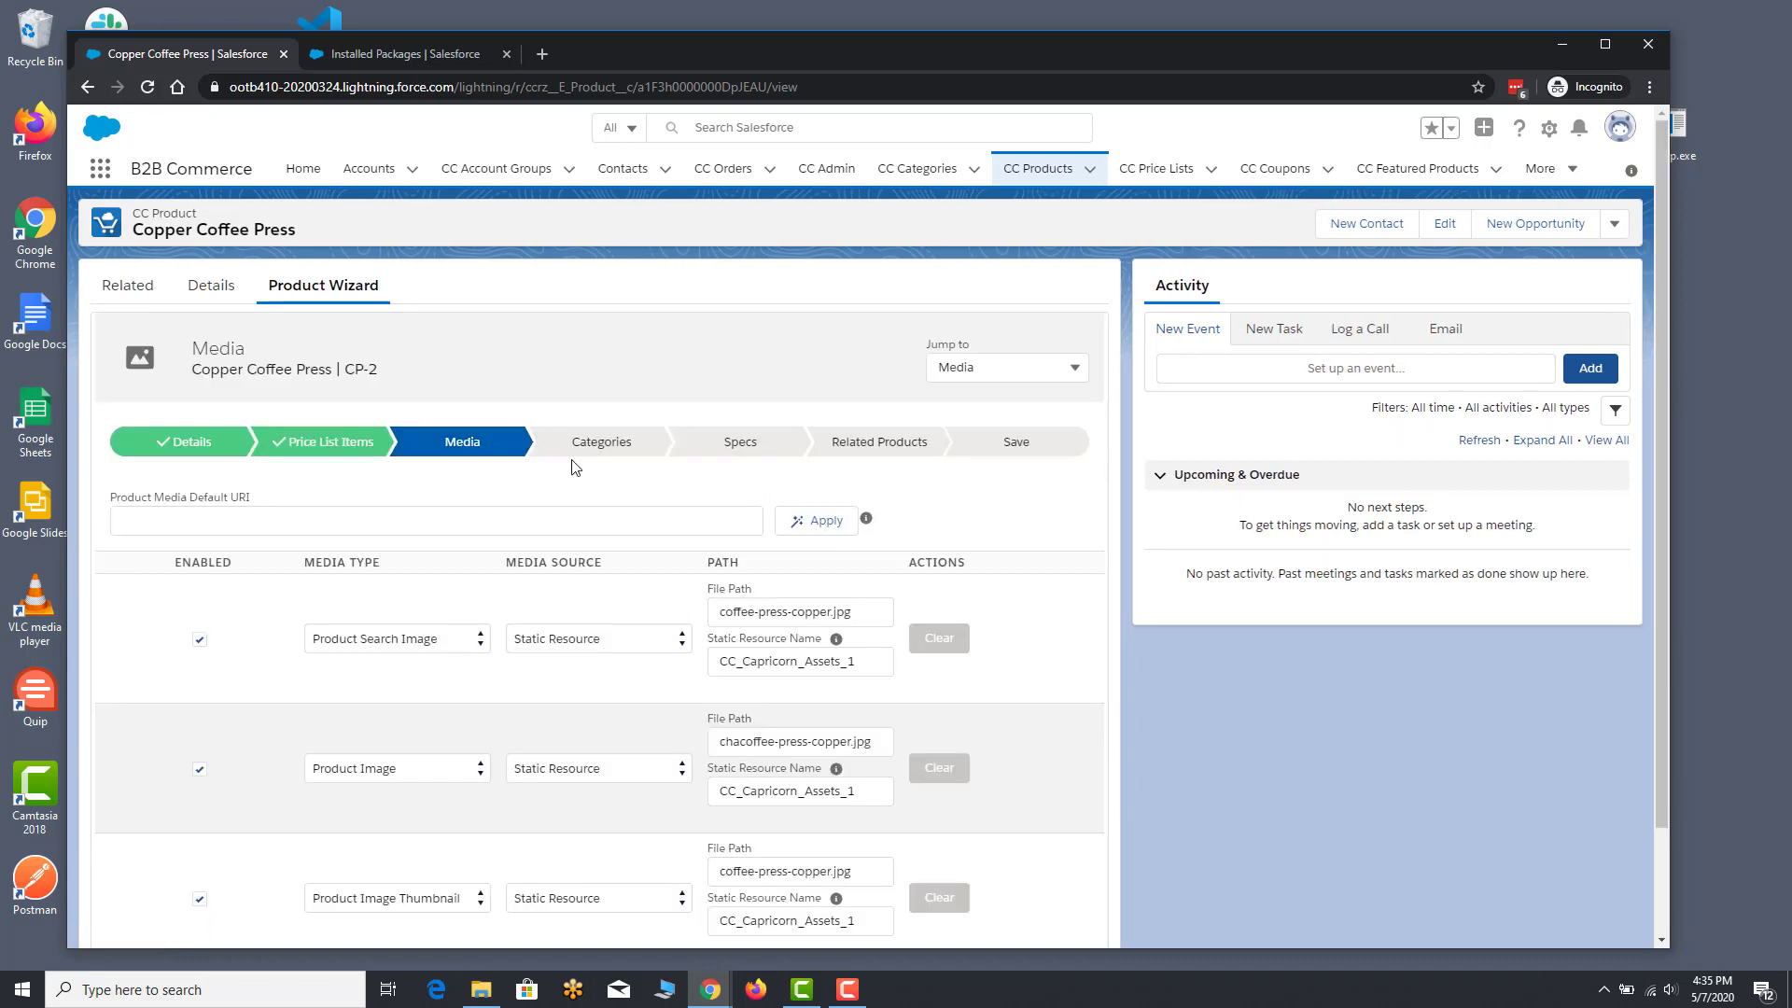
left_click(603, 448)
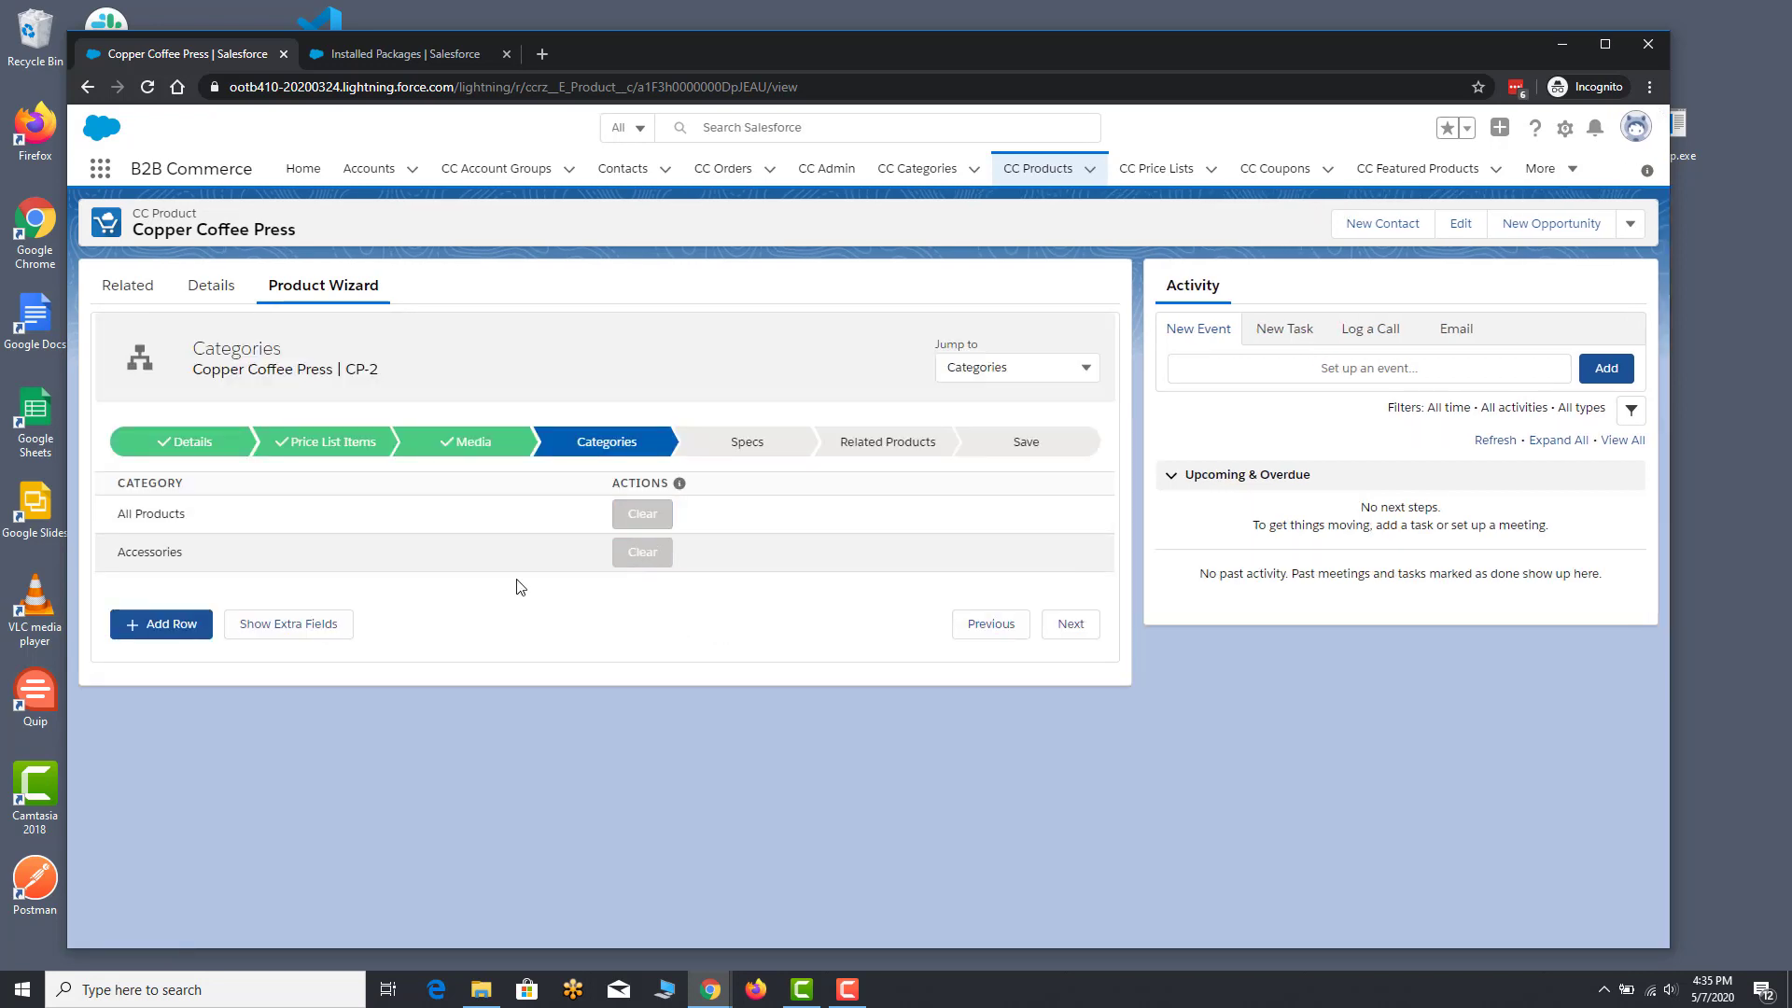
left_click(747, 451)
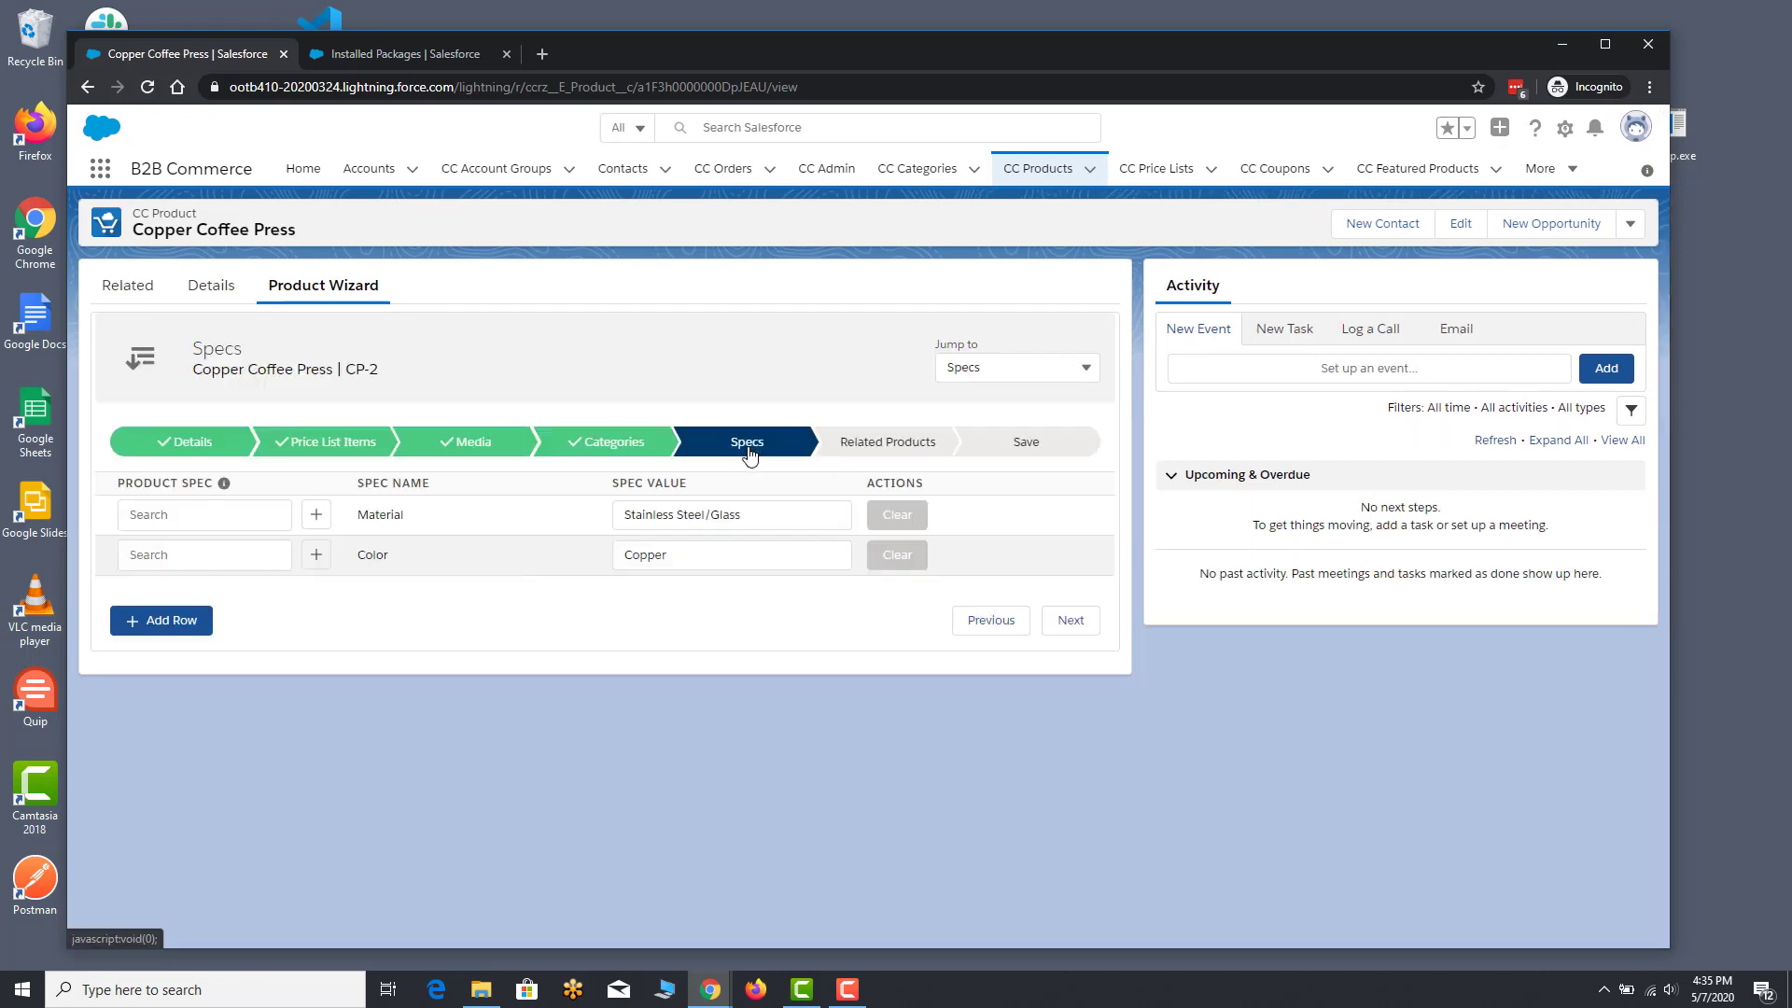
left_click(891, 452)
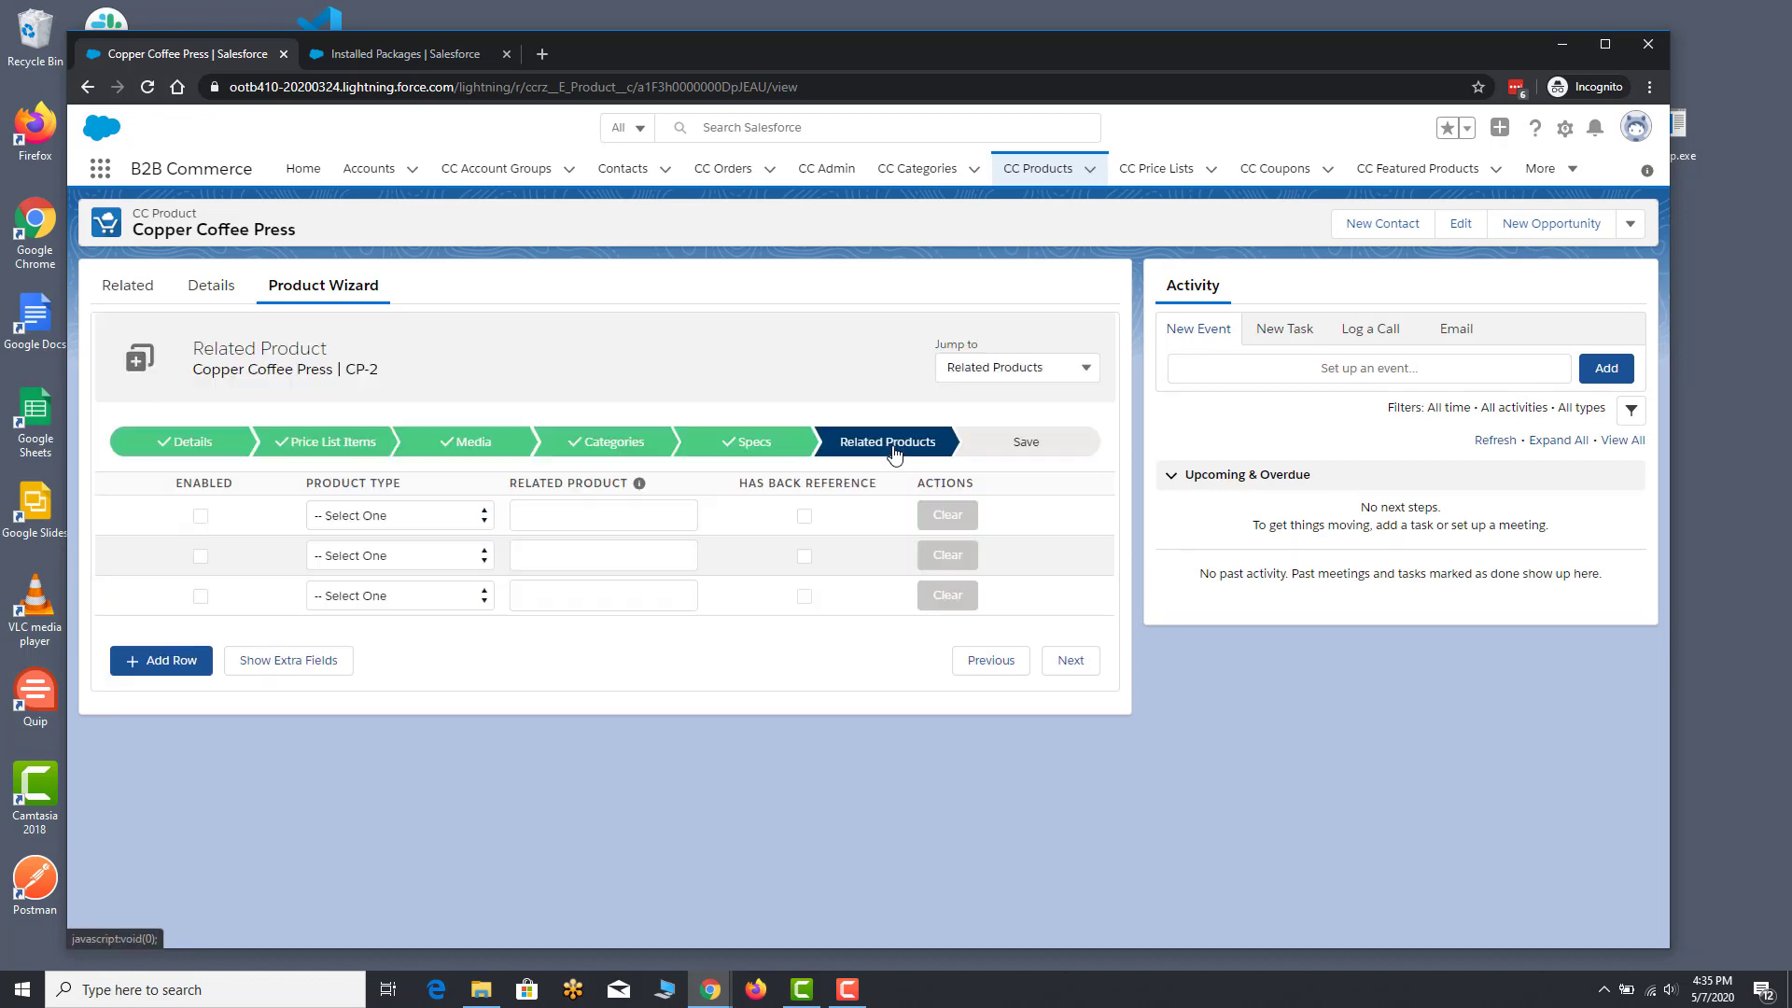
Step: Return to the wizard's Details stage and append "Some additional text." to the end of the short description
left_click(161, 441)
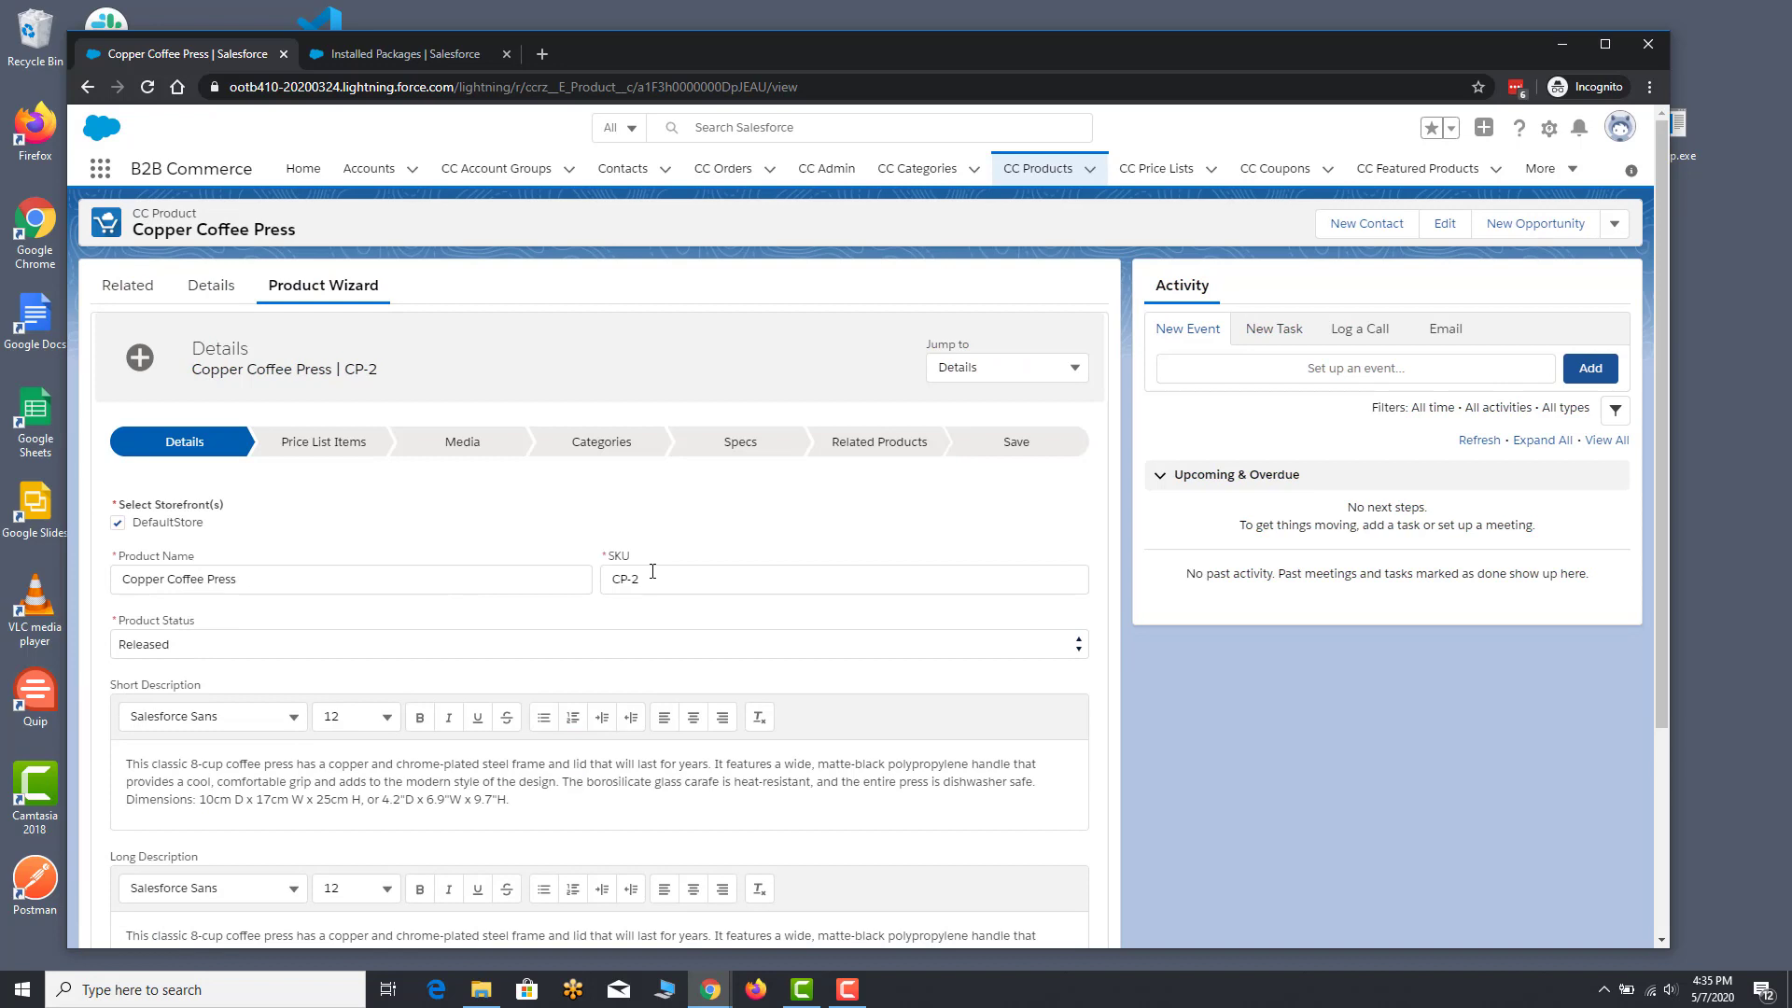
scroll(652, 492, "down", 3)
left_click(592, 550)
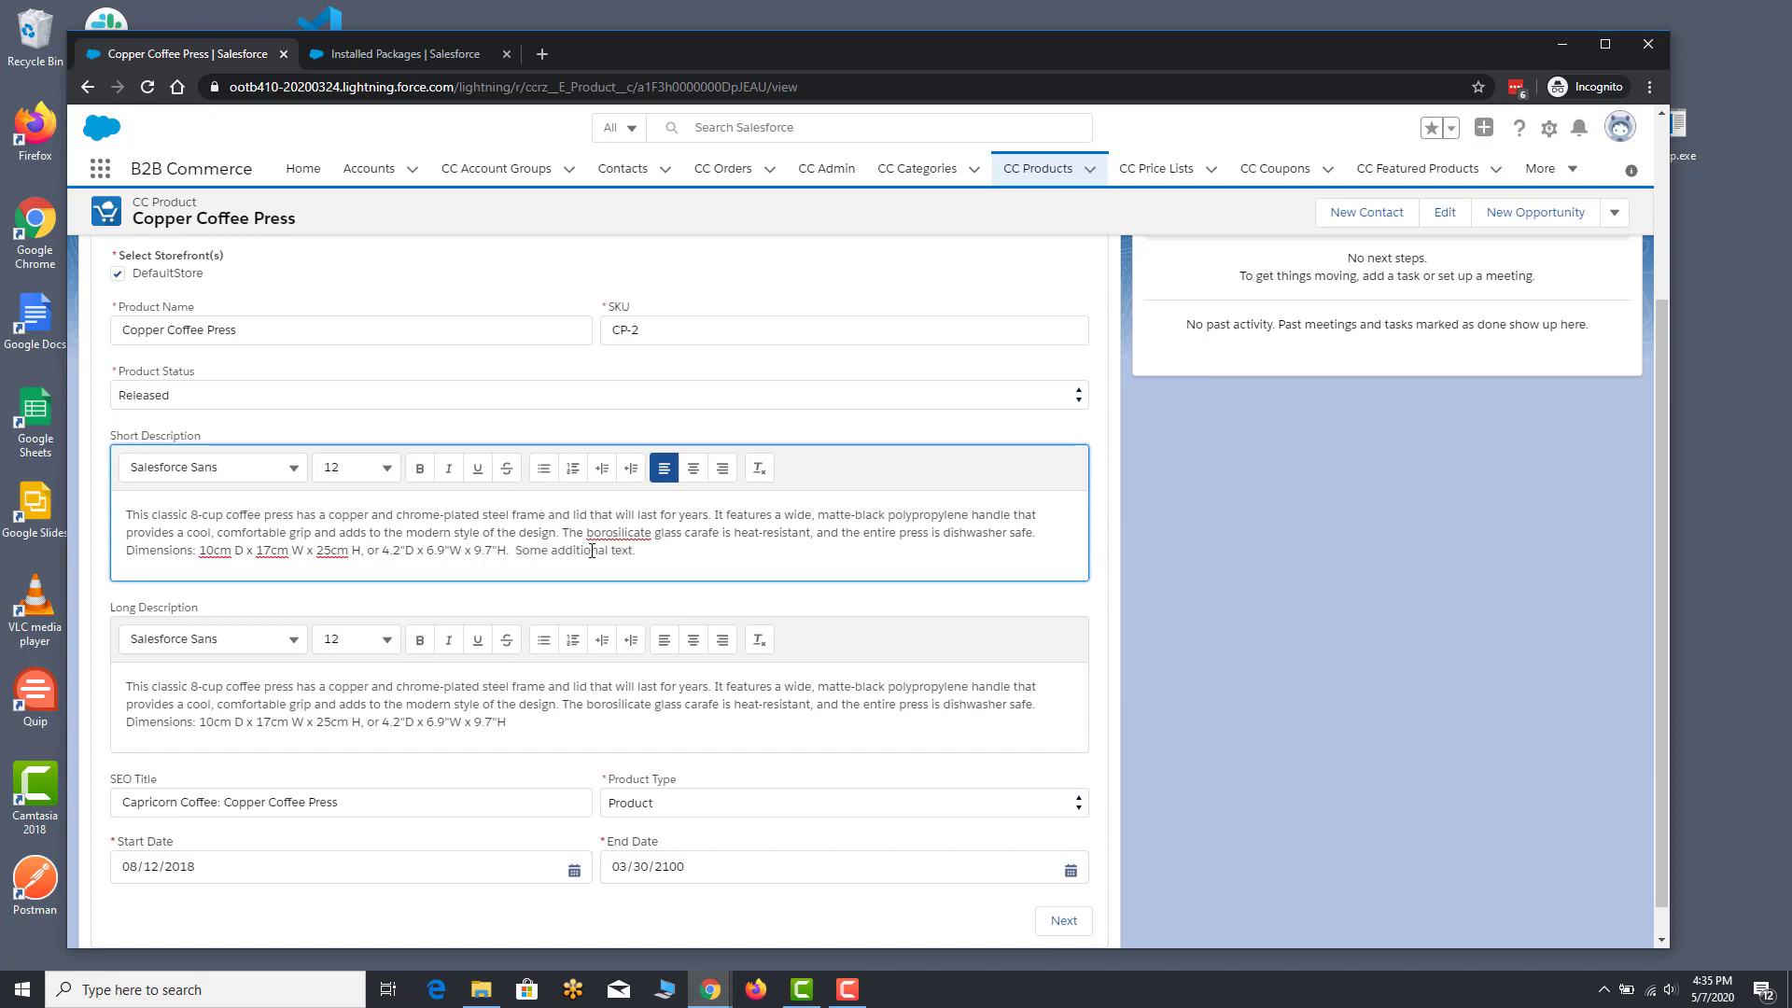
Step: In the wizard's Price List Items stage, set the Gold Account price to $55 and the Gold Account-JPY price to $5,505
scroll(588, 541, "up", 3)
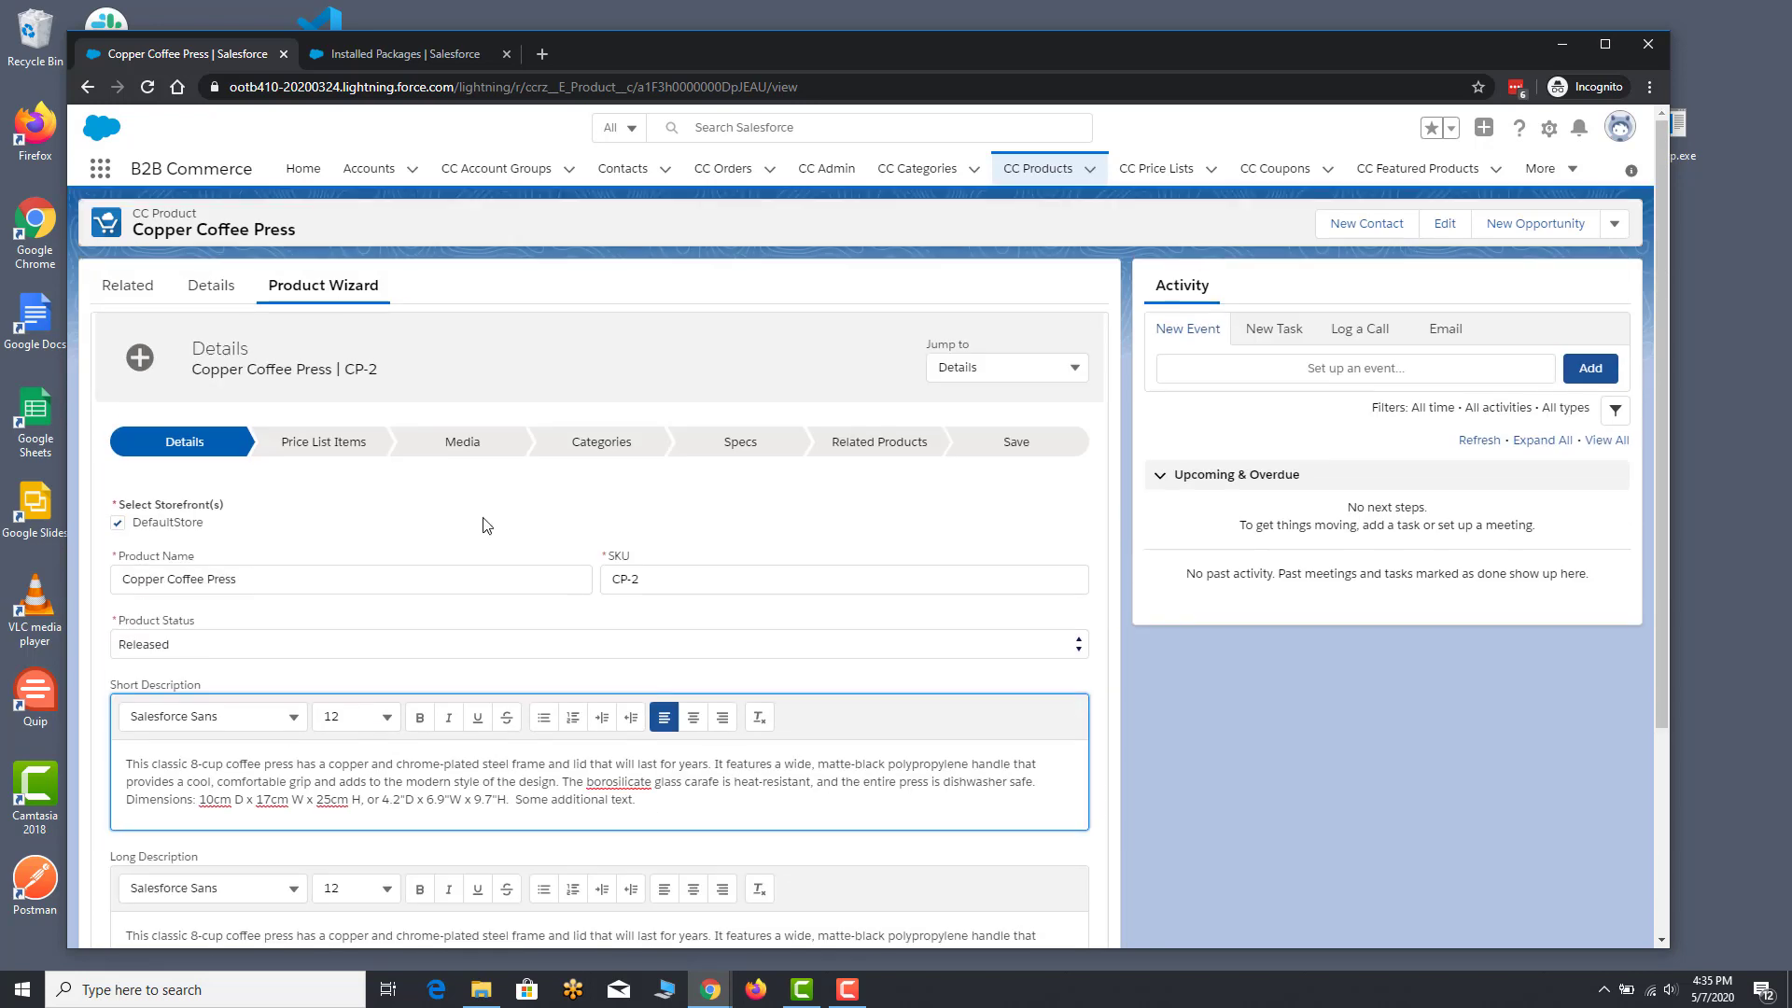
left_click(325, 446)
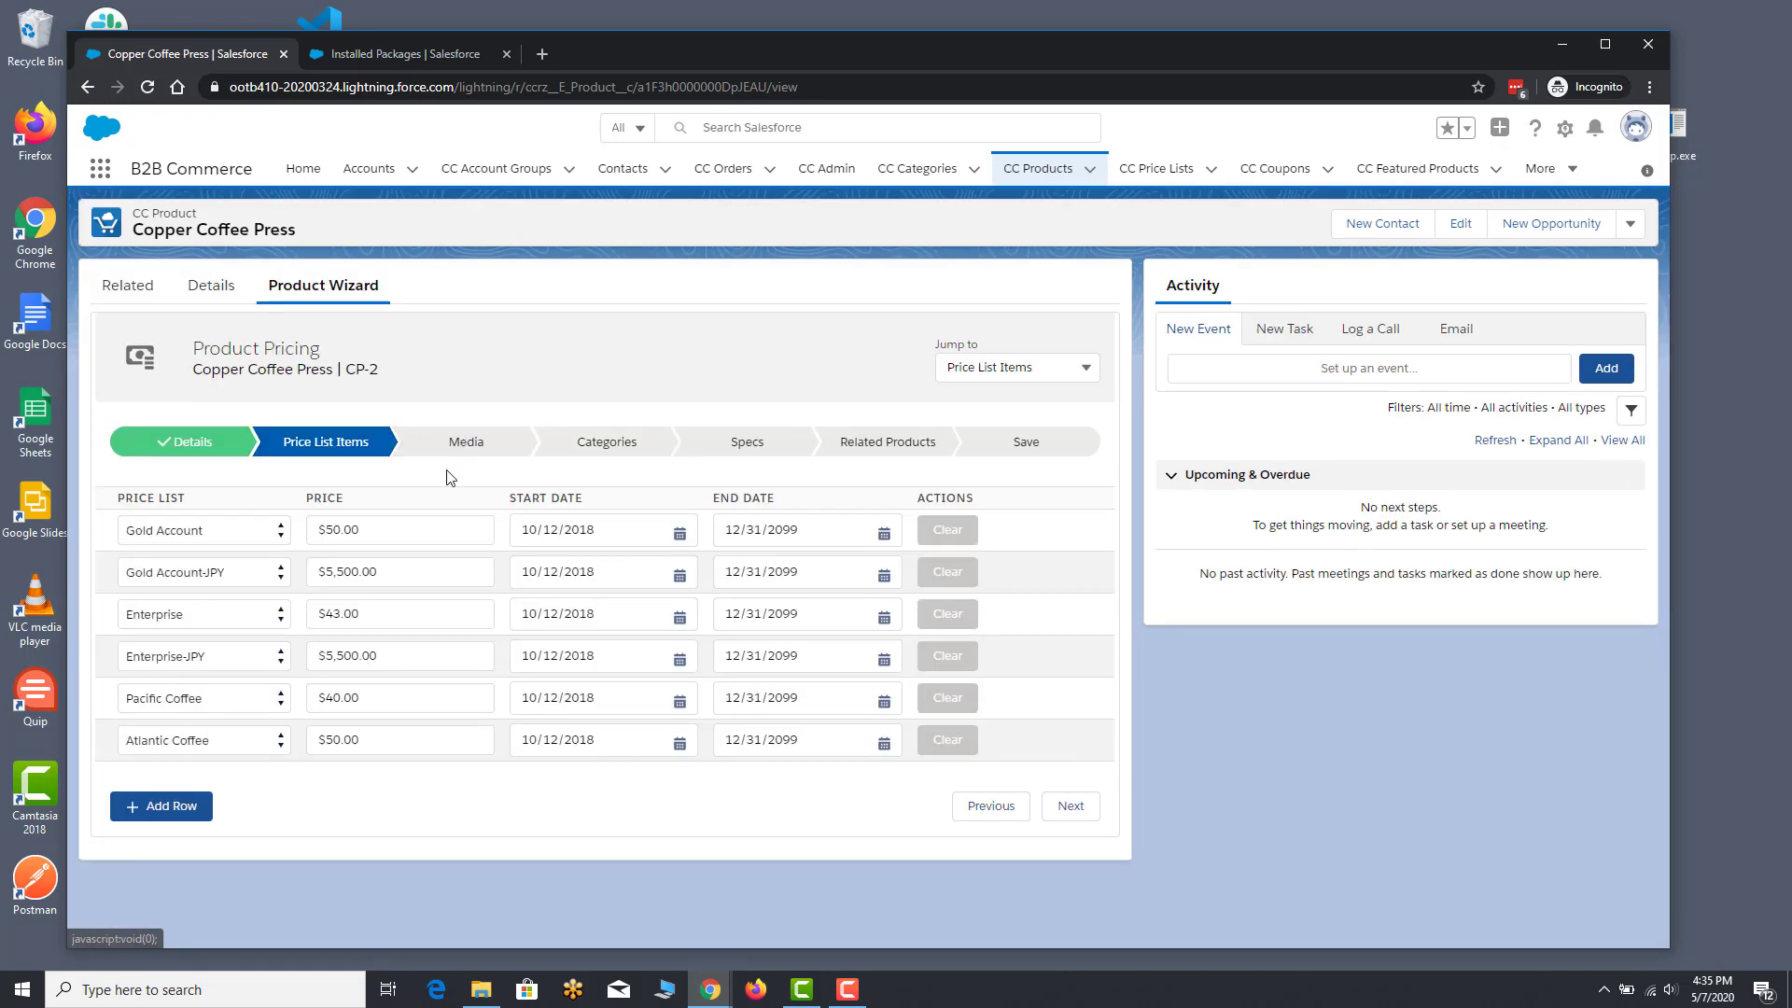
left_click(372, 537)
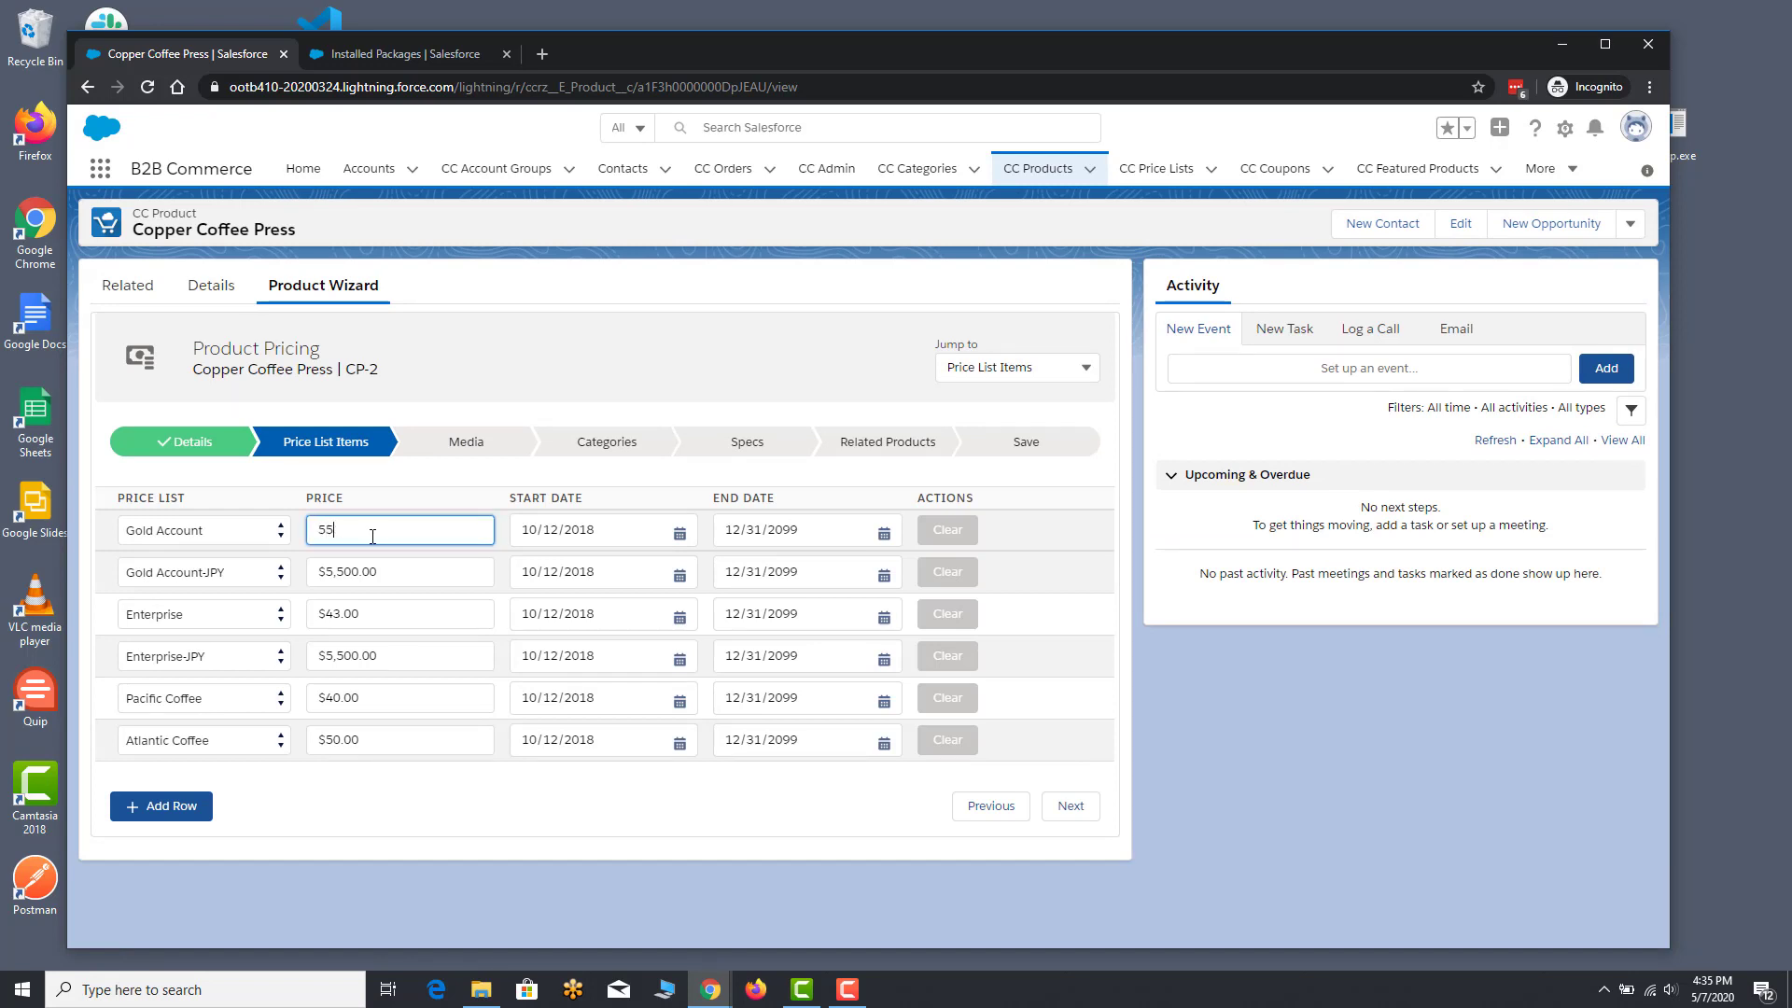
left_click(392, 576)
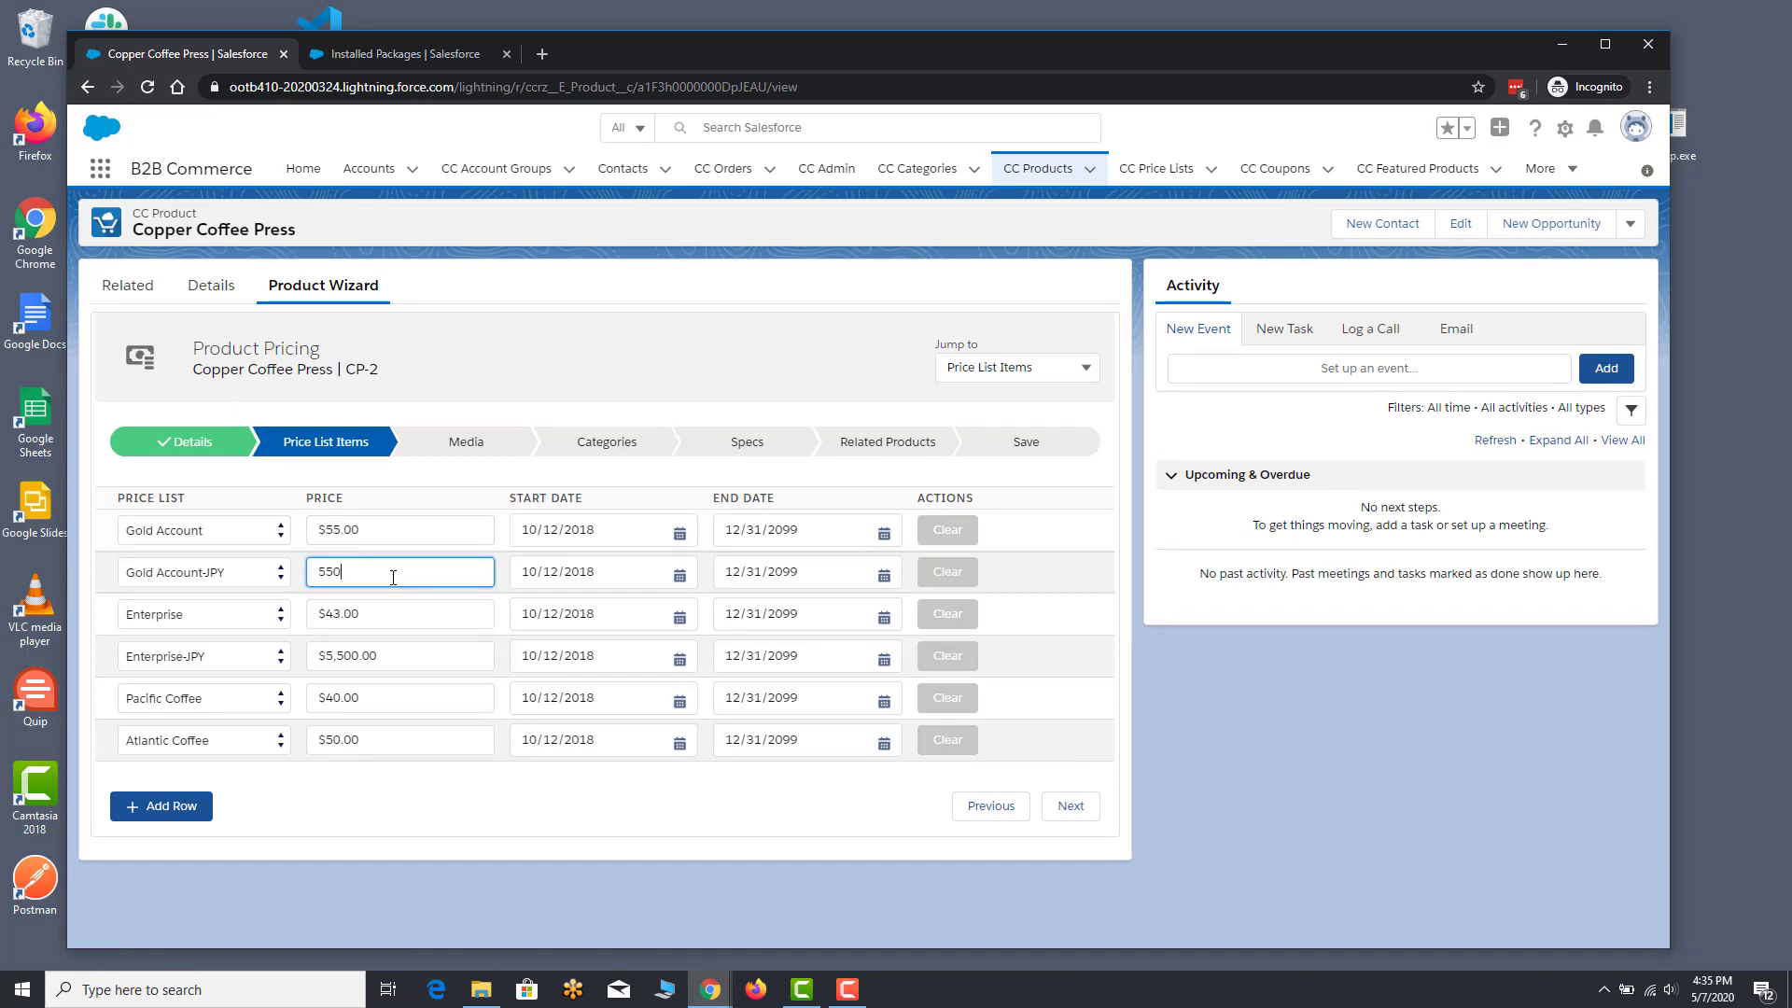
Step: In the wizard's Media stage, add a row with media type Owner's Manuals and media source URI
left_click(464, 442)
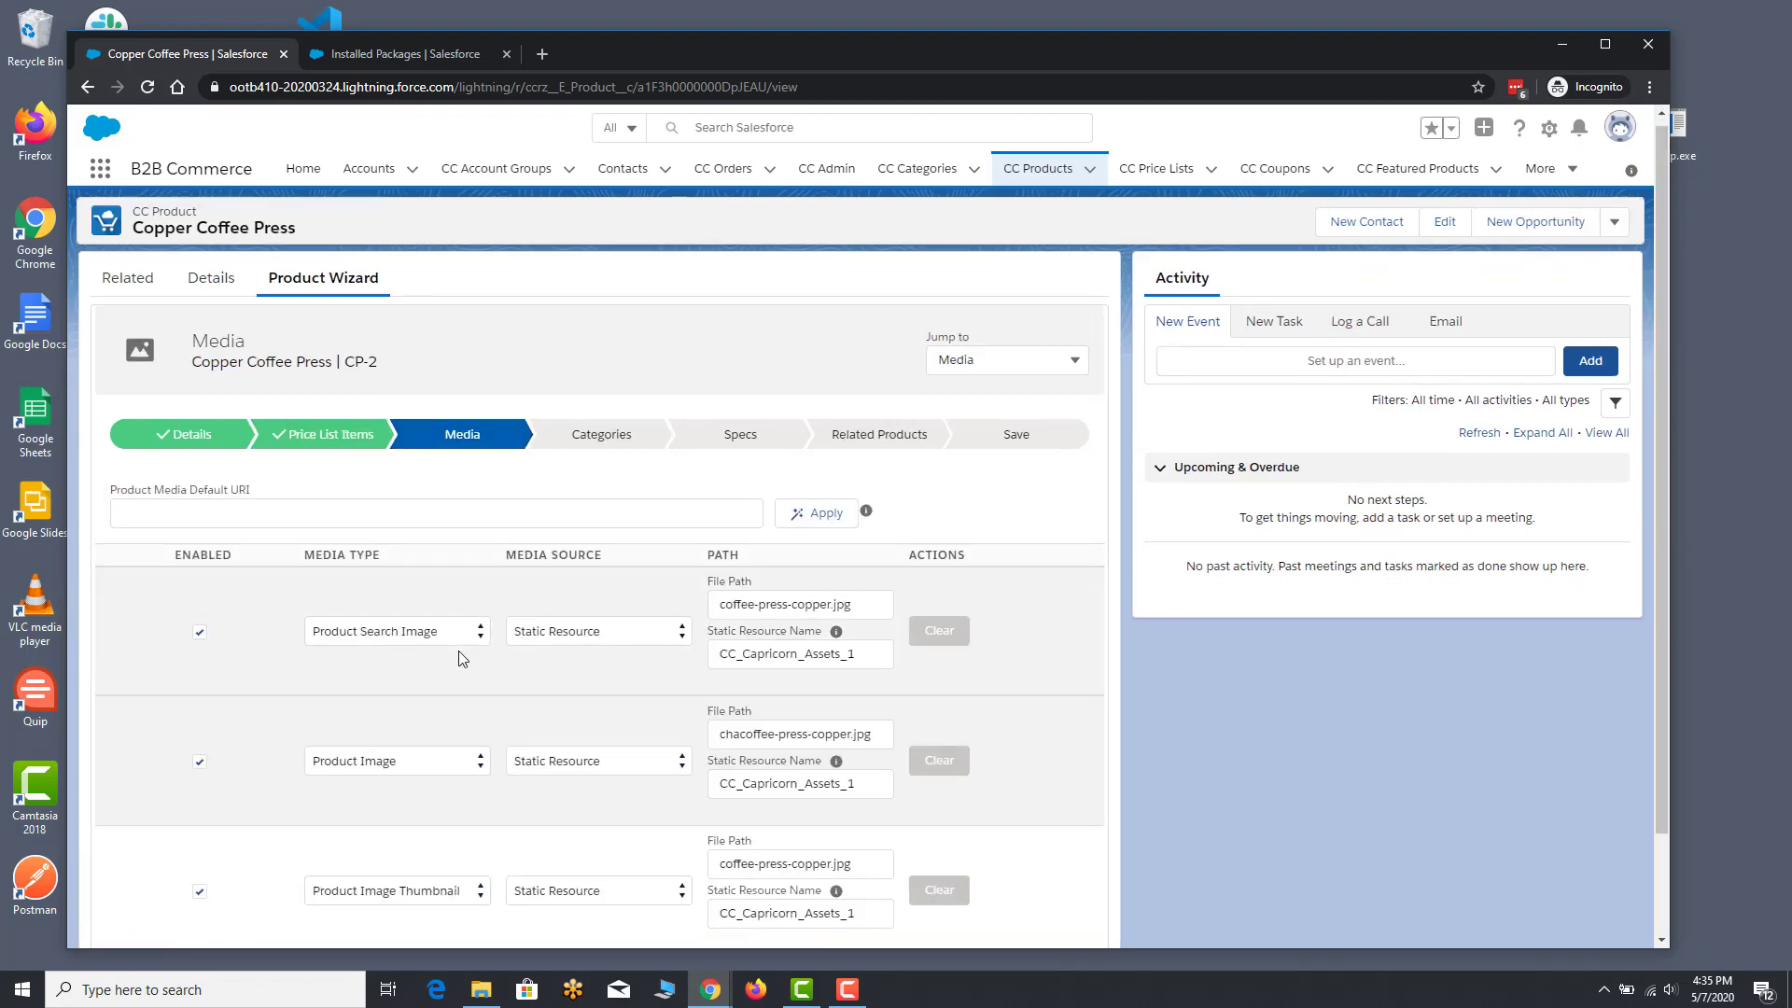
scroll(458, 653, "down", 3)
left_click(186, 882)
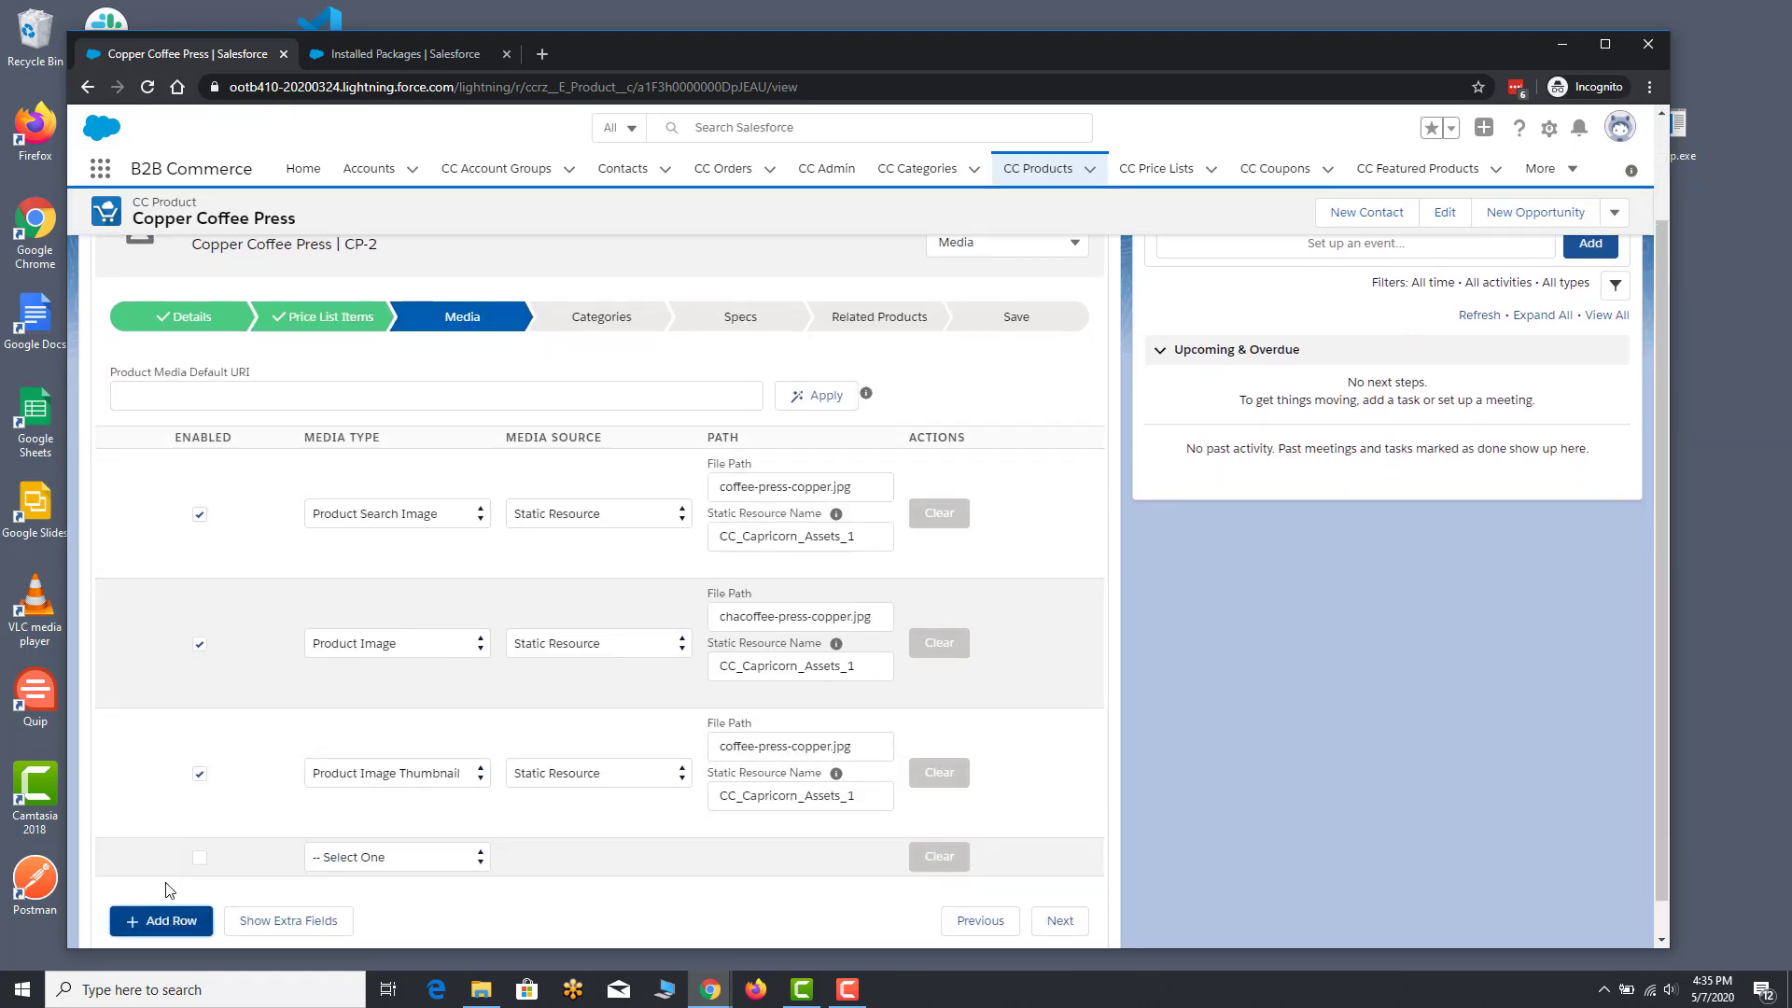
left_click(362, 858)
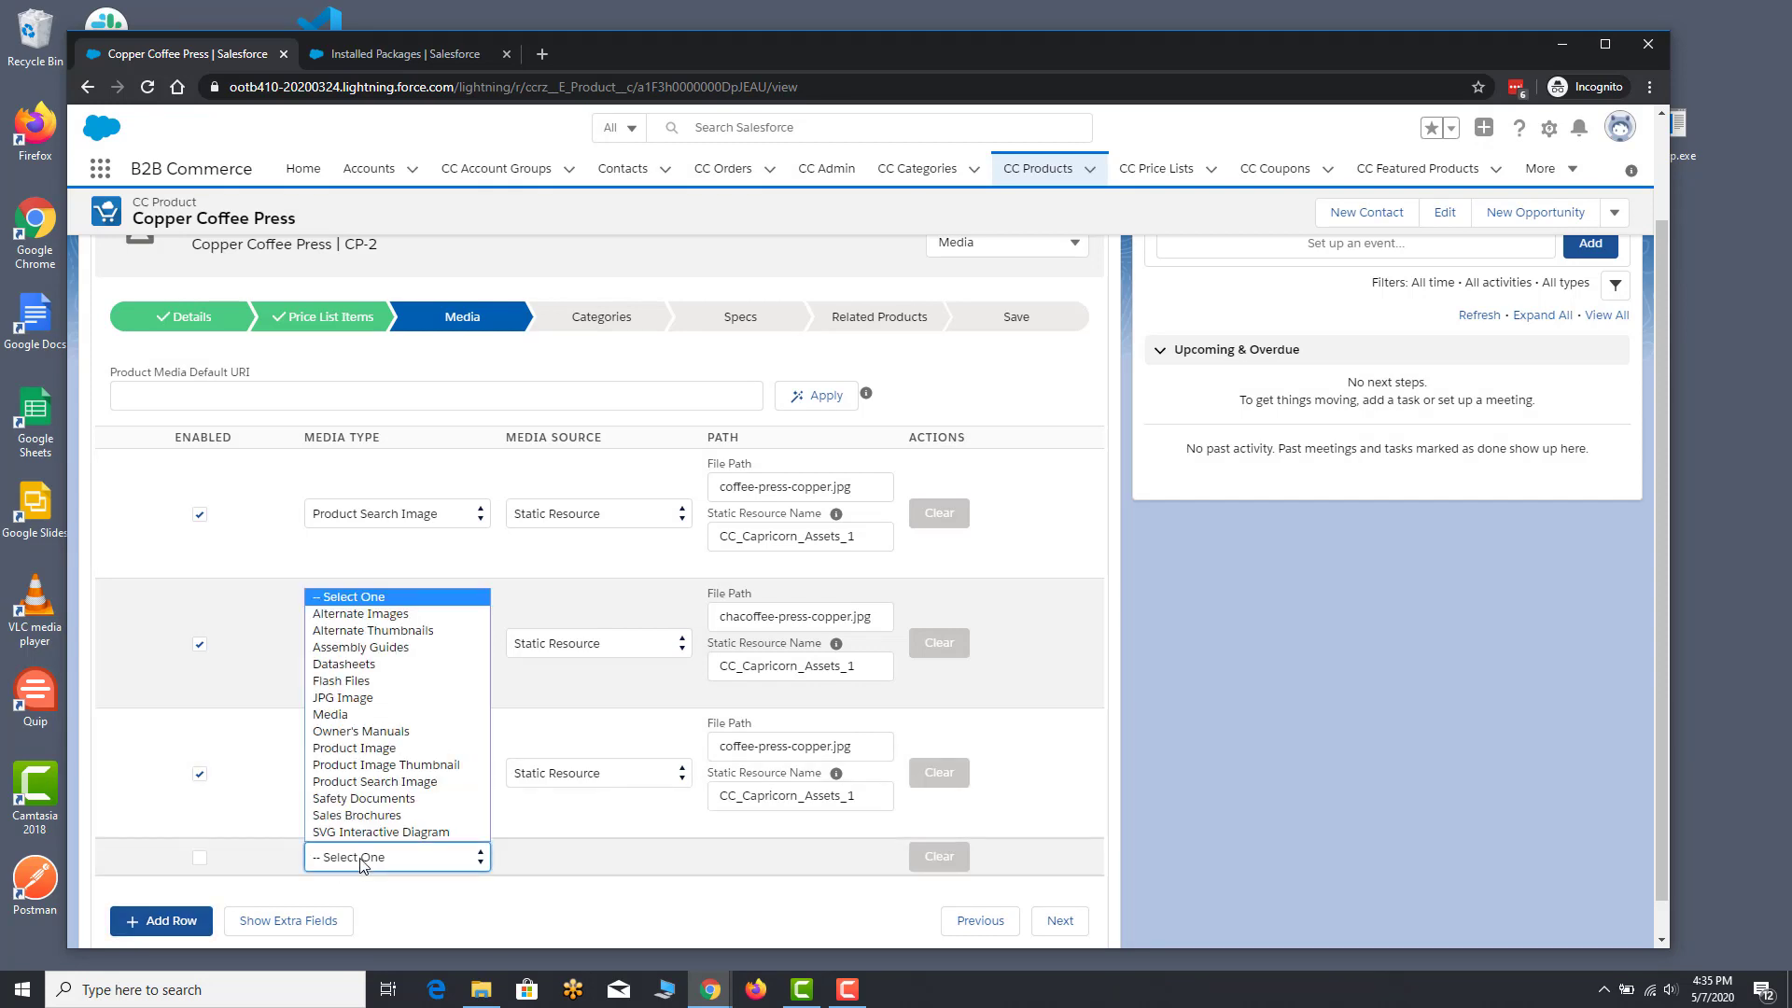
left_click(388, 733)
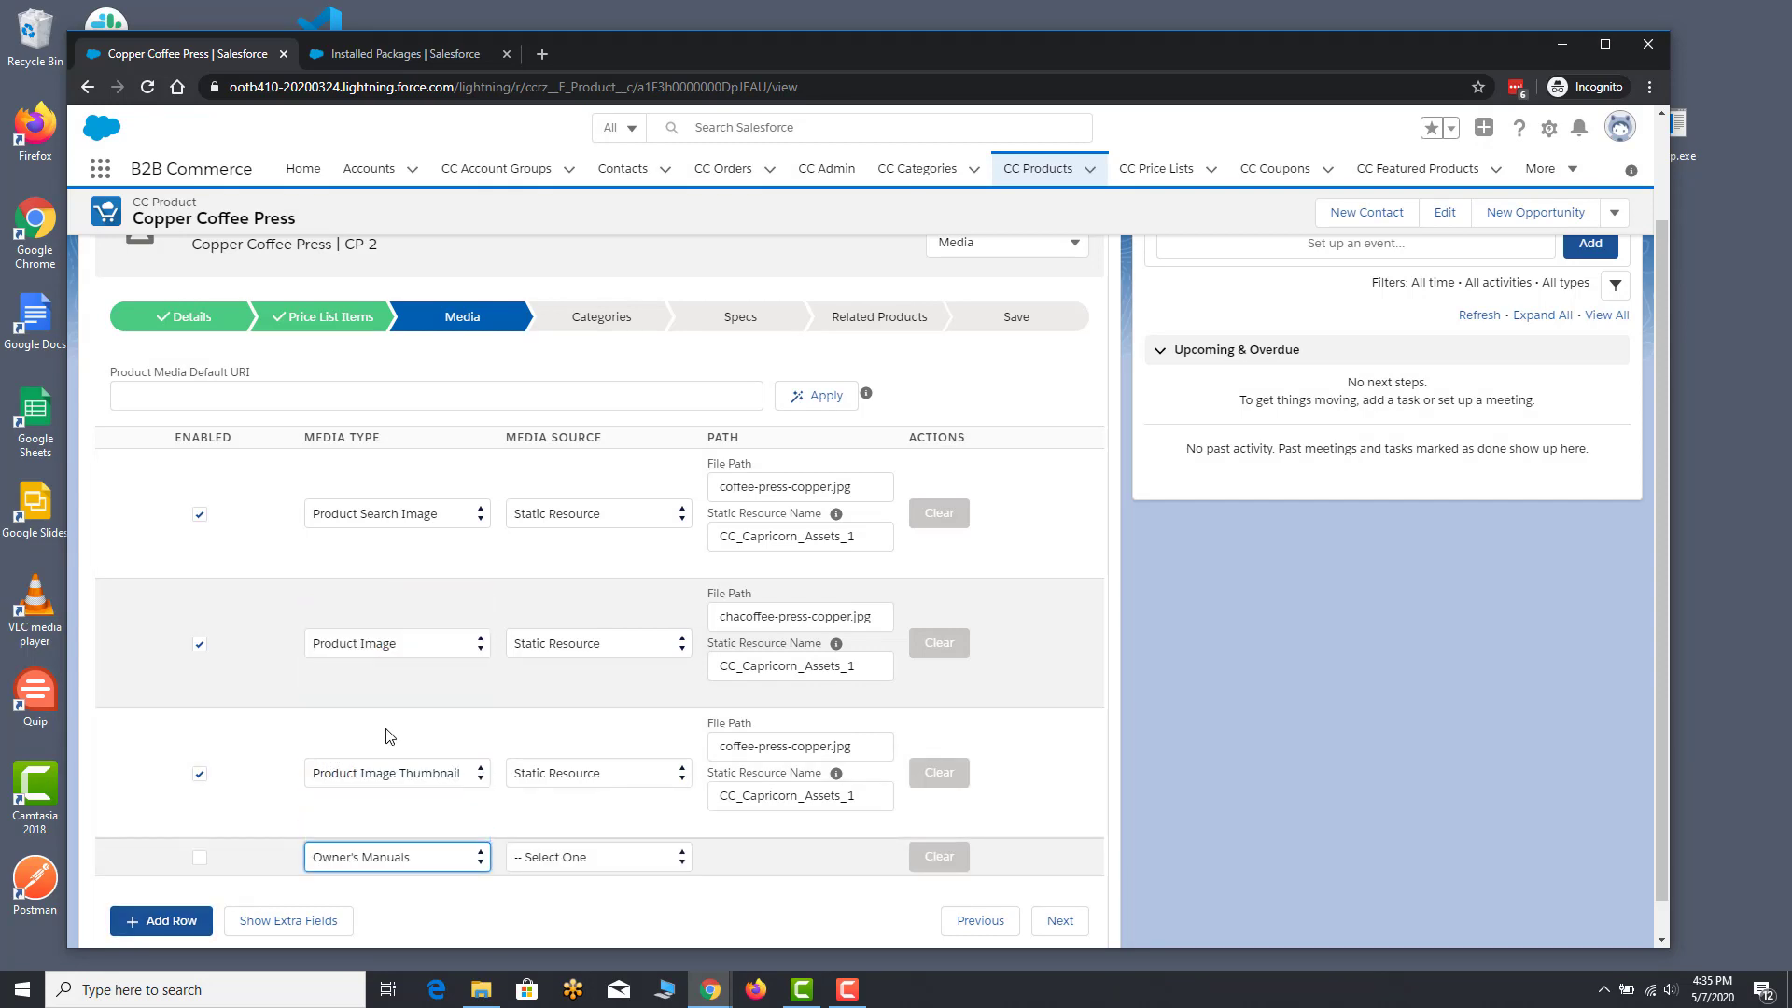
left_click(587, 863)
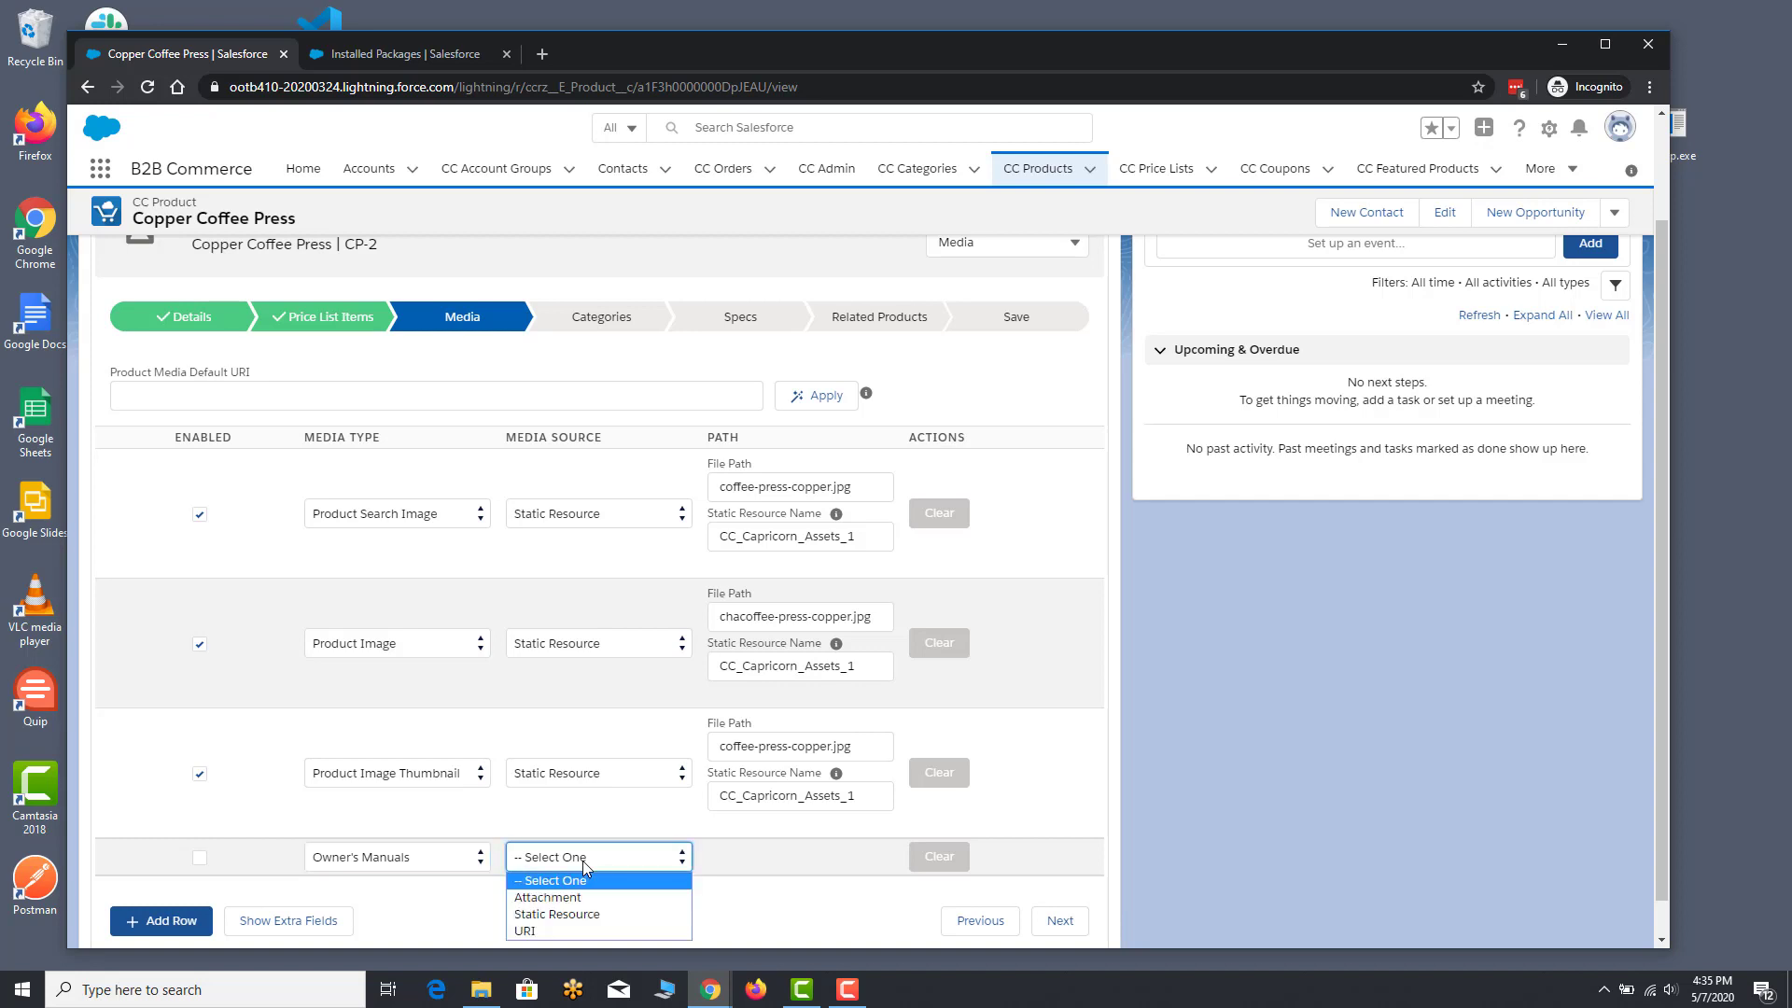
left_click(560, 932)
left_click(760, 870)
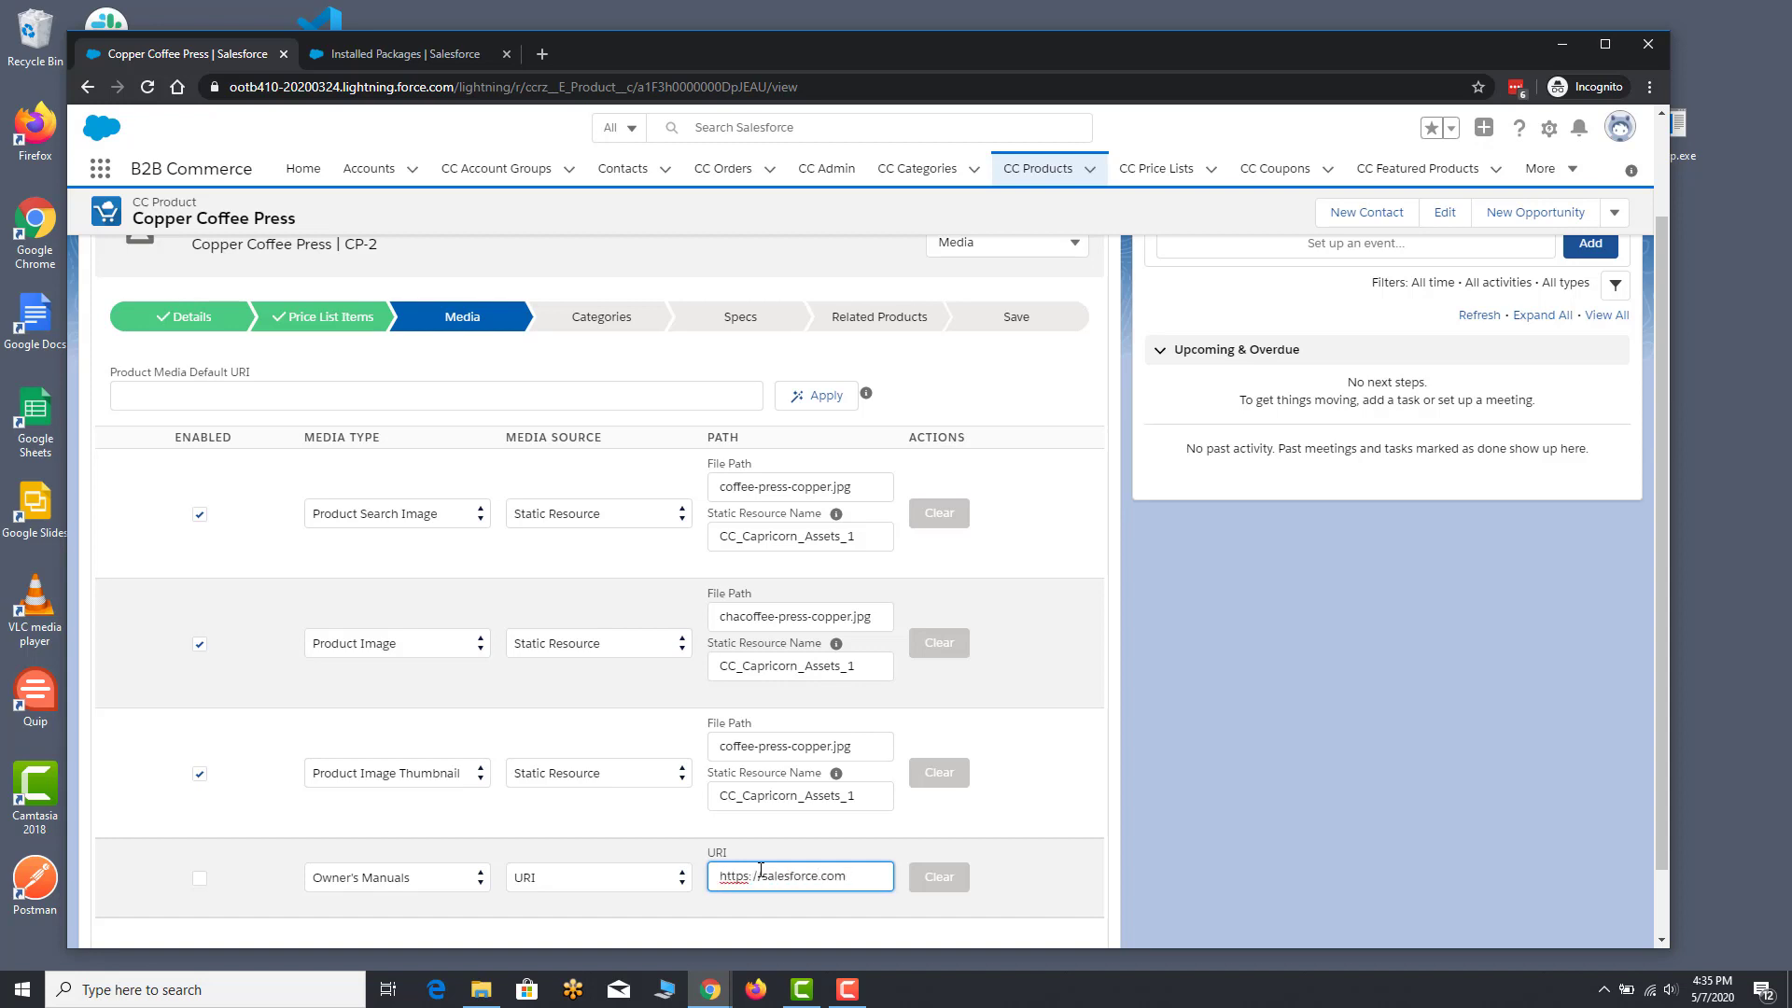
type("/somedoc.te")
key("BackSpace")
type("xt")
left_click(198, 877)
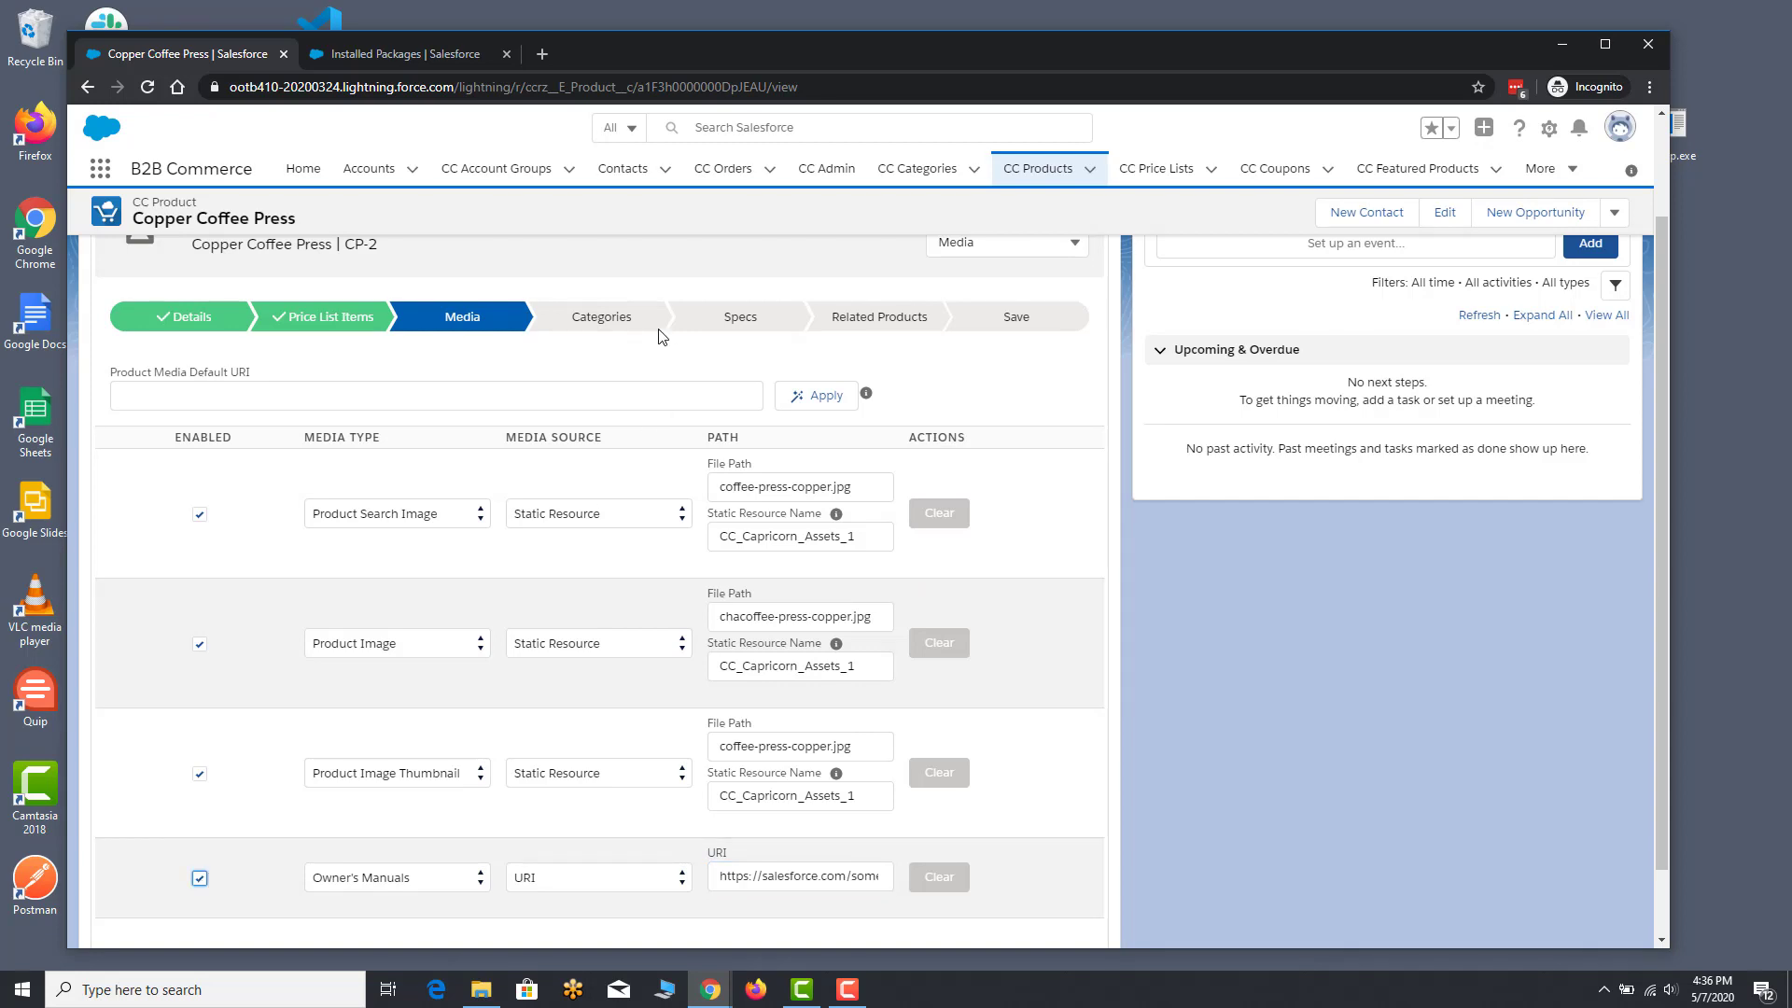
Step: In the wizard's Categories stage, add a row and assign it the Coffee category from the DefaultStore storefront
left_click(628, 327)
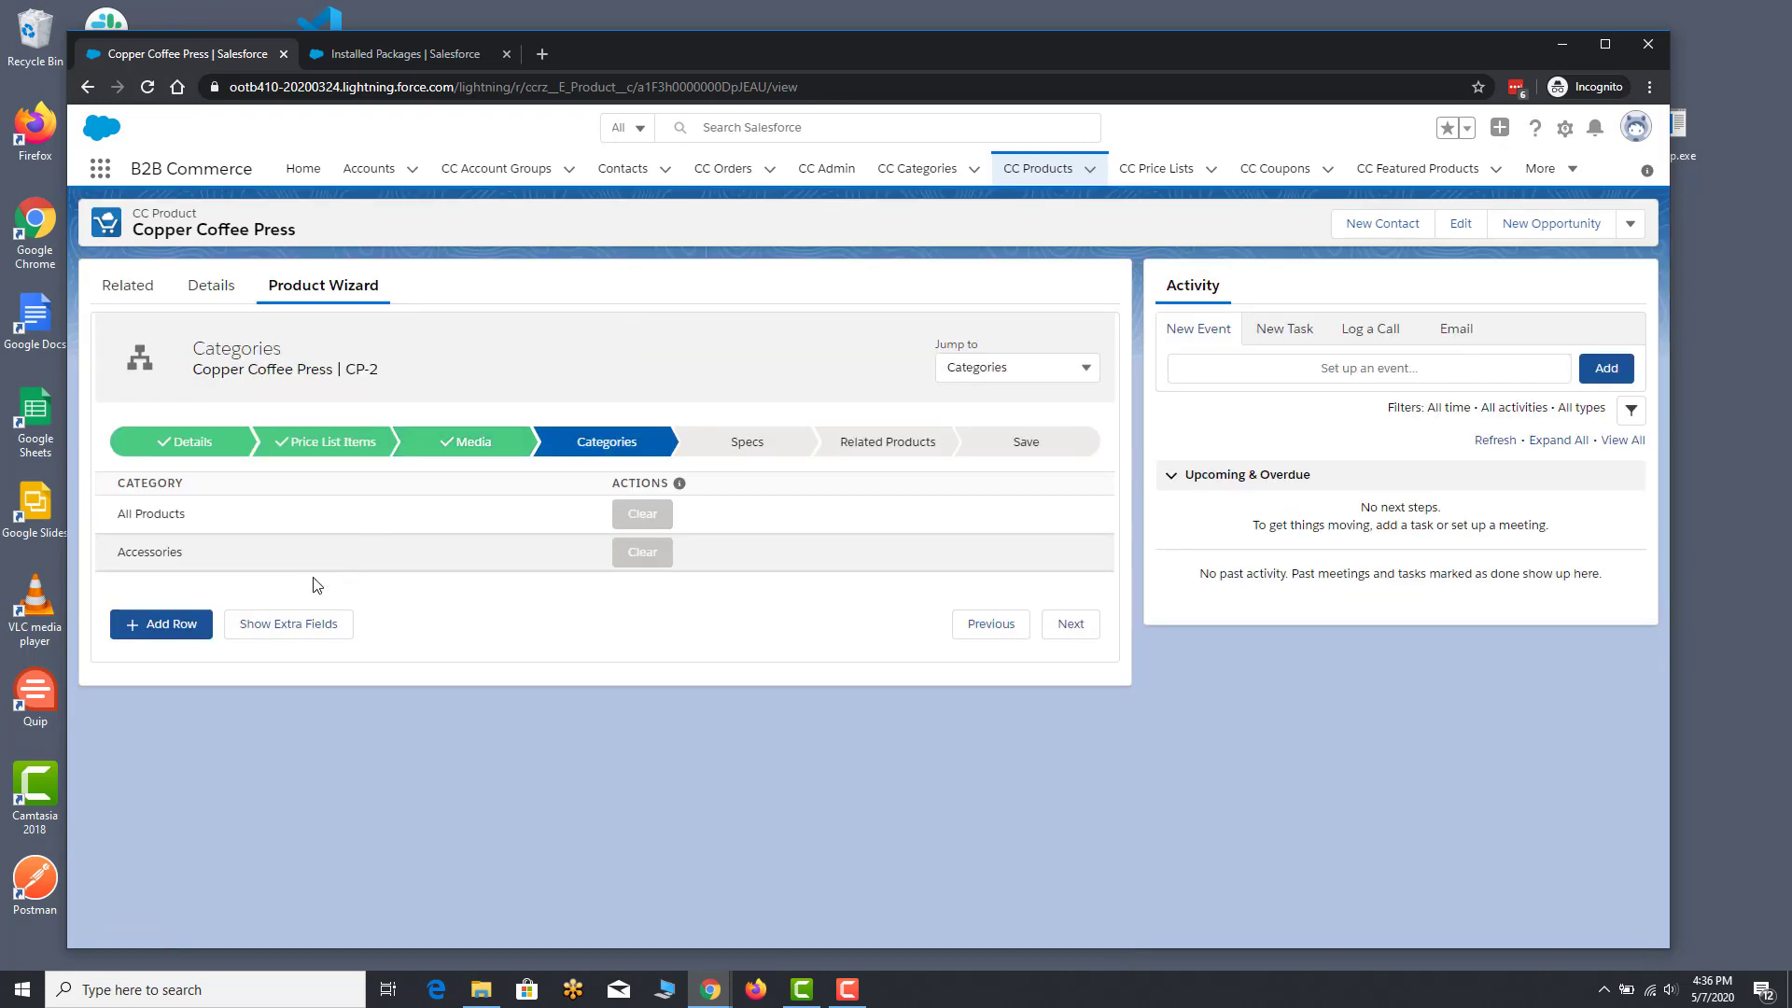
left_click(157, 633)
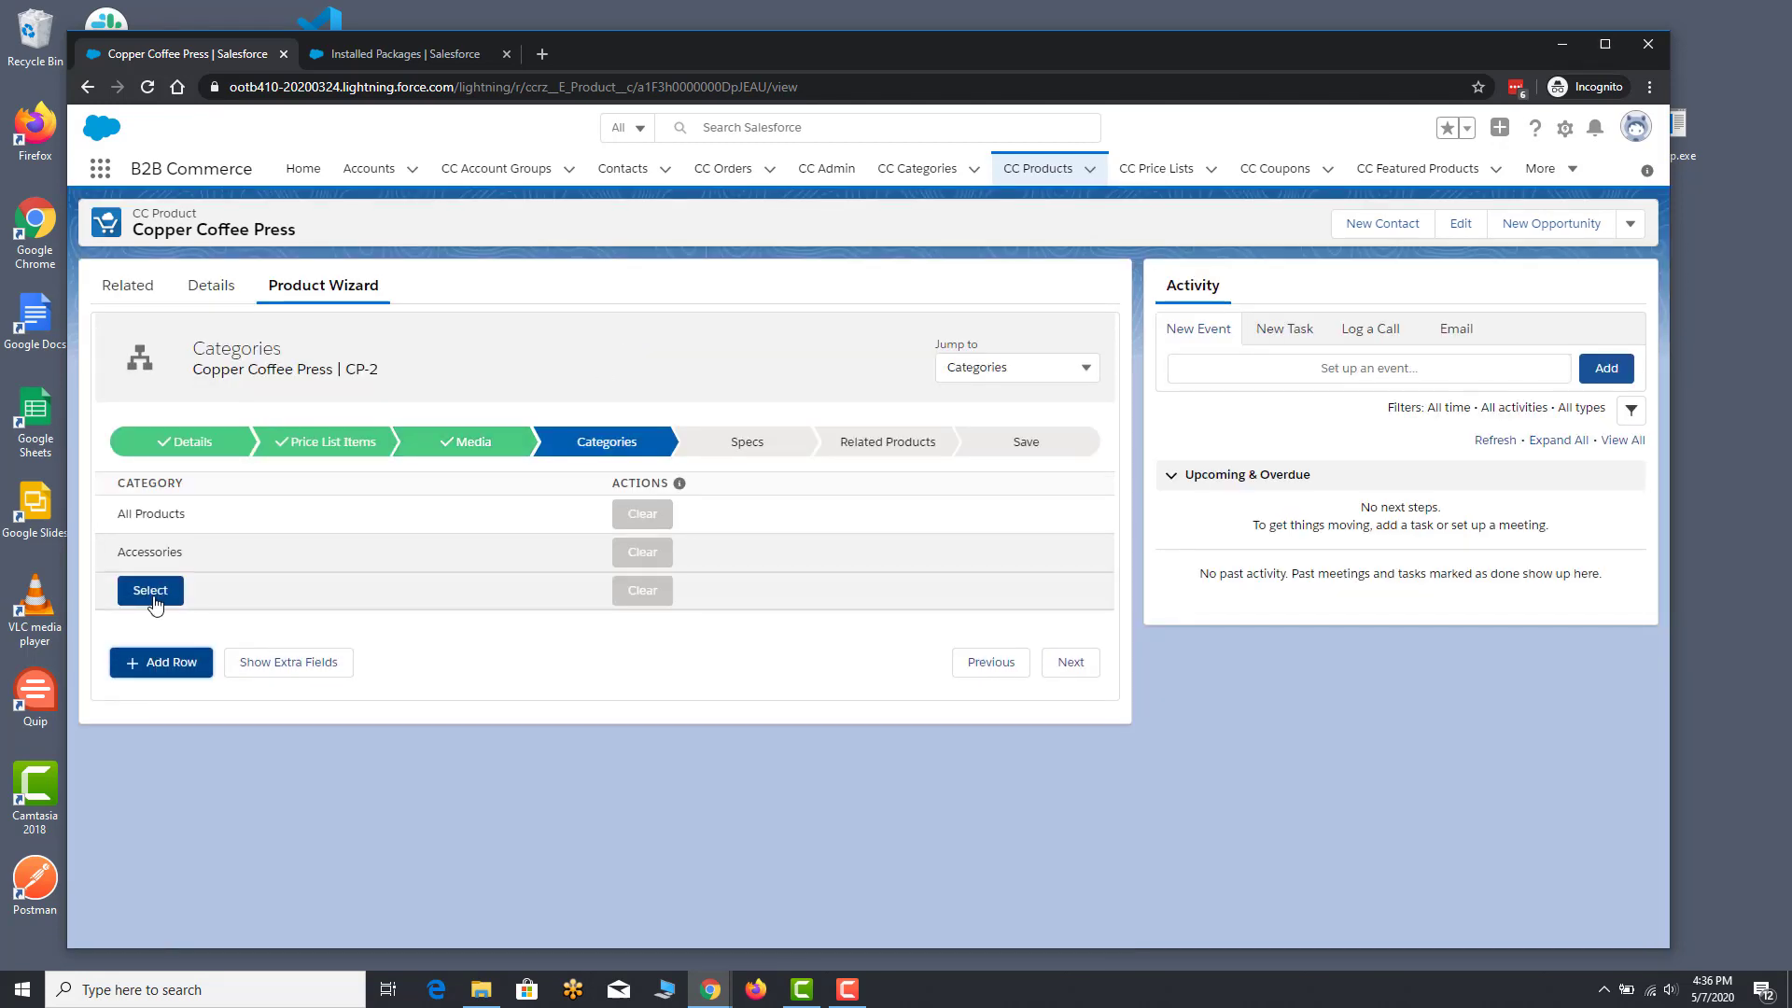
left_click(150, 598)
left_click(467, 674)
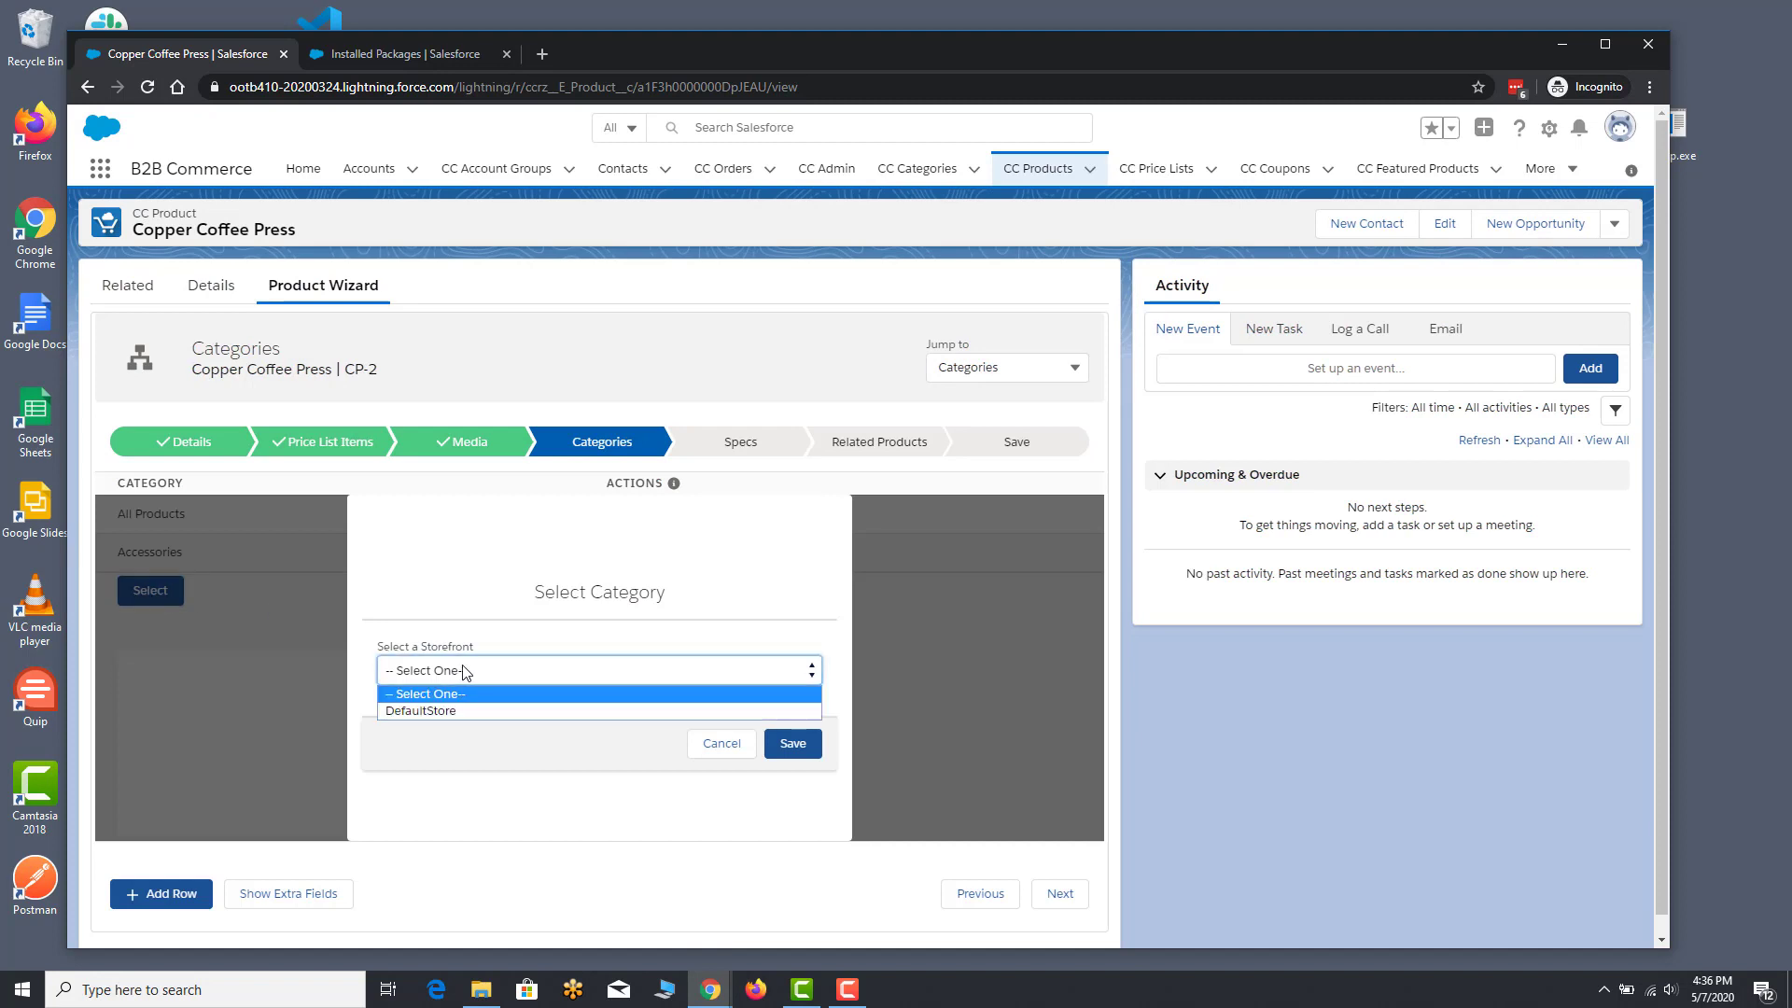
left_click(446, 711)
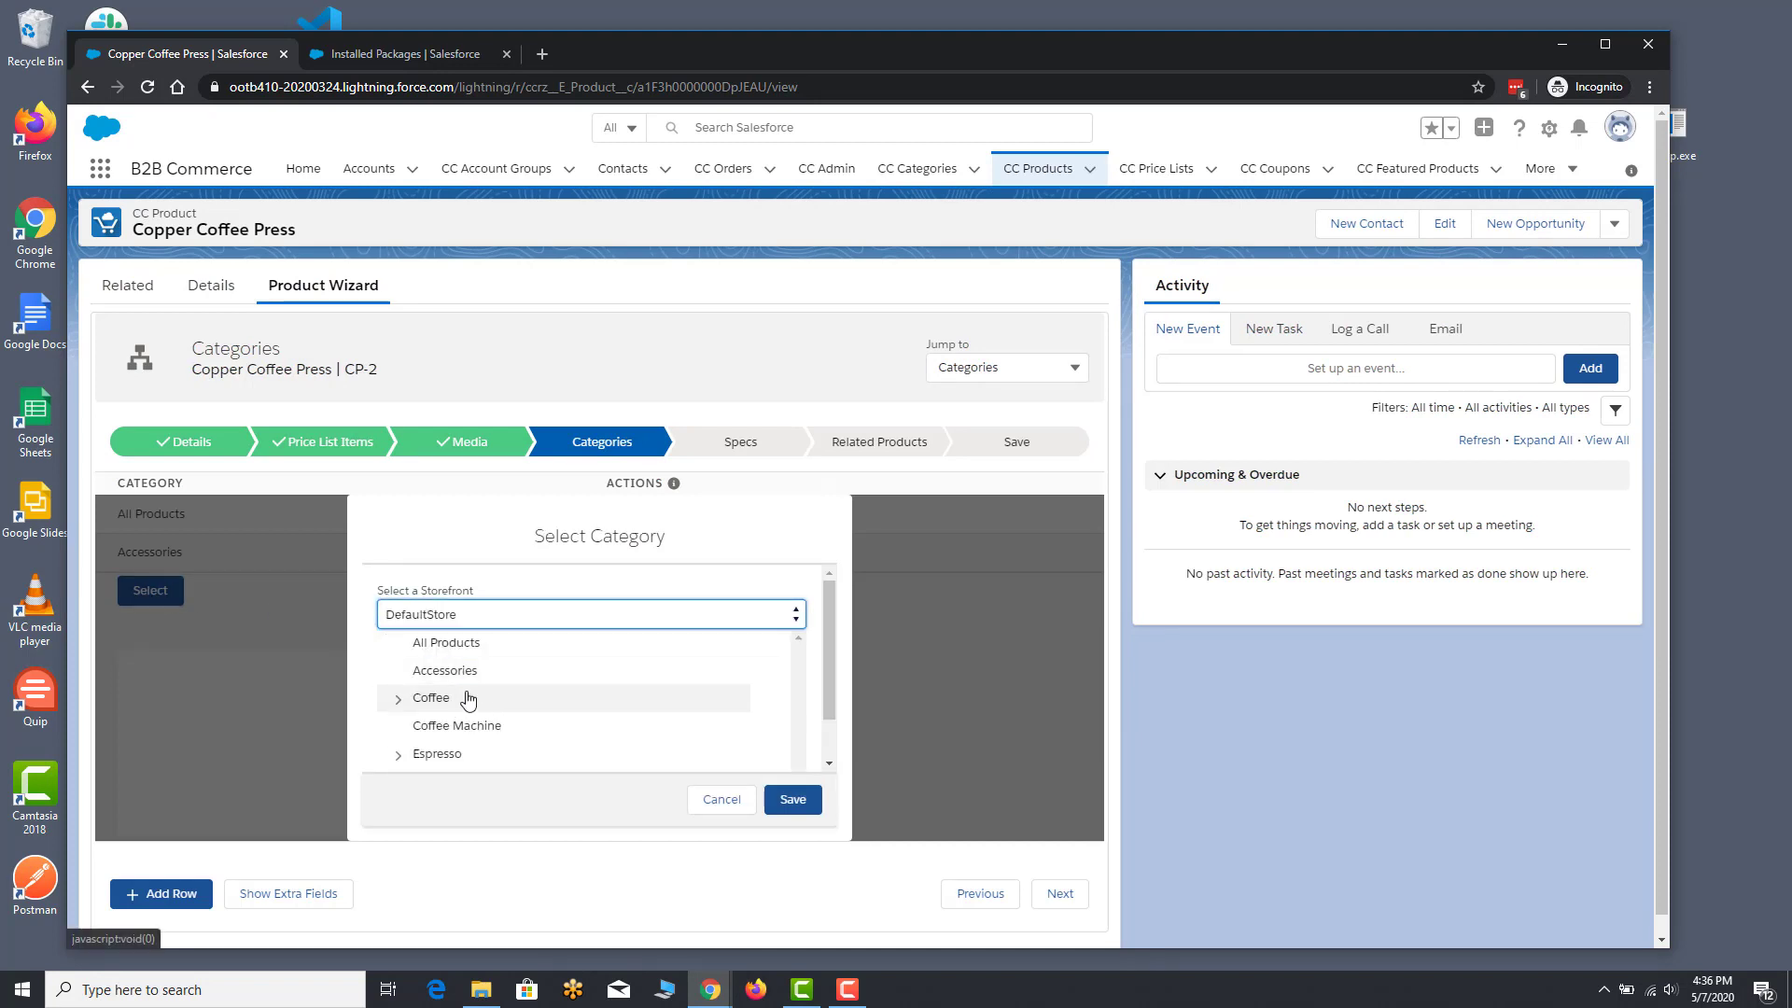
left_click(473, 698)
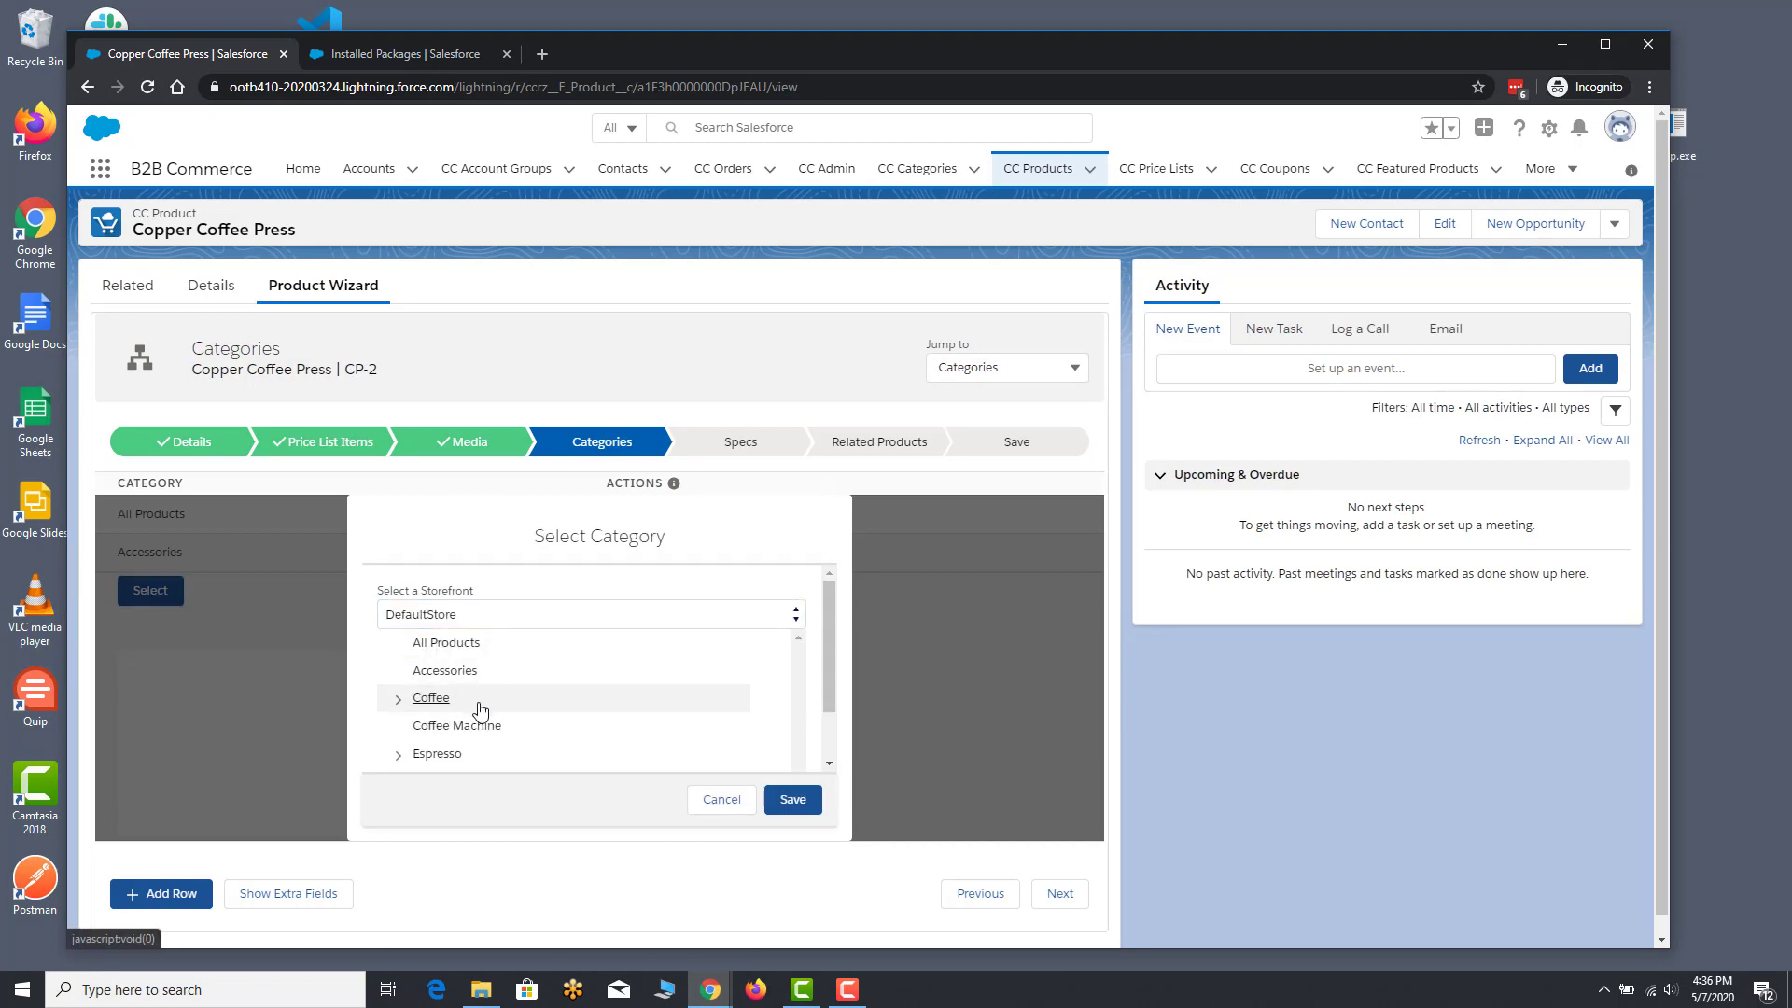
left_click(793, 799)
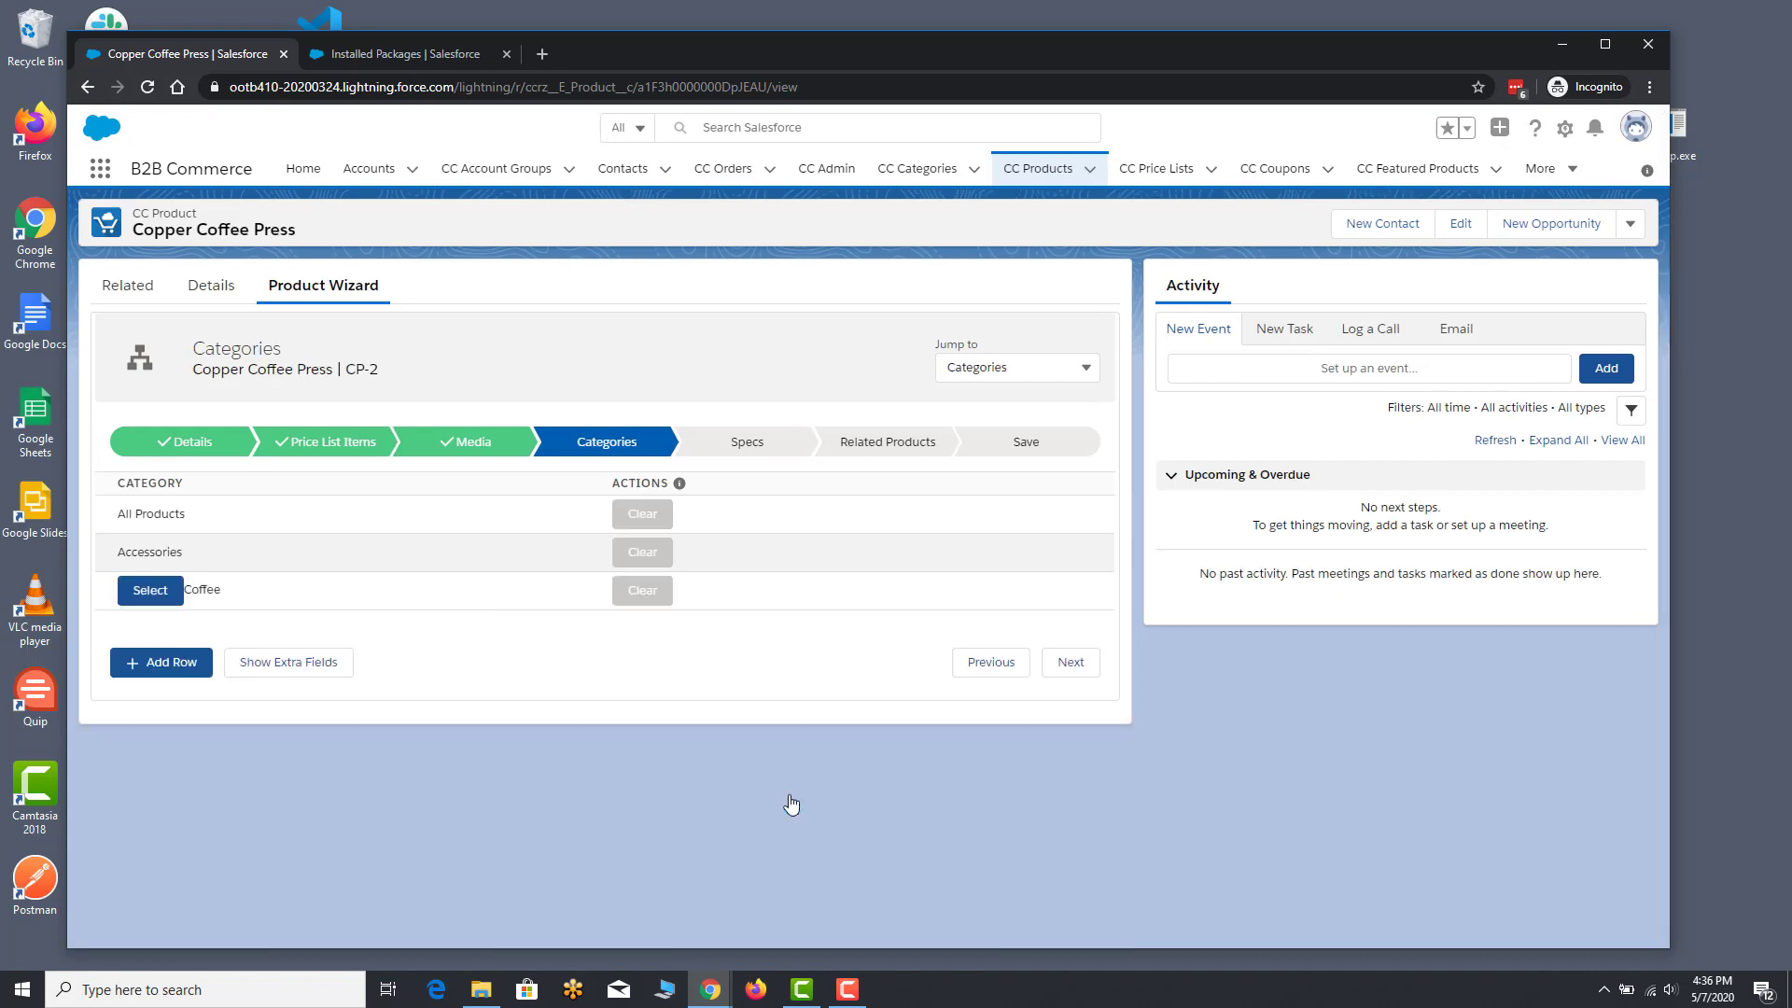
Step: In the wizard's Specs stage, add a Decaf spec row with the value N/A
left_click(747, 444)
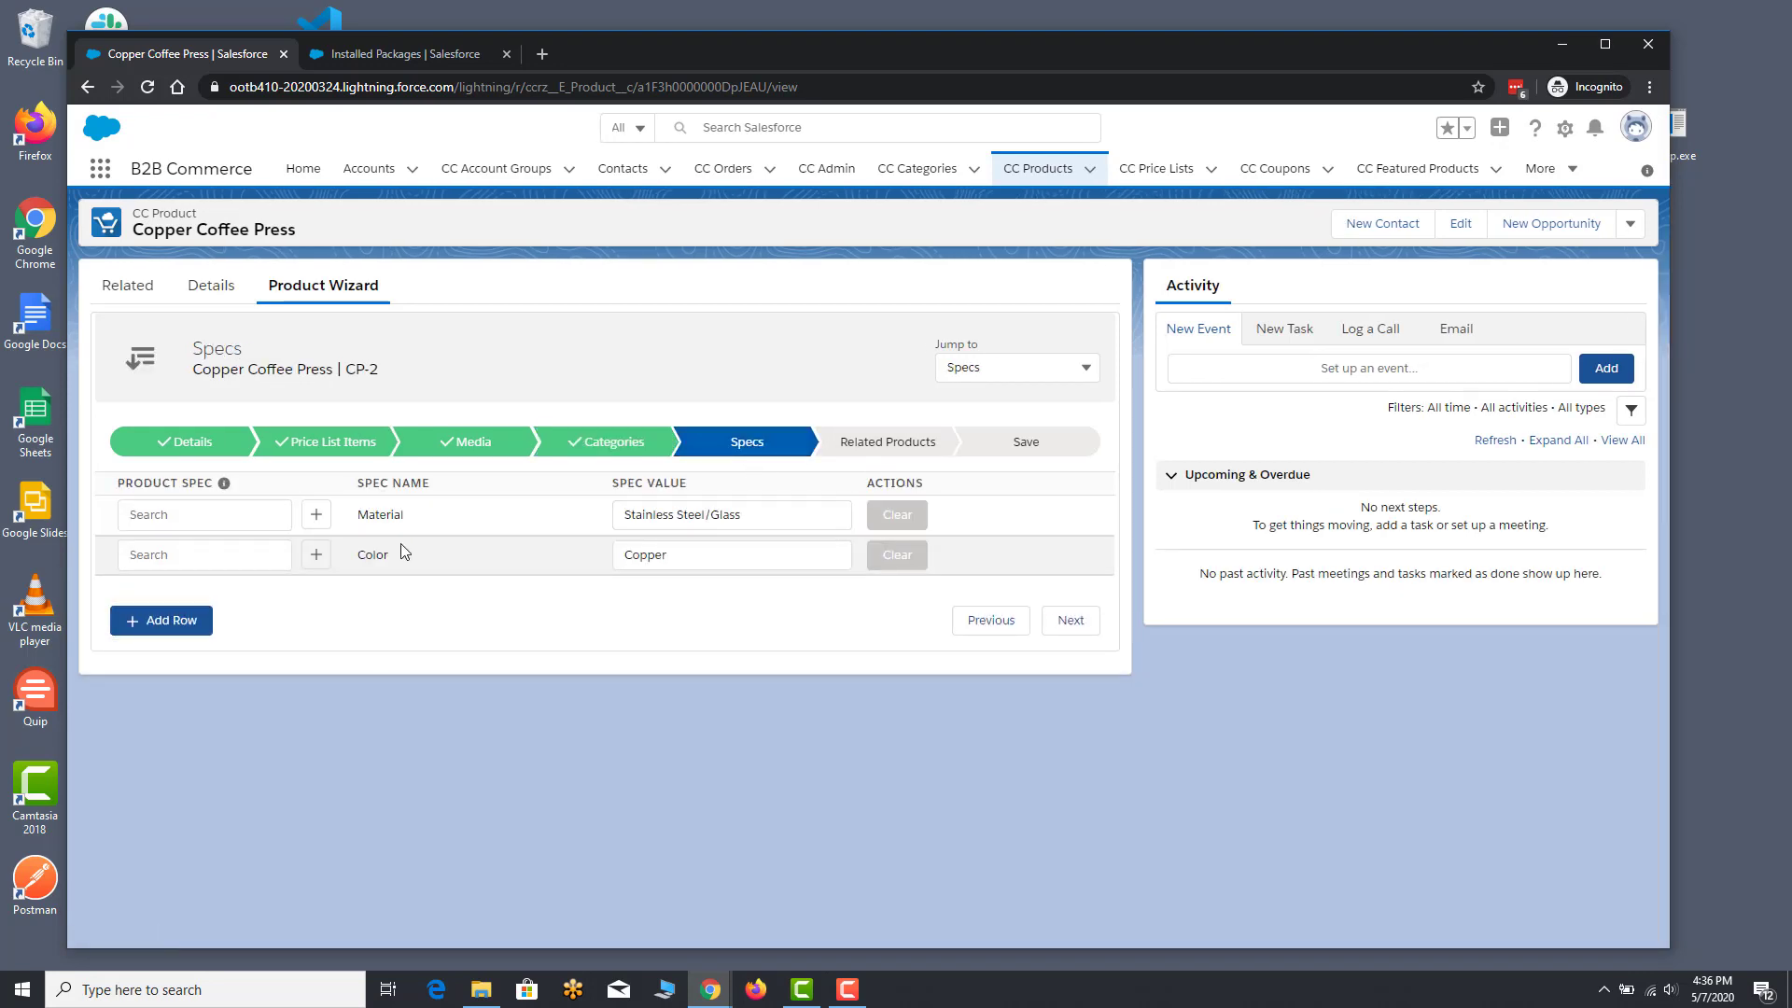
left_click(175, 620)
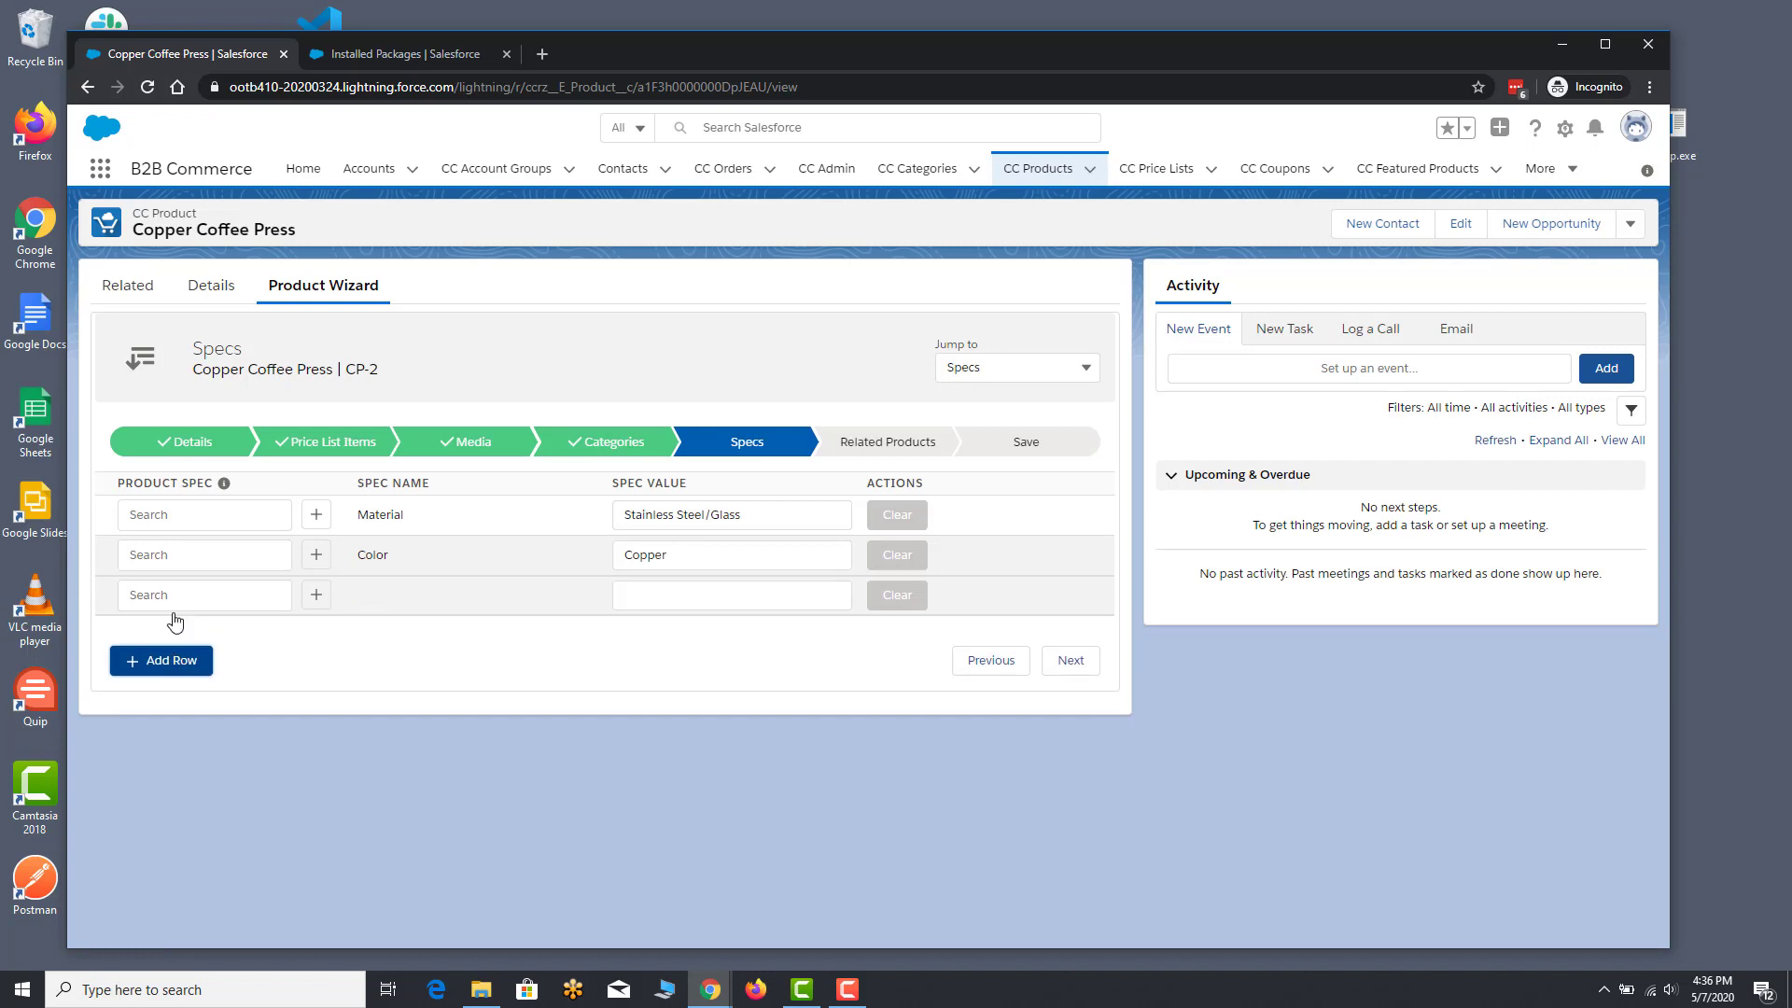
left_click(230, 591)
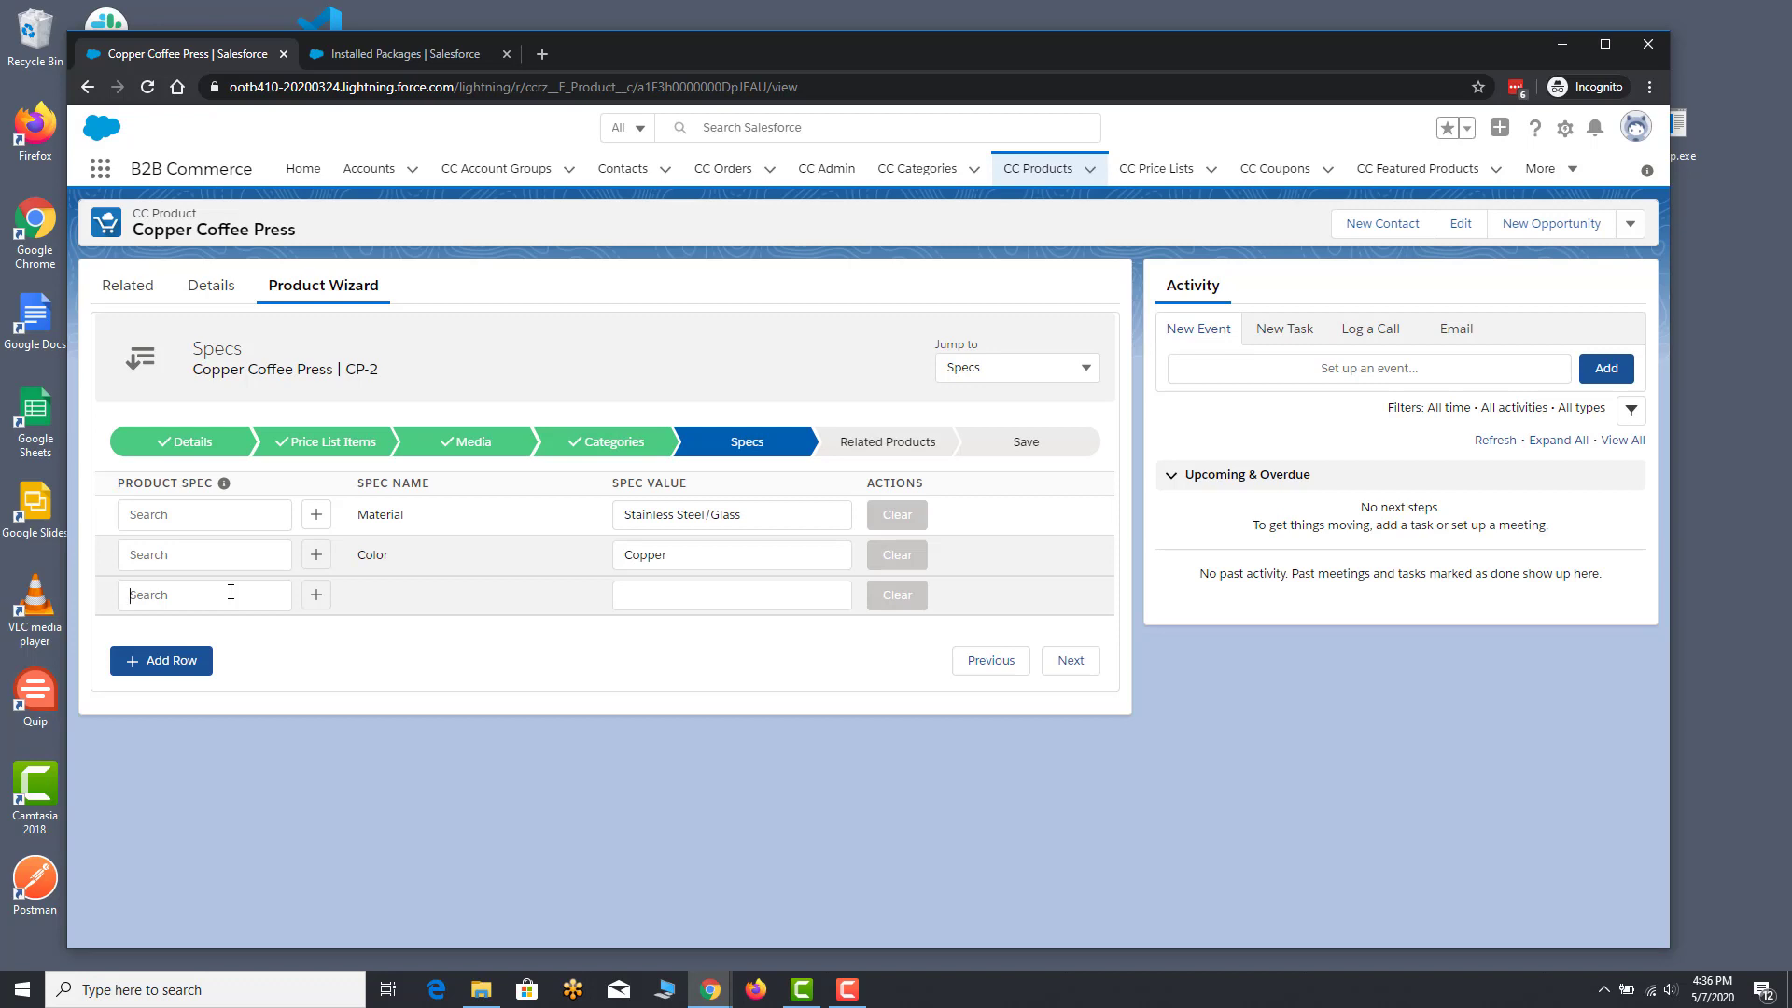
left_click(230, 592)
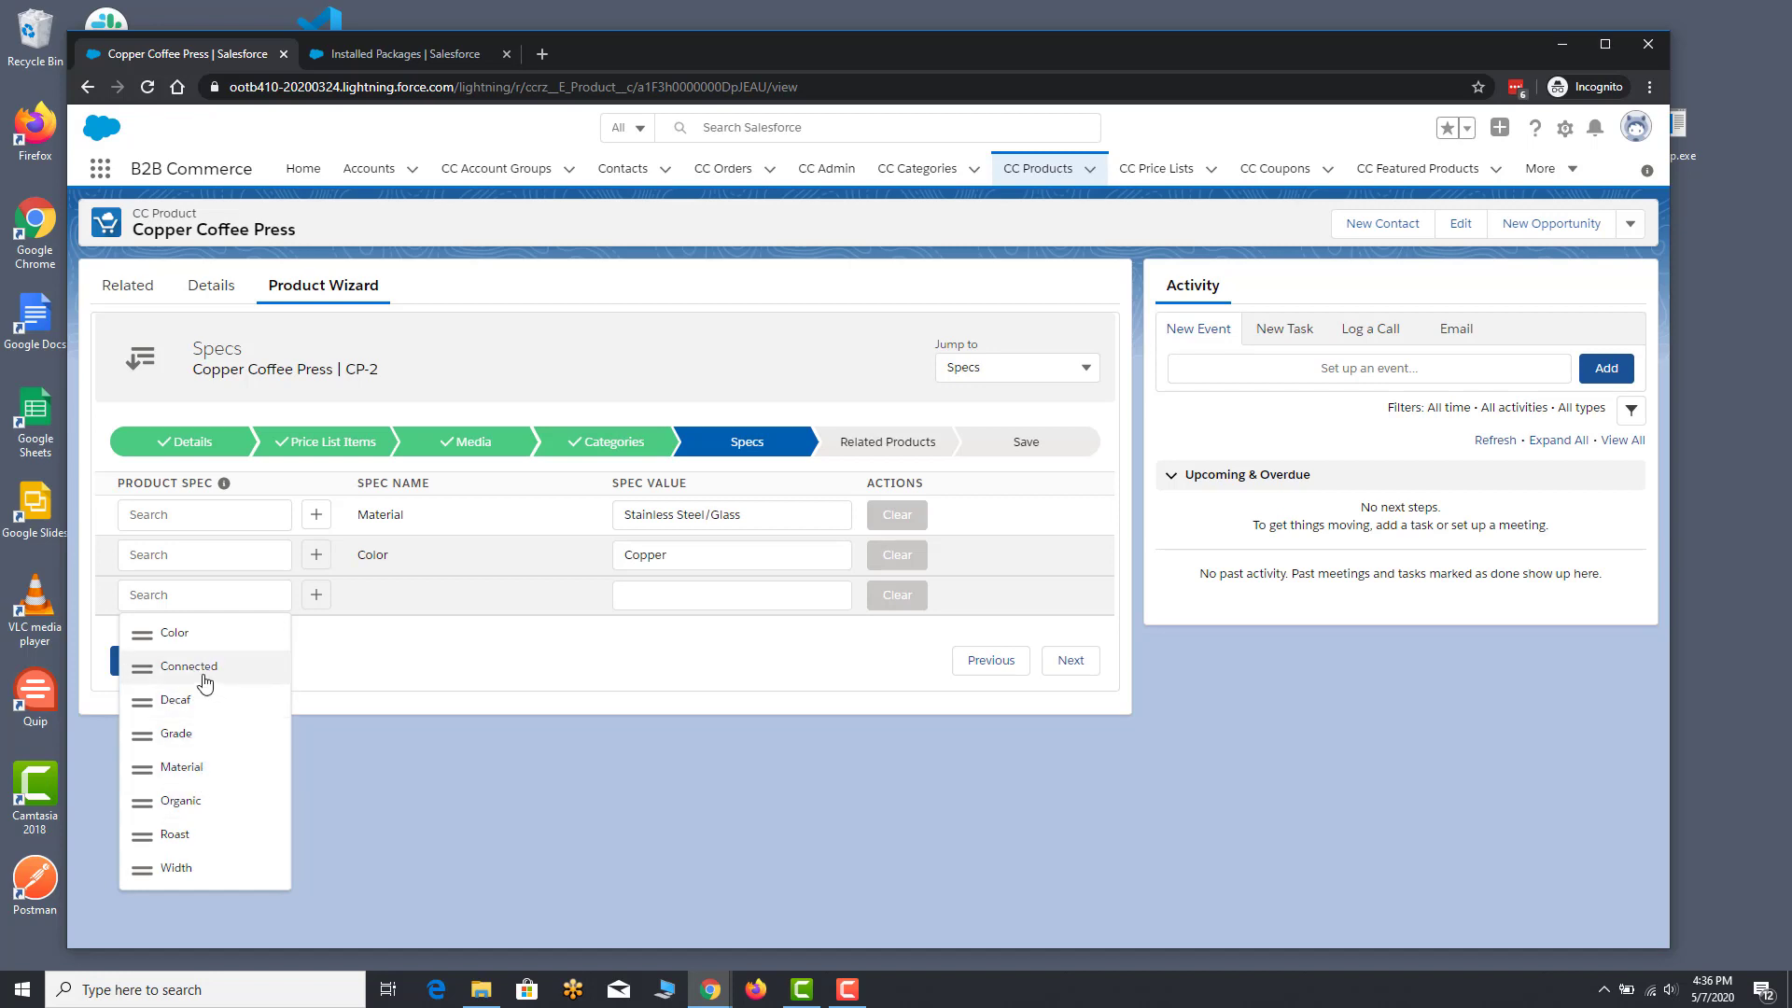
left_click(188, 712)
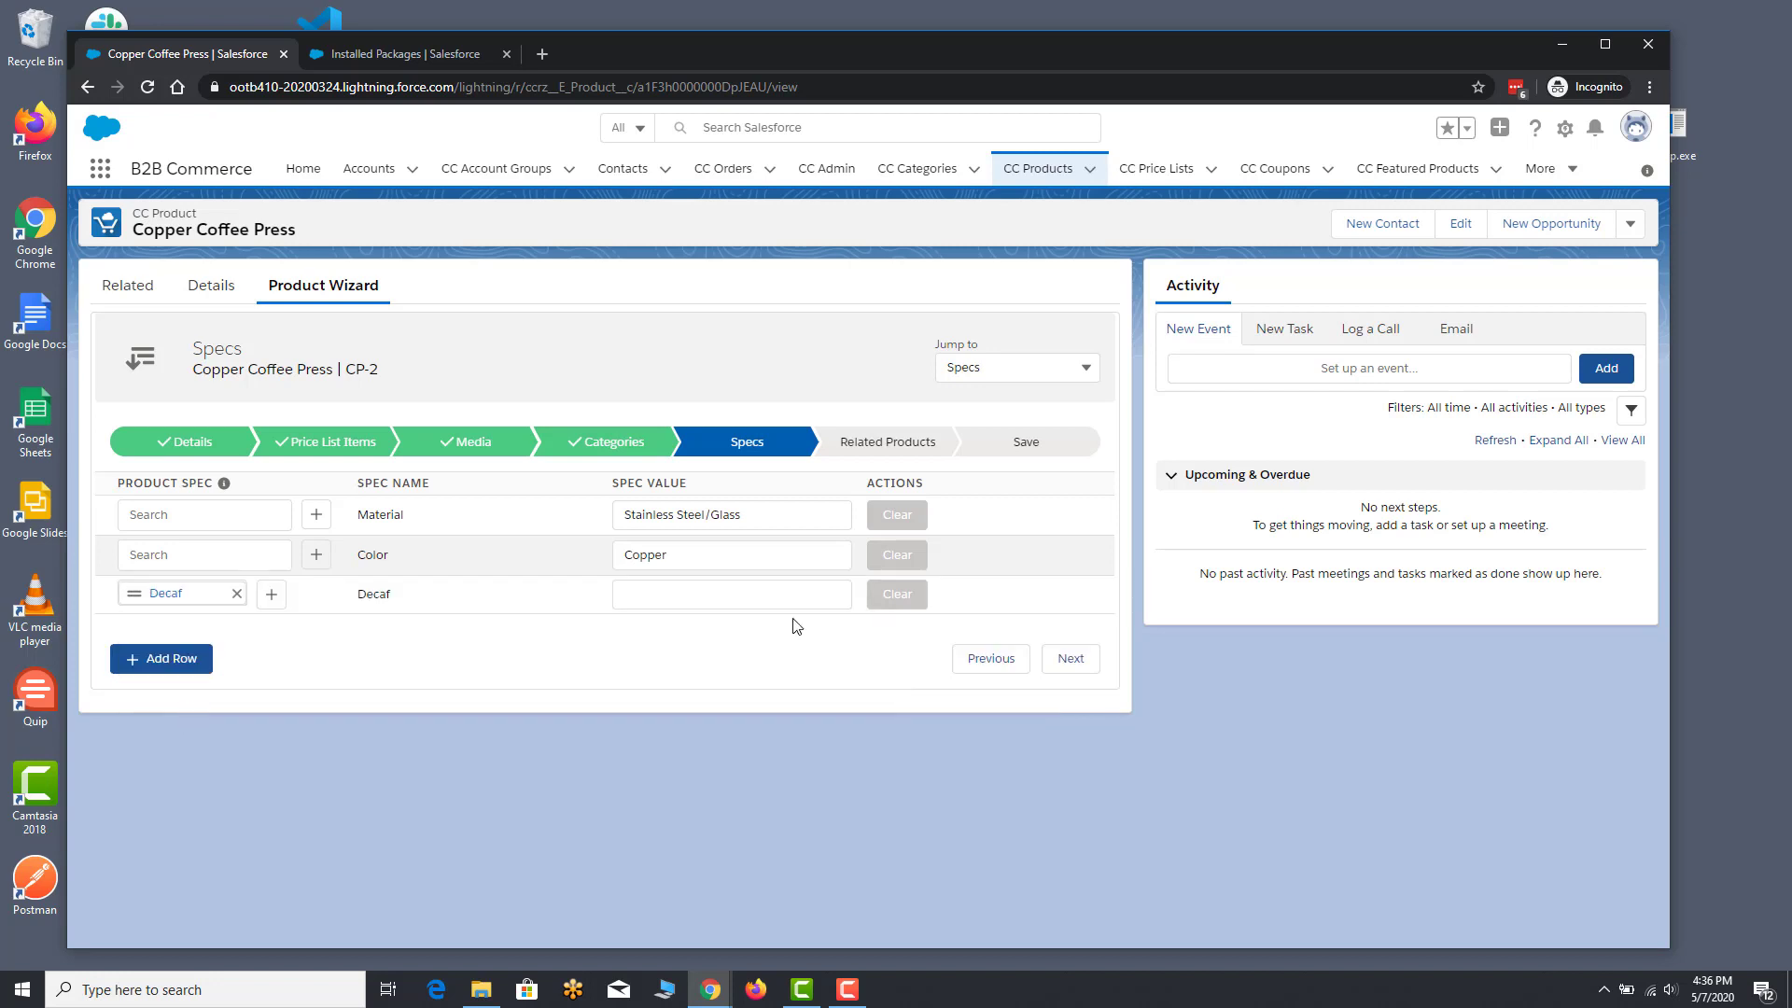
left_click(752, 600)
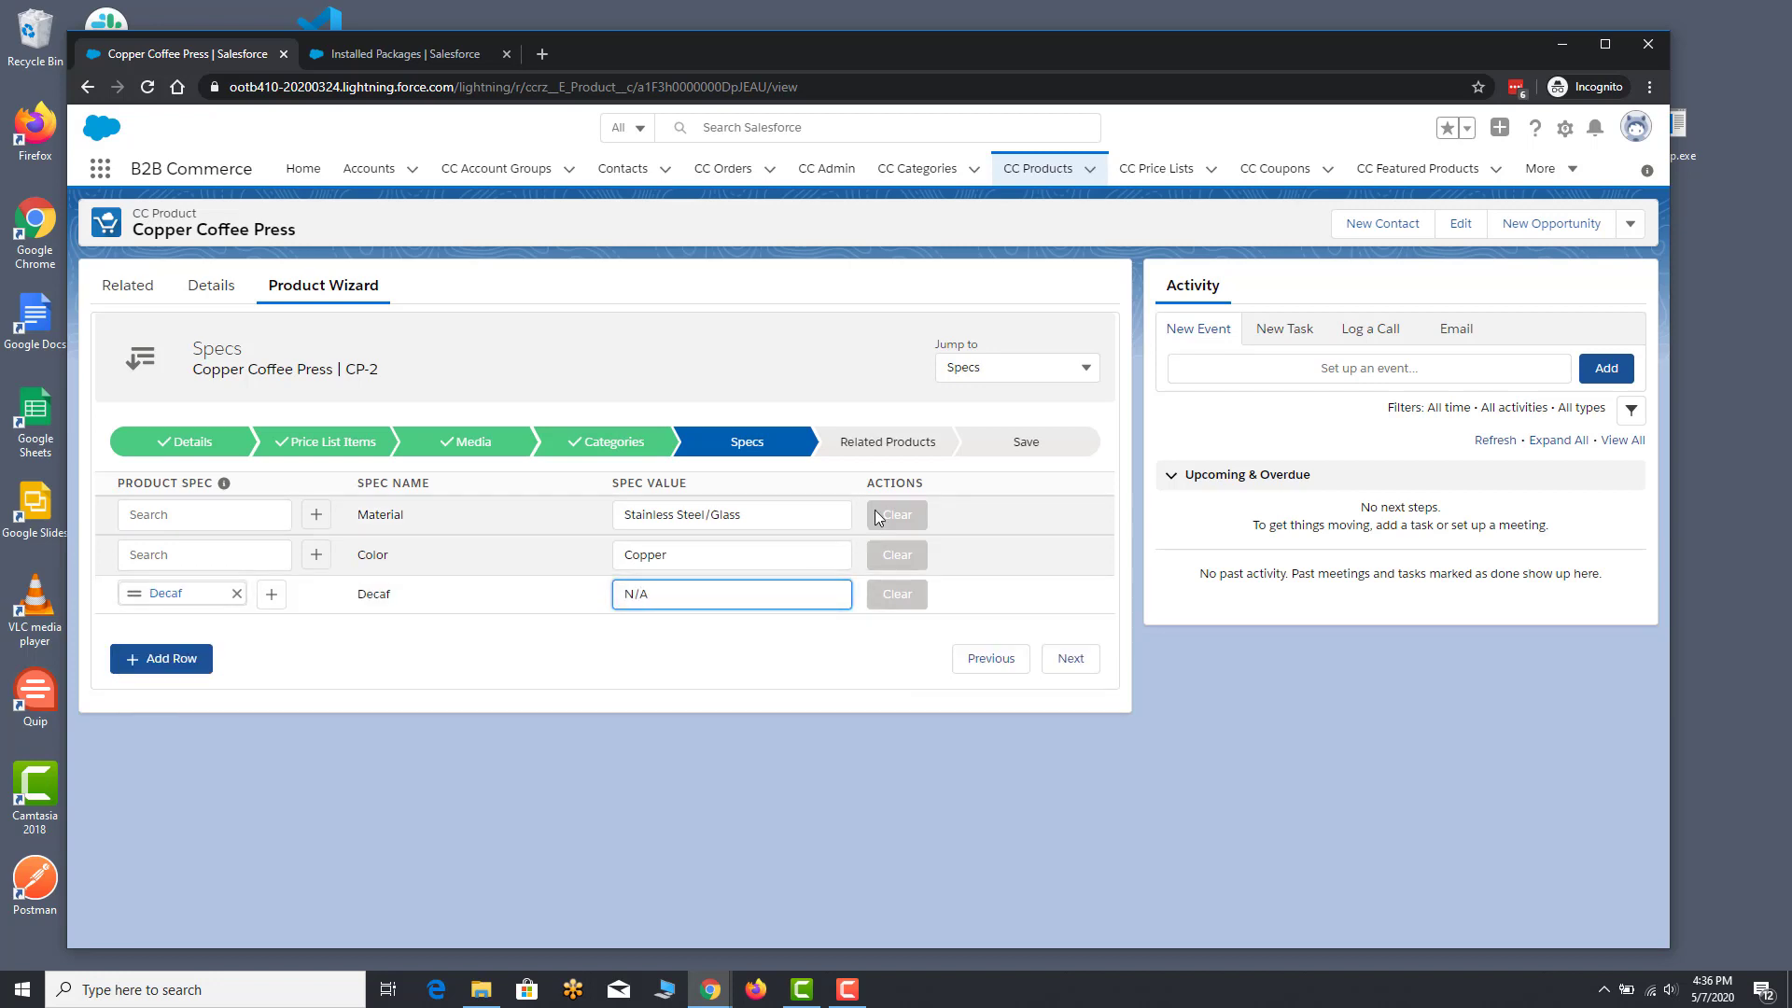
Step: In the wizard's Related Products stage, set the first row to an enabled UpSell for CF-1 Coffee Filters
left_click(891, 442)
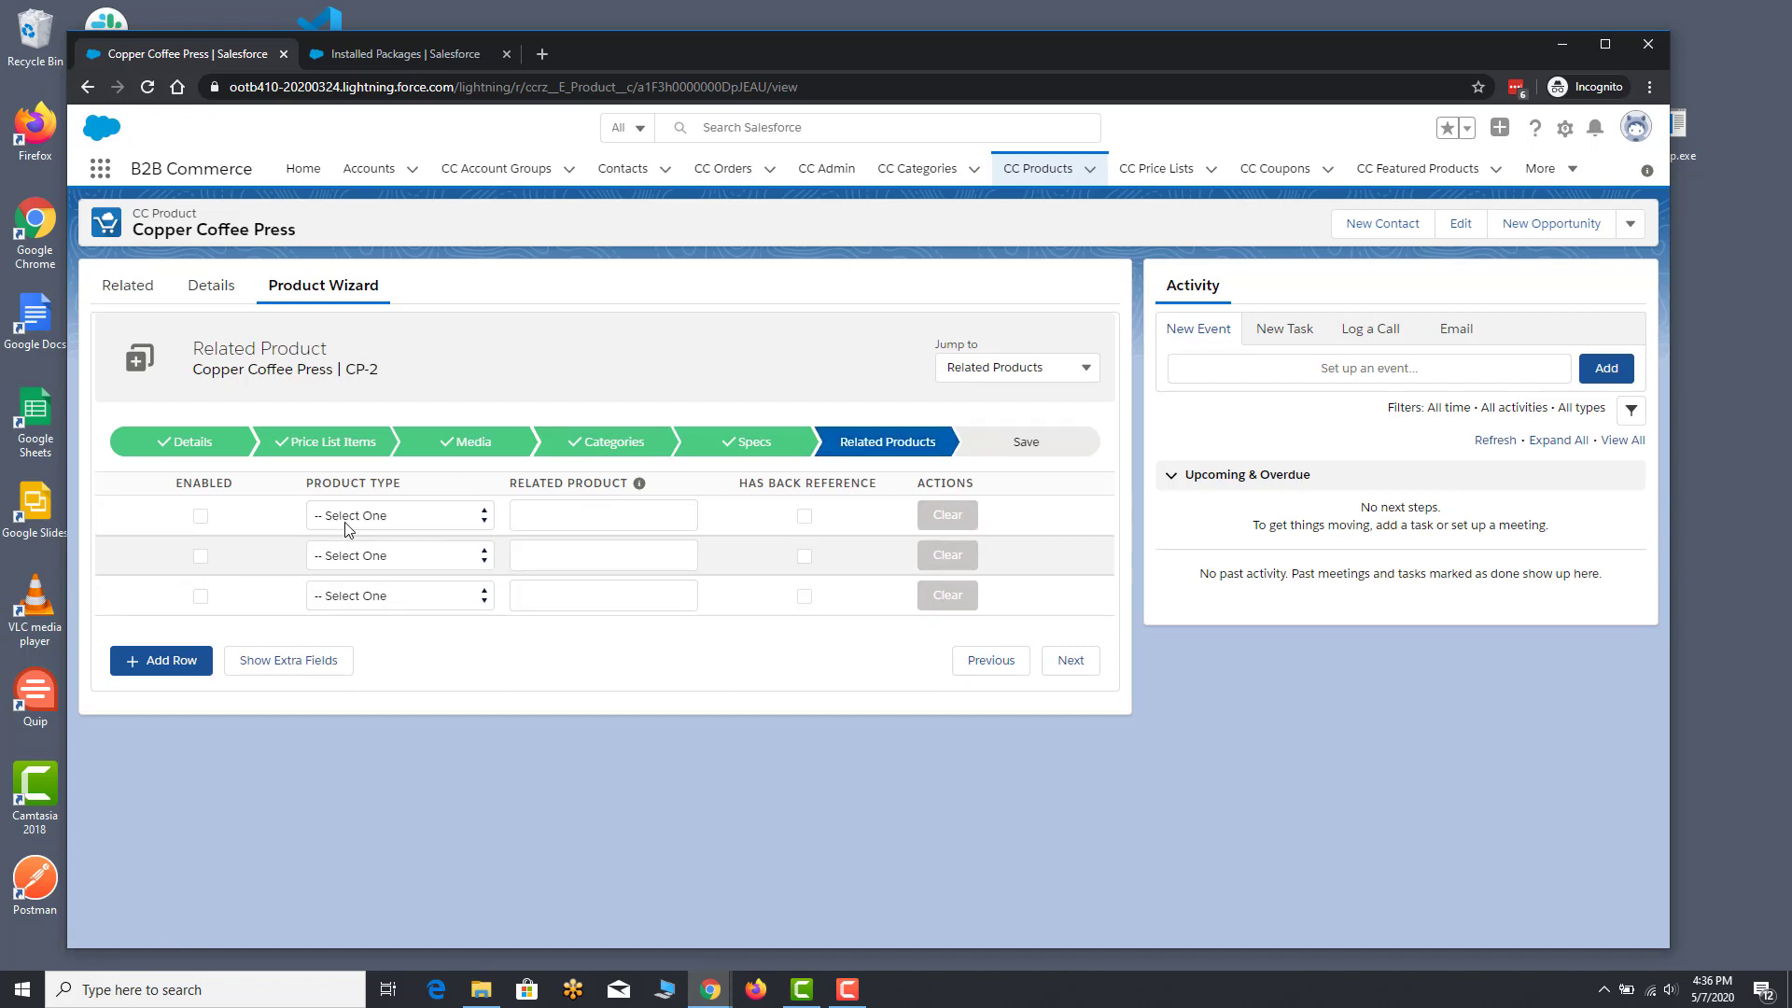
left_click(462, 518)
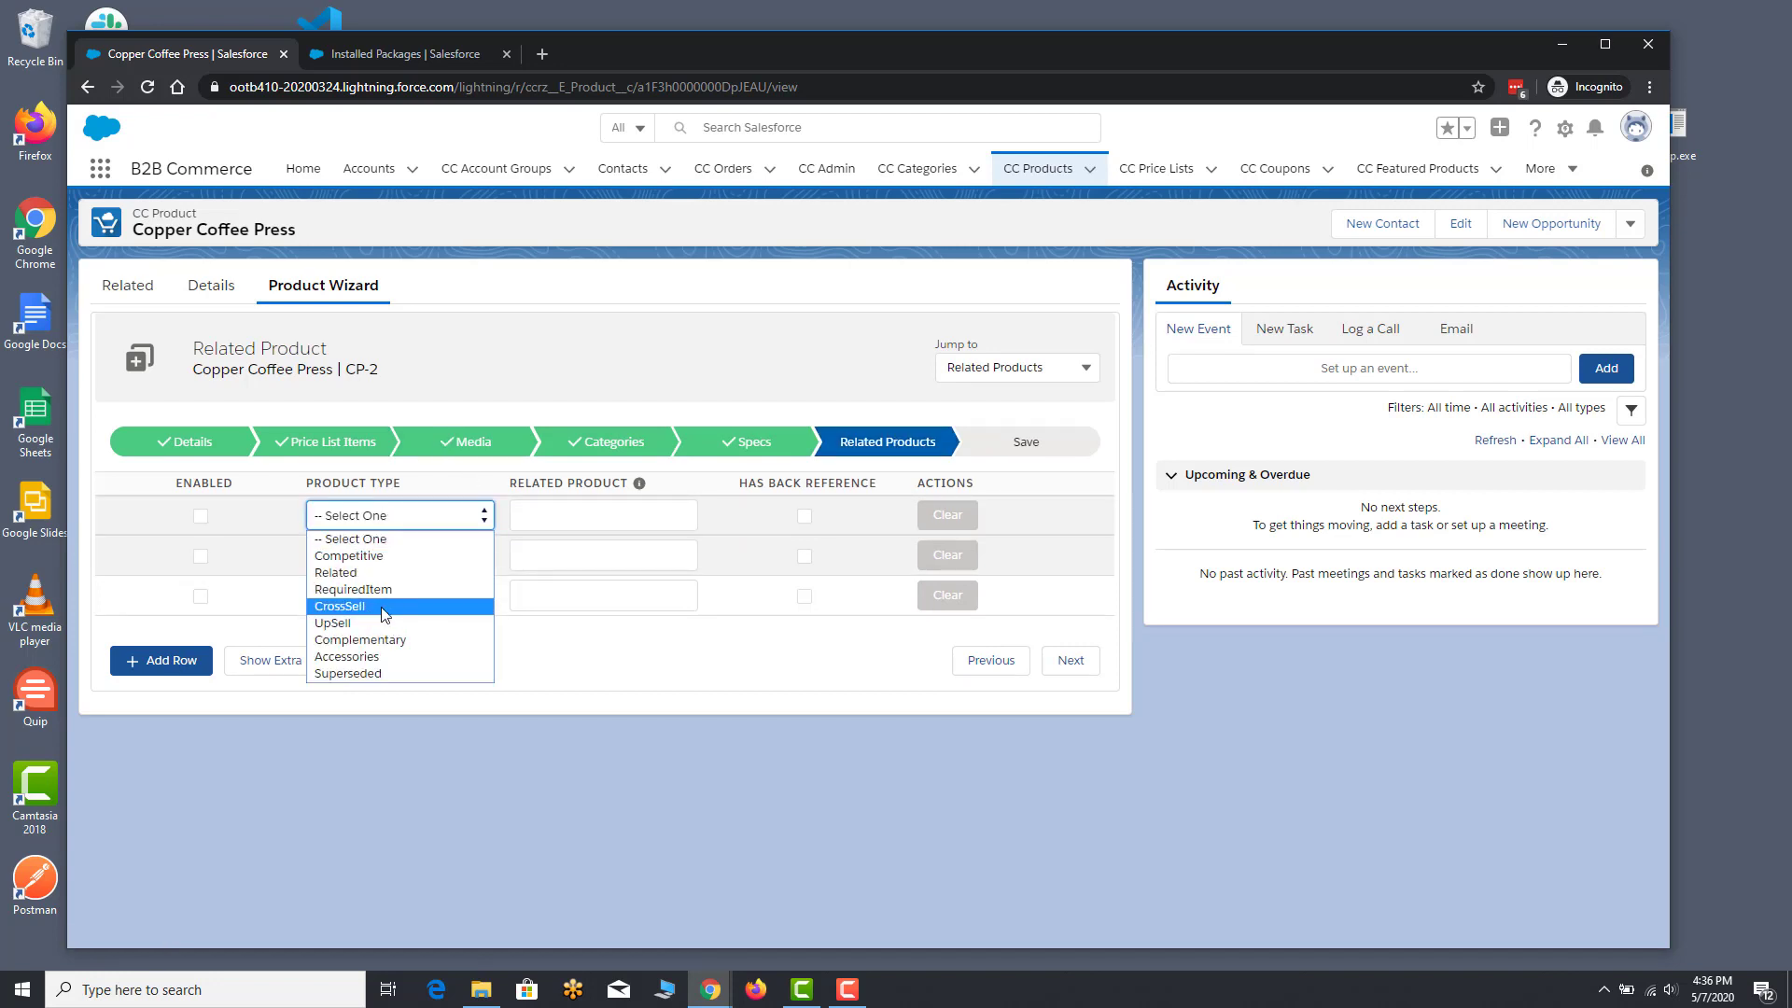
left_click(384, 608)
left_click(421, 519)
left_click(367, 622)
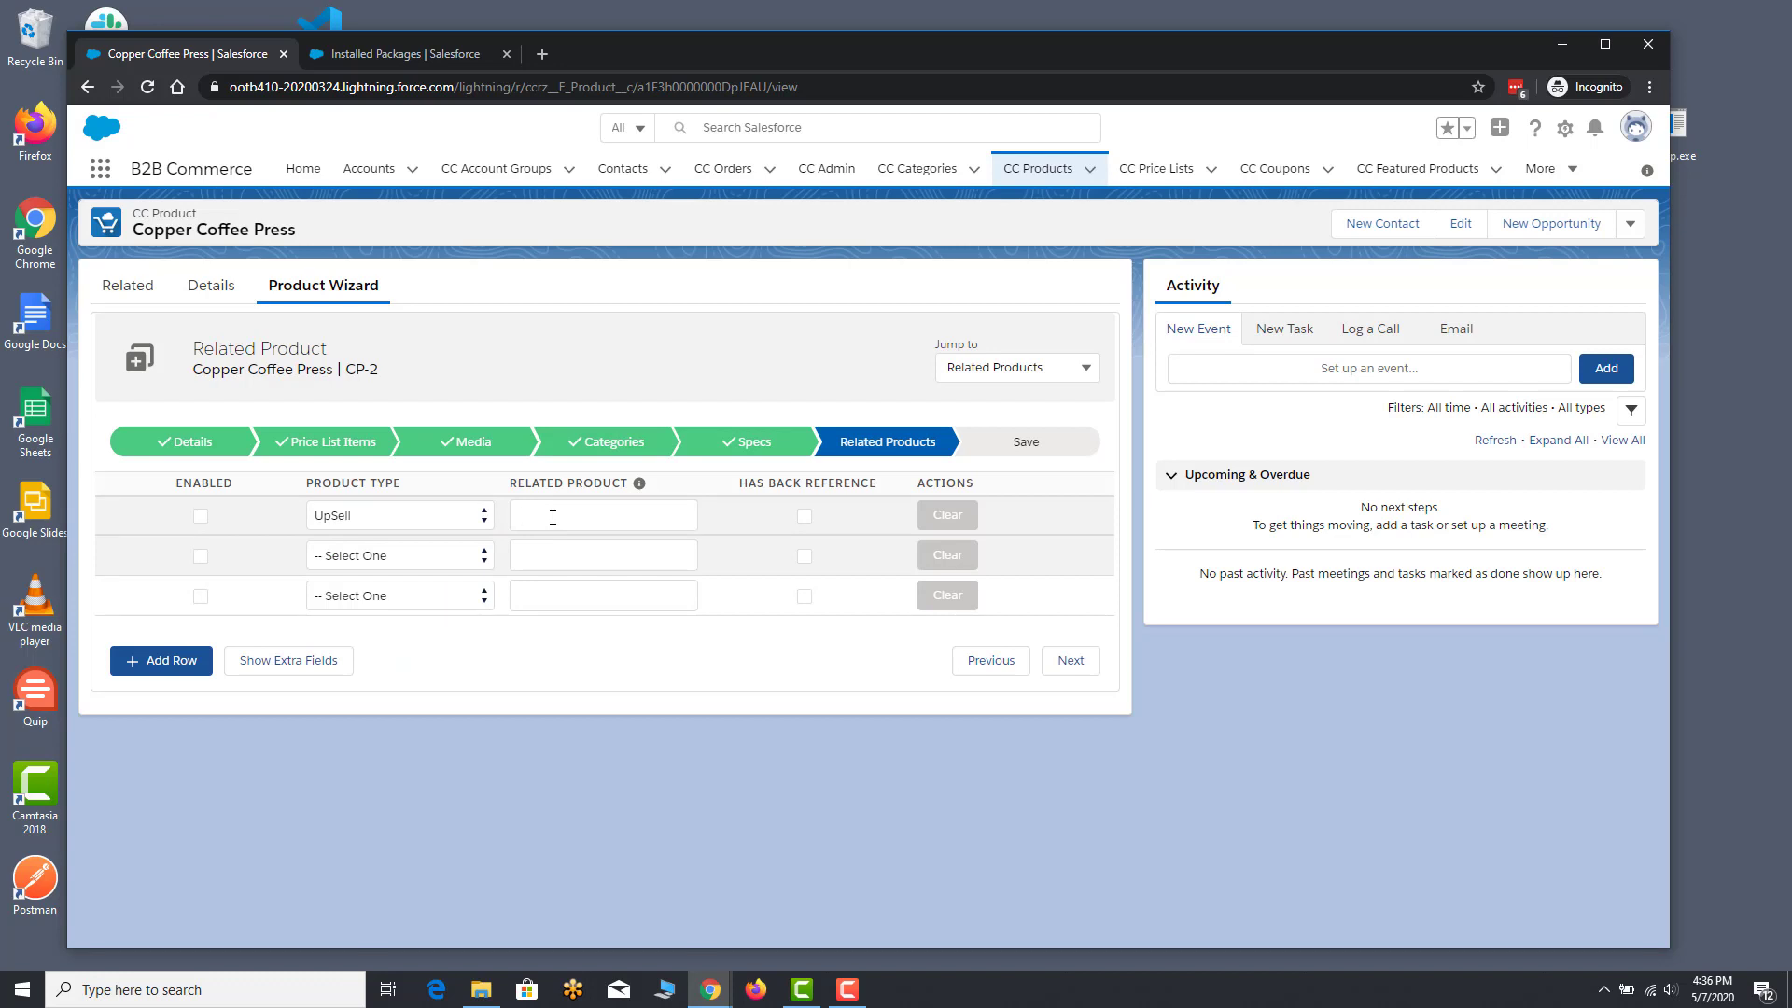
left_click(552, 517)
type("coffee")
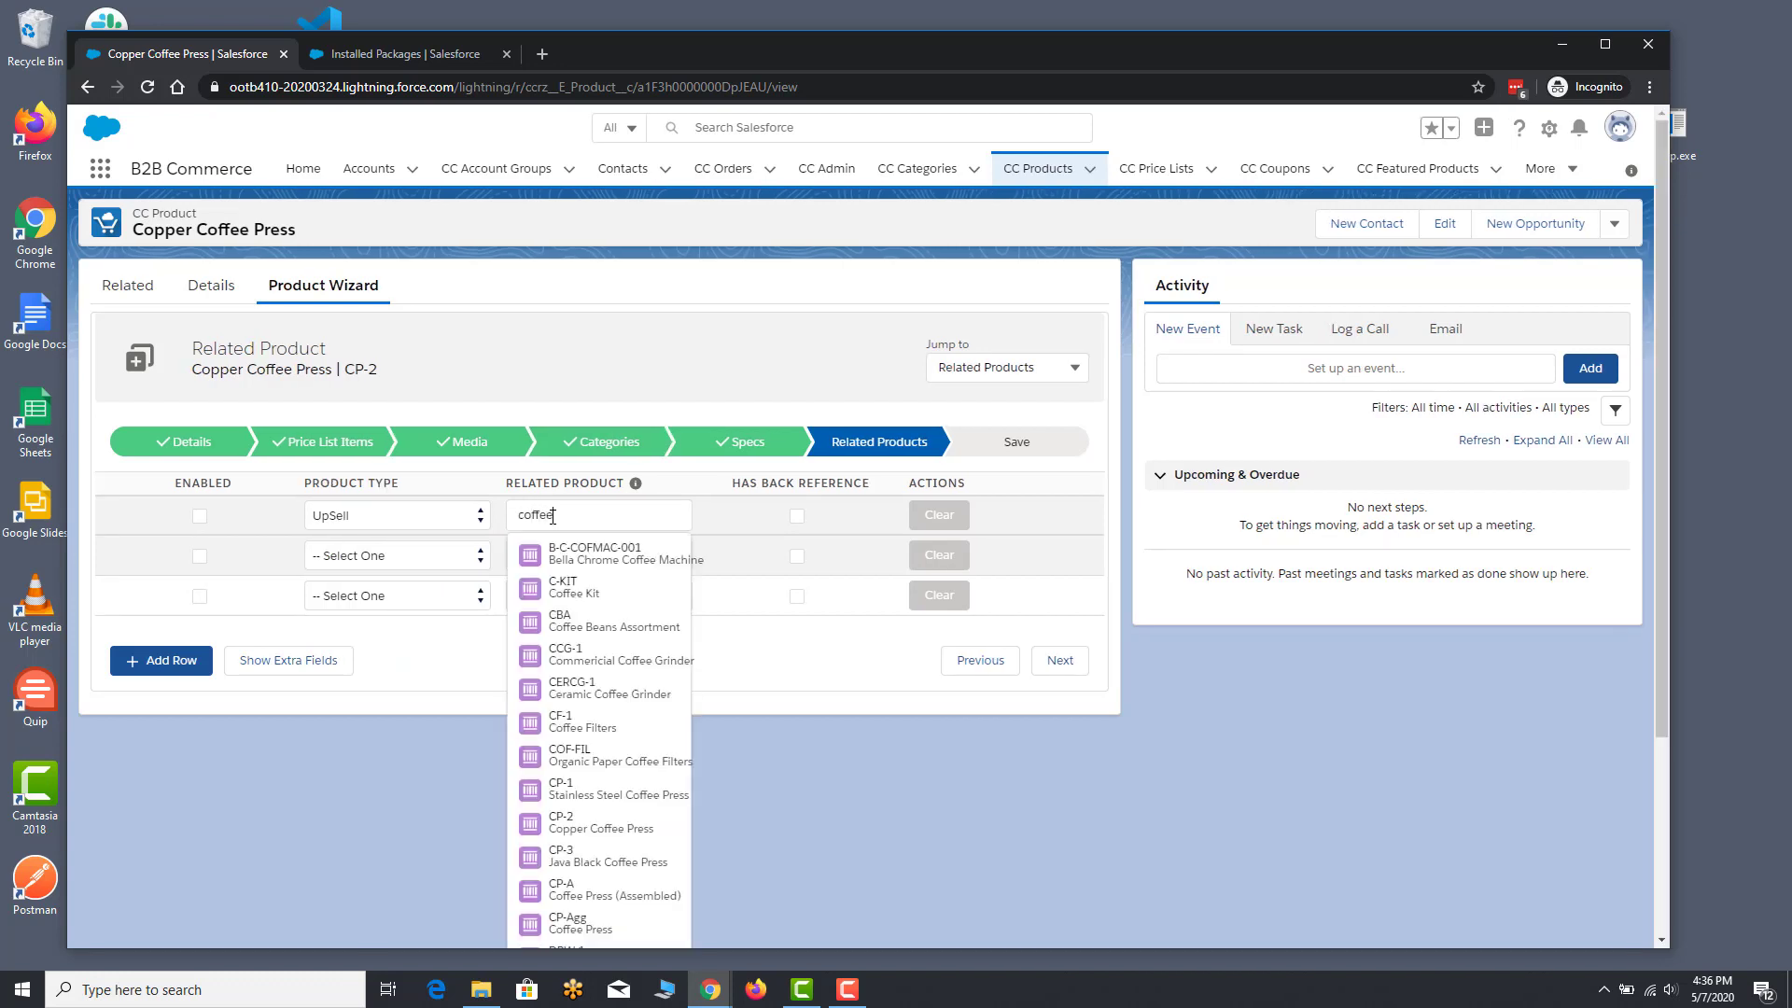
left_click(612, 726)
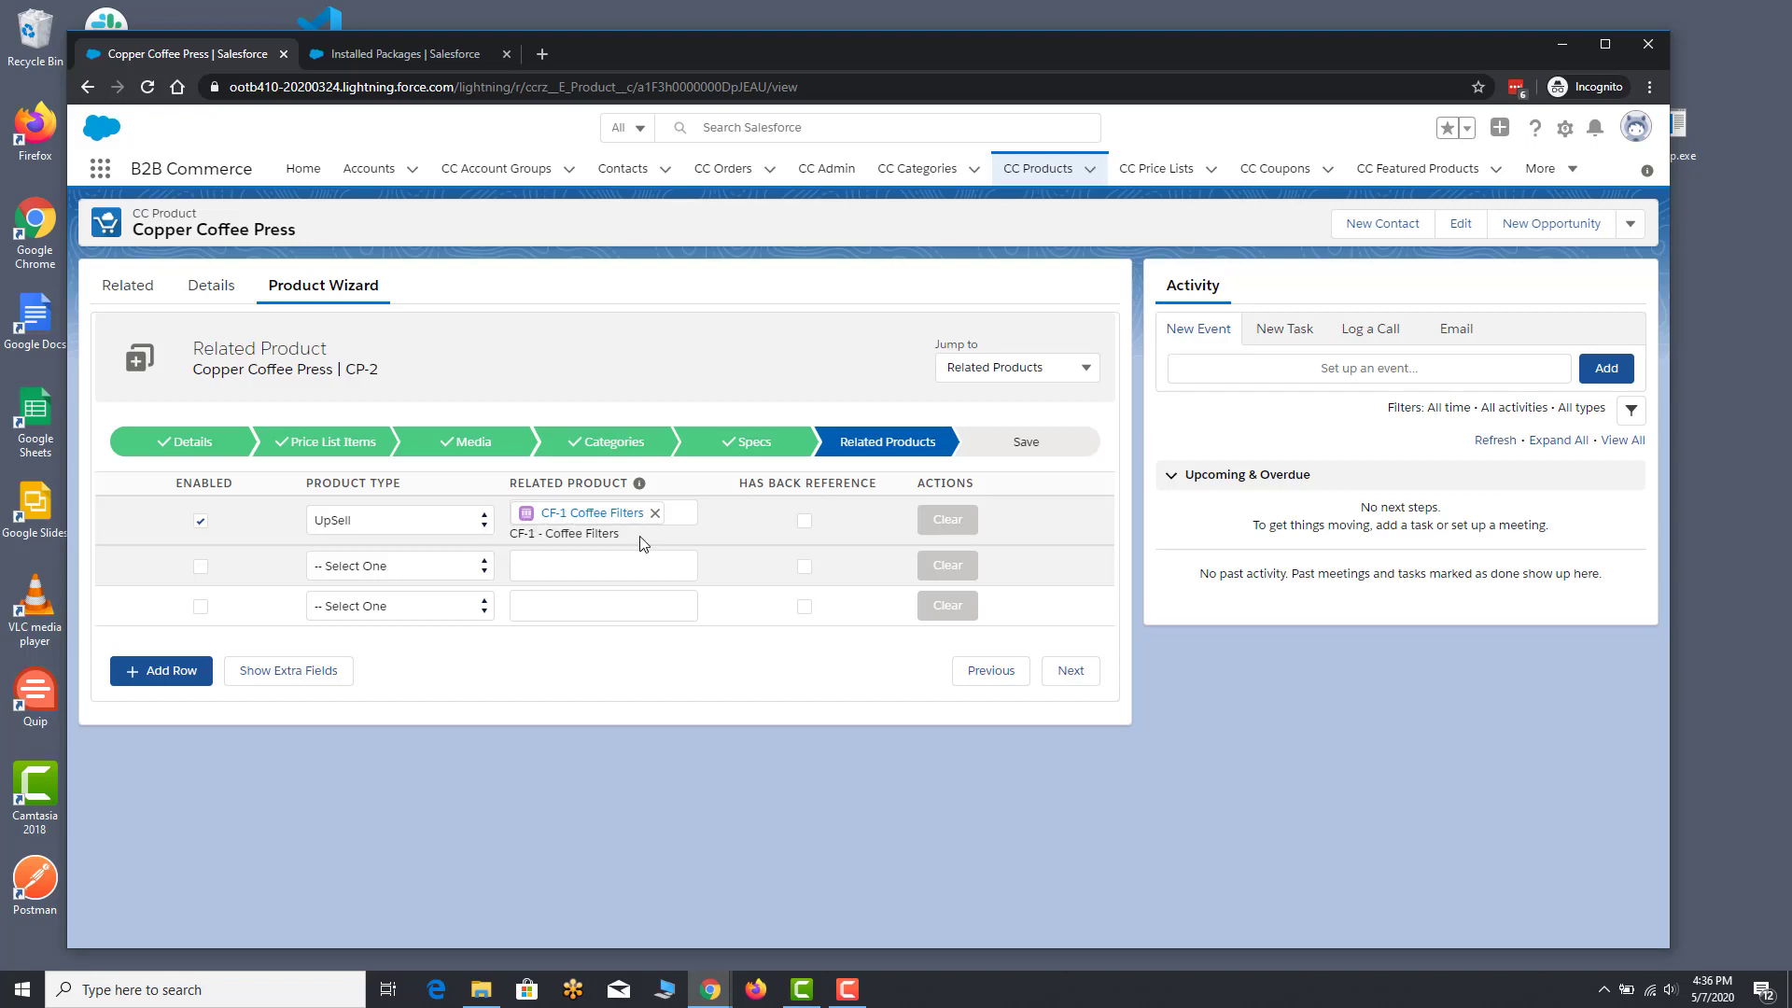
Step: Proceed to the wizard's Save stage, save the product changes and reload the record page
left_click(1071, 671)
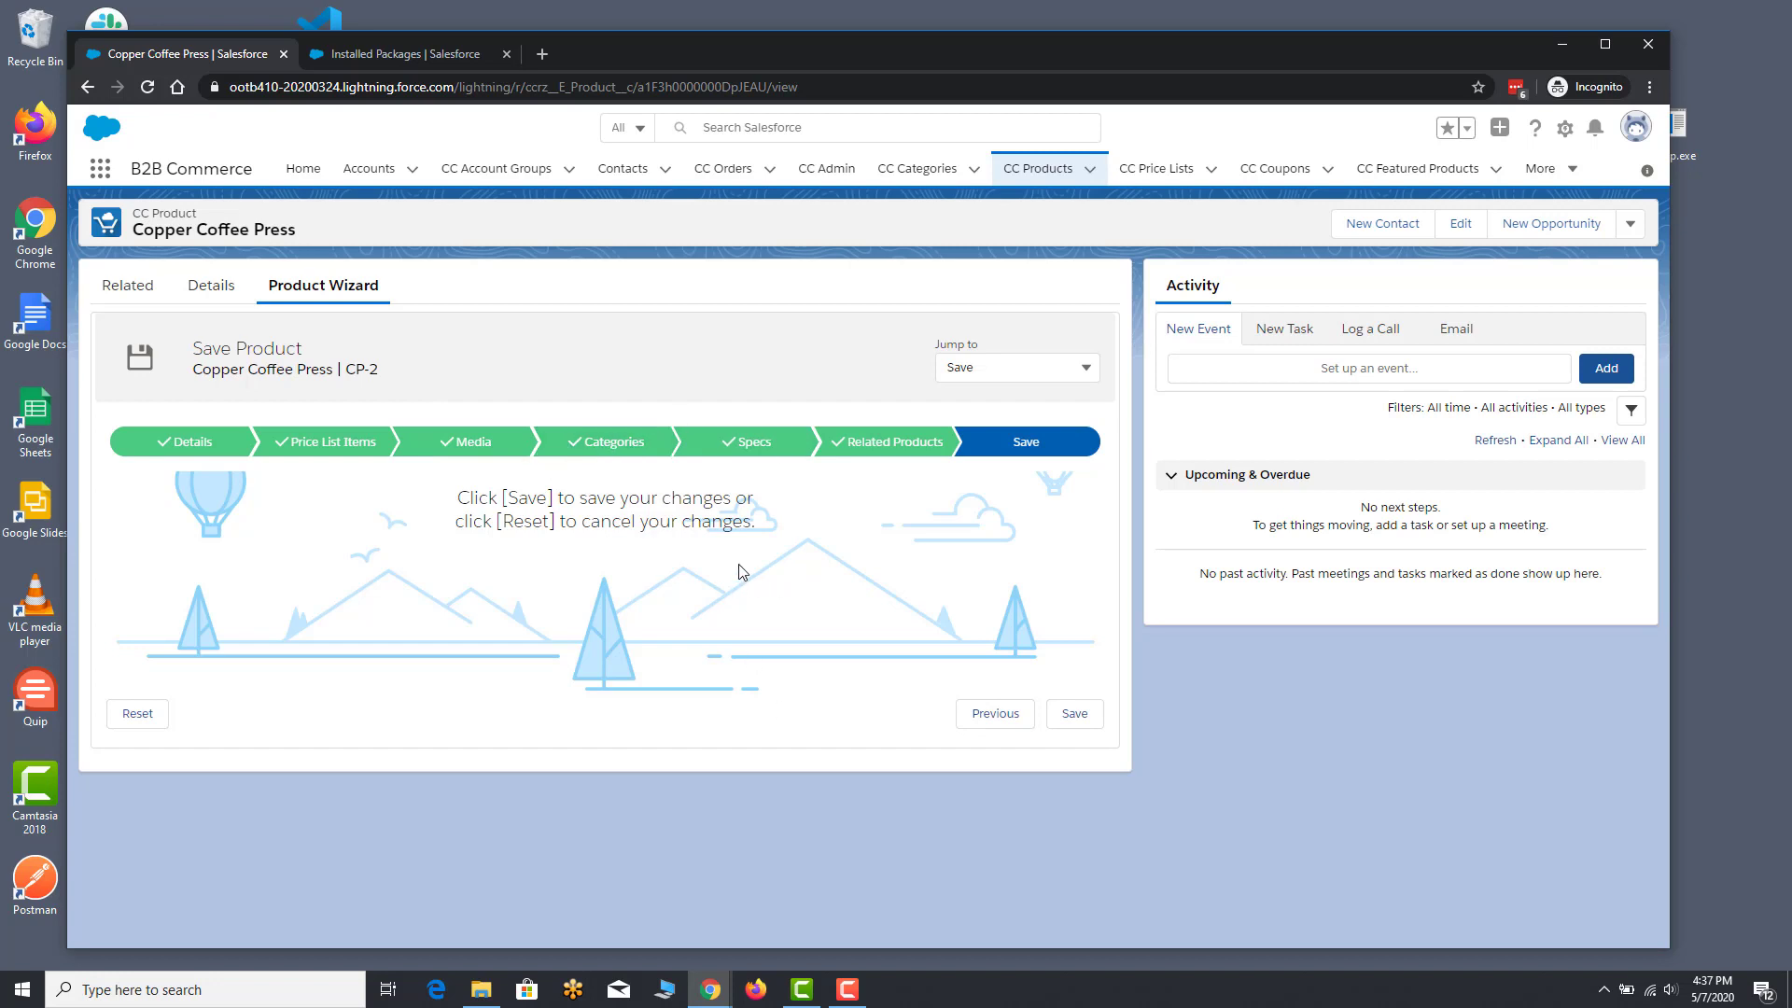
left_click(1072, 717)
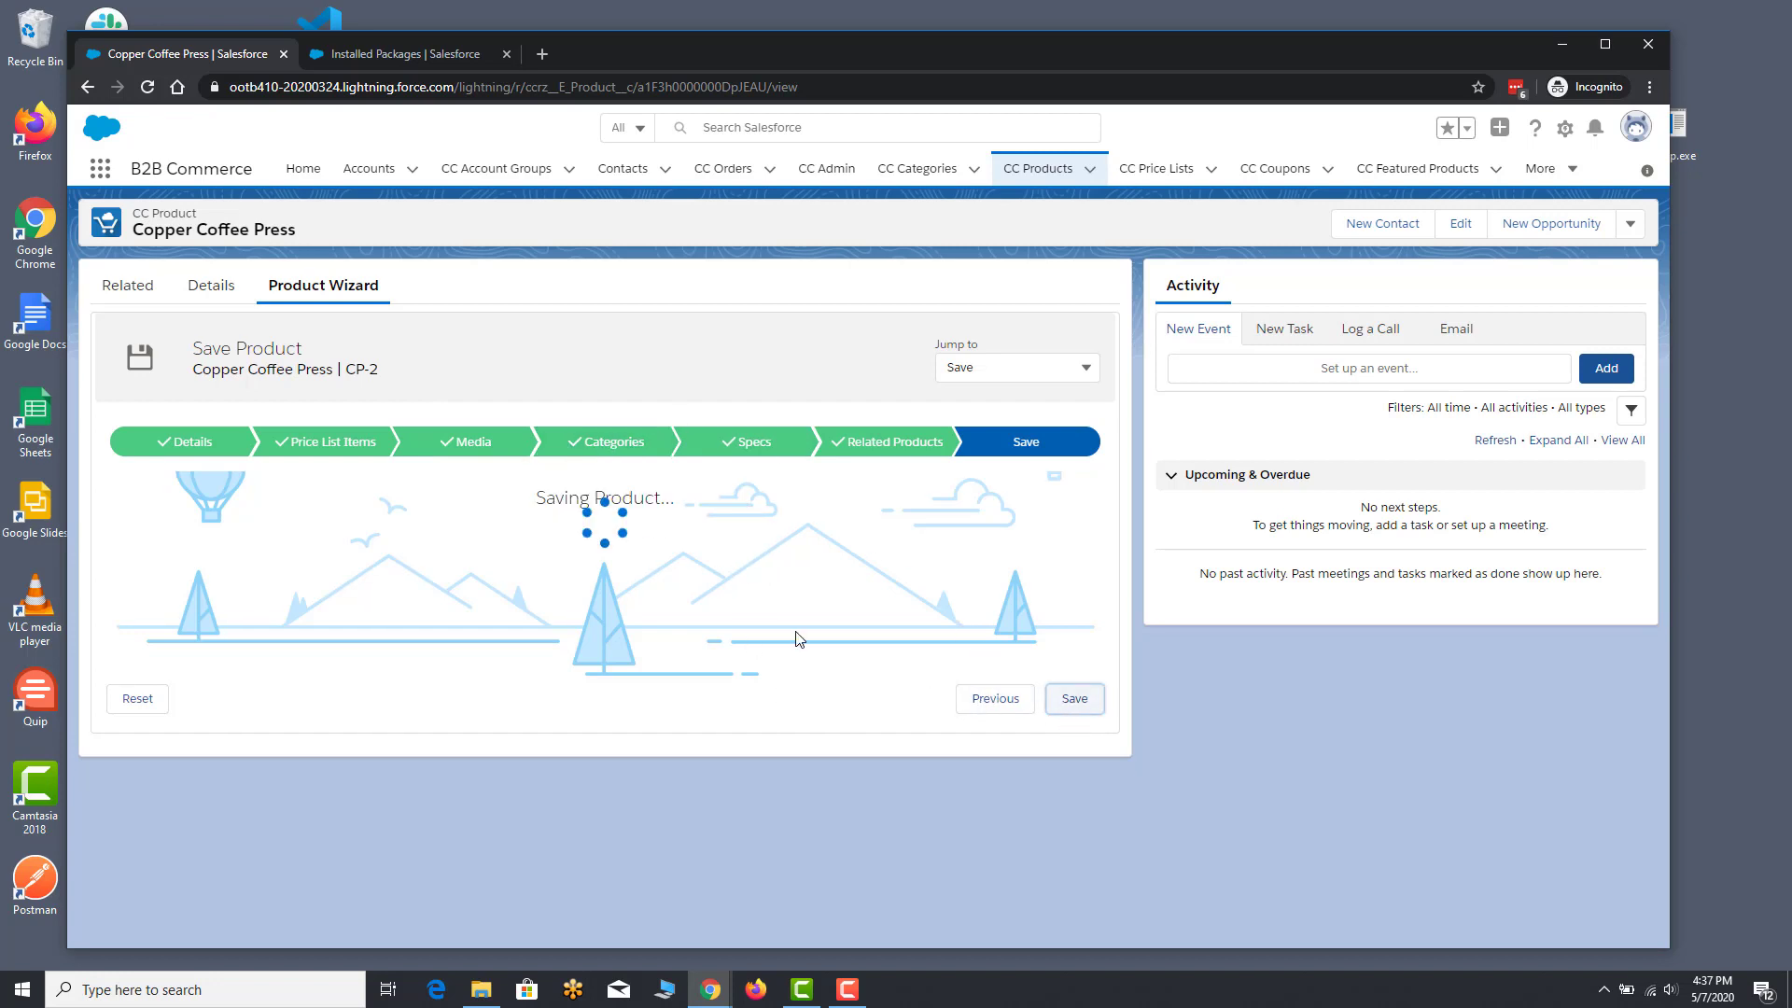
left_click(147, 87)
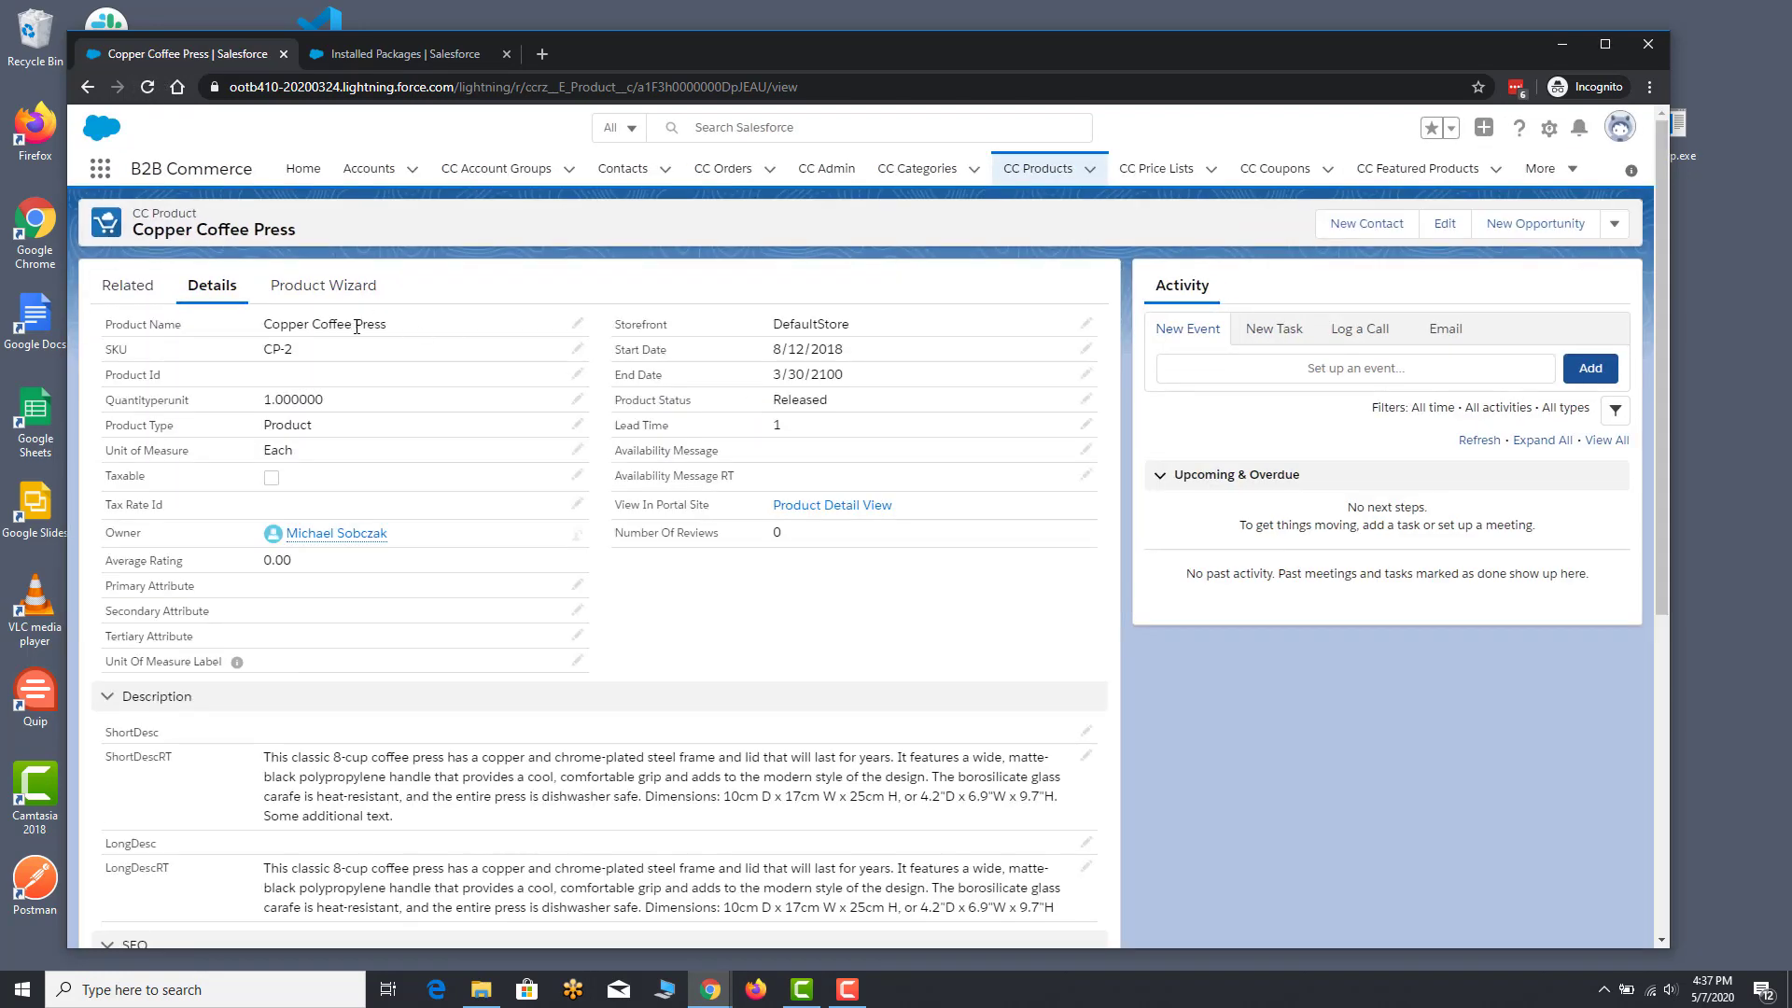
Step: Check the record's short description, then its related price list items, product media and related products for the saved changes
scroll(589, 553, "down", 1)
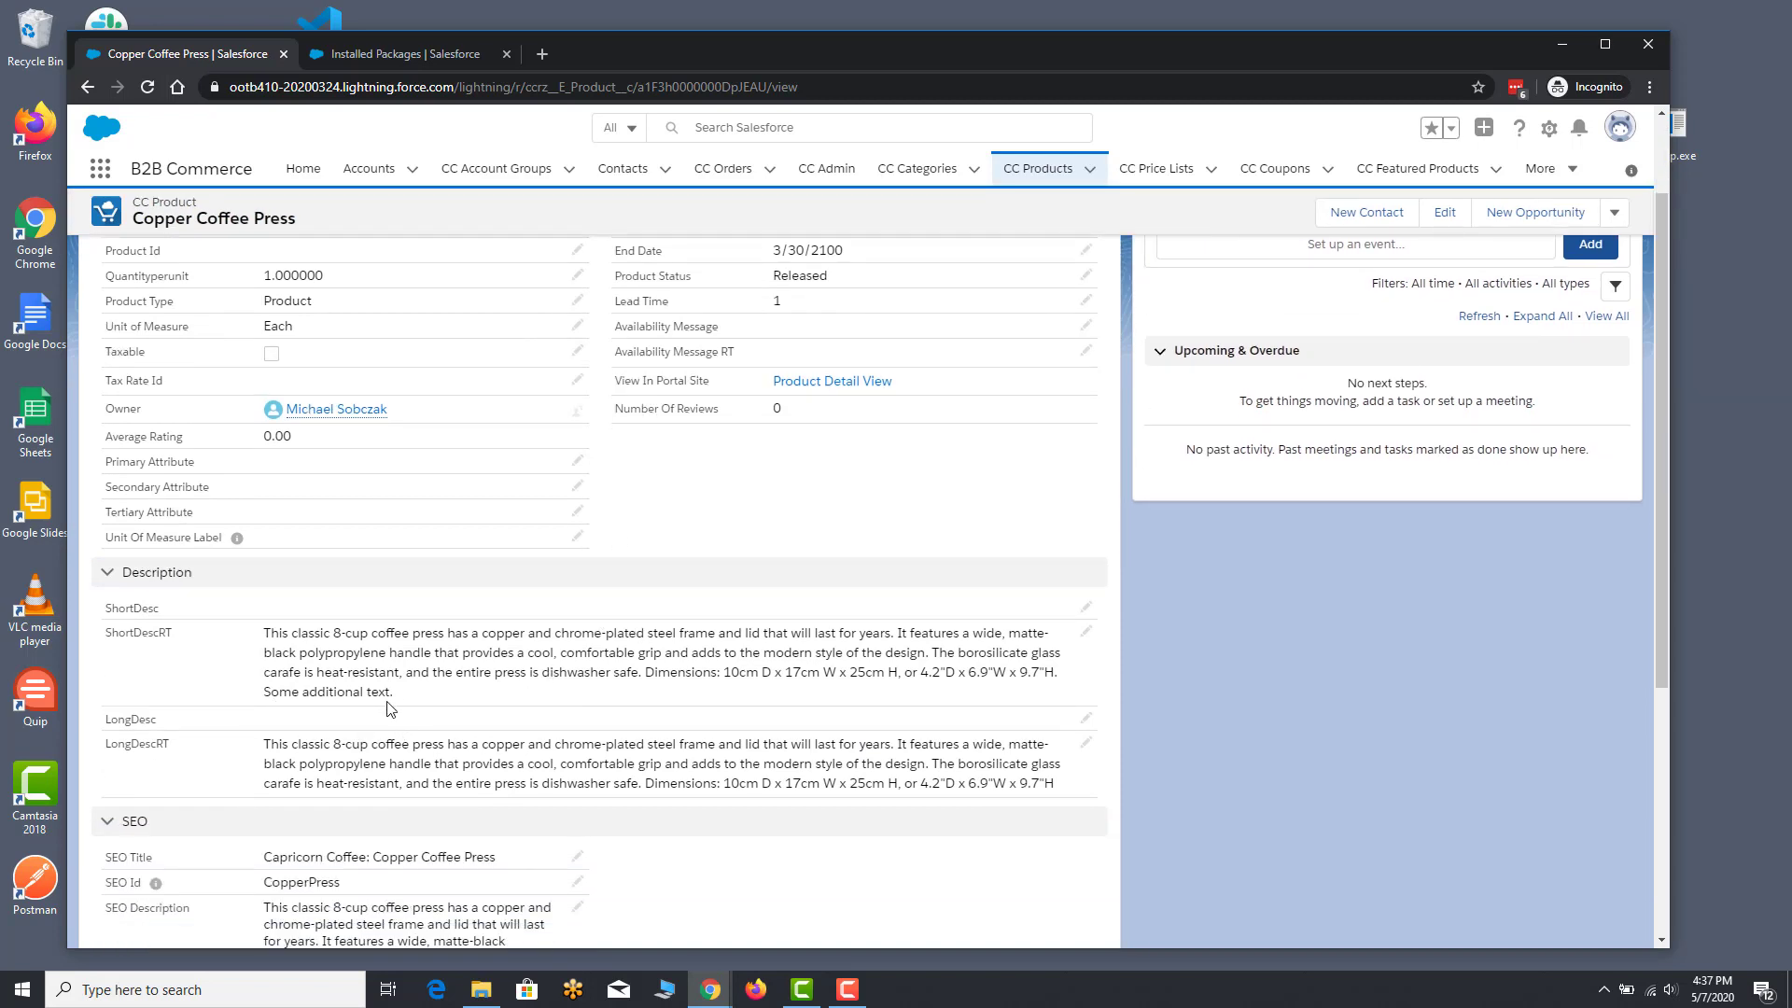
scroll(390, 708, "up", 2)
left_click(136, 299)
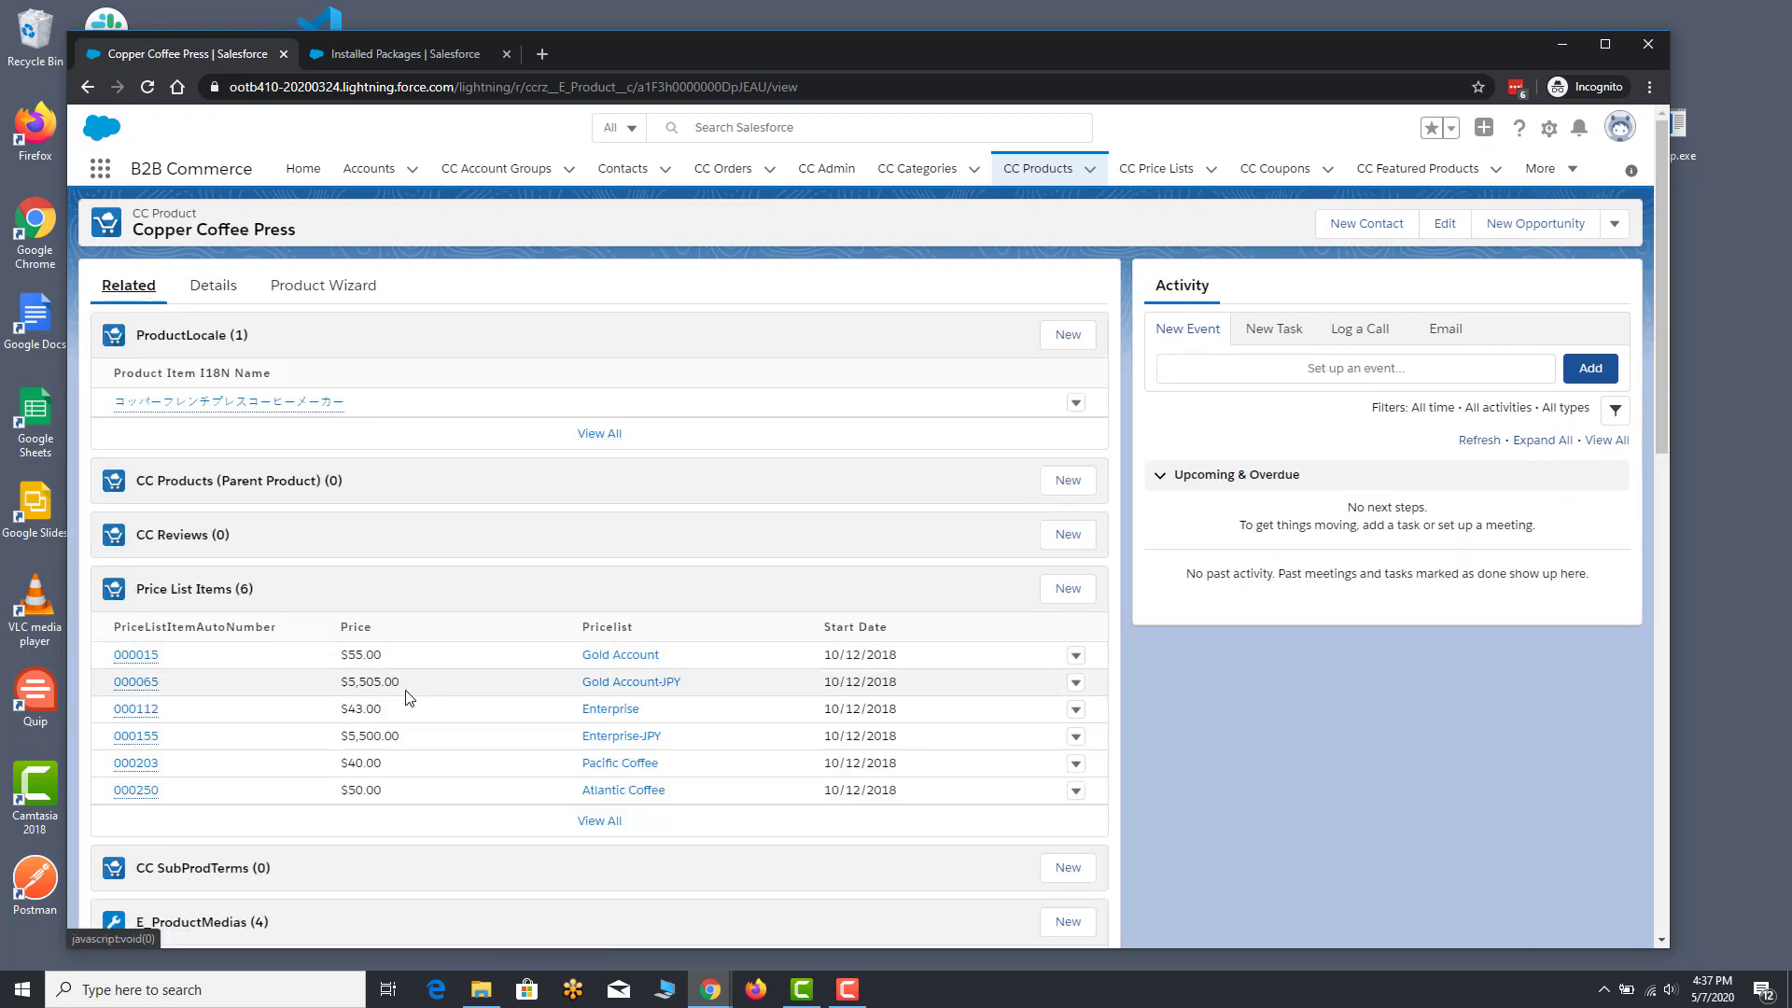
scroll(406, 698, "down", 4)
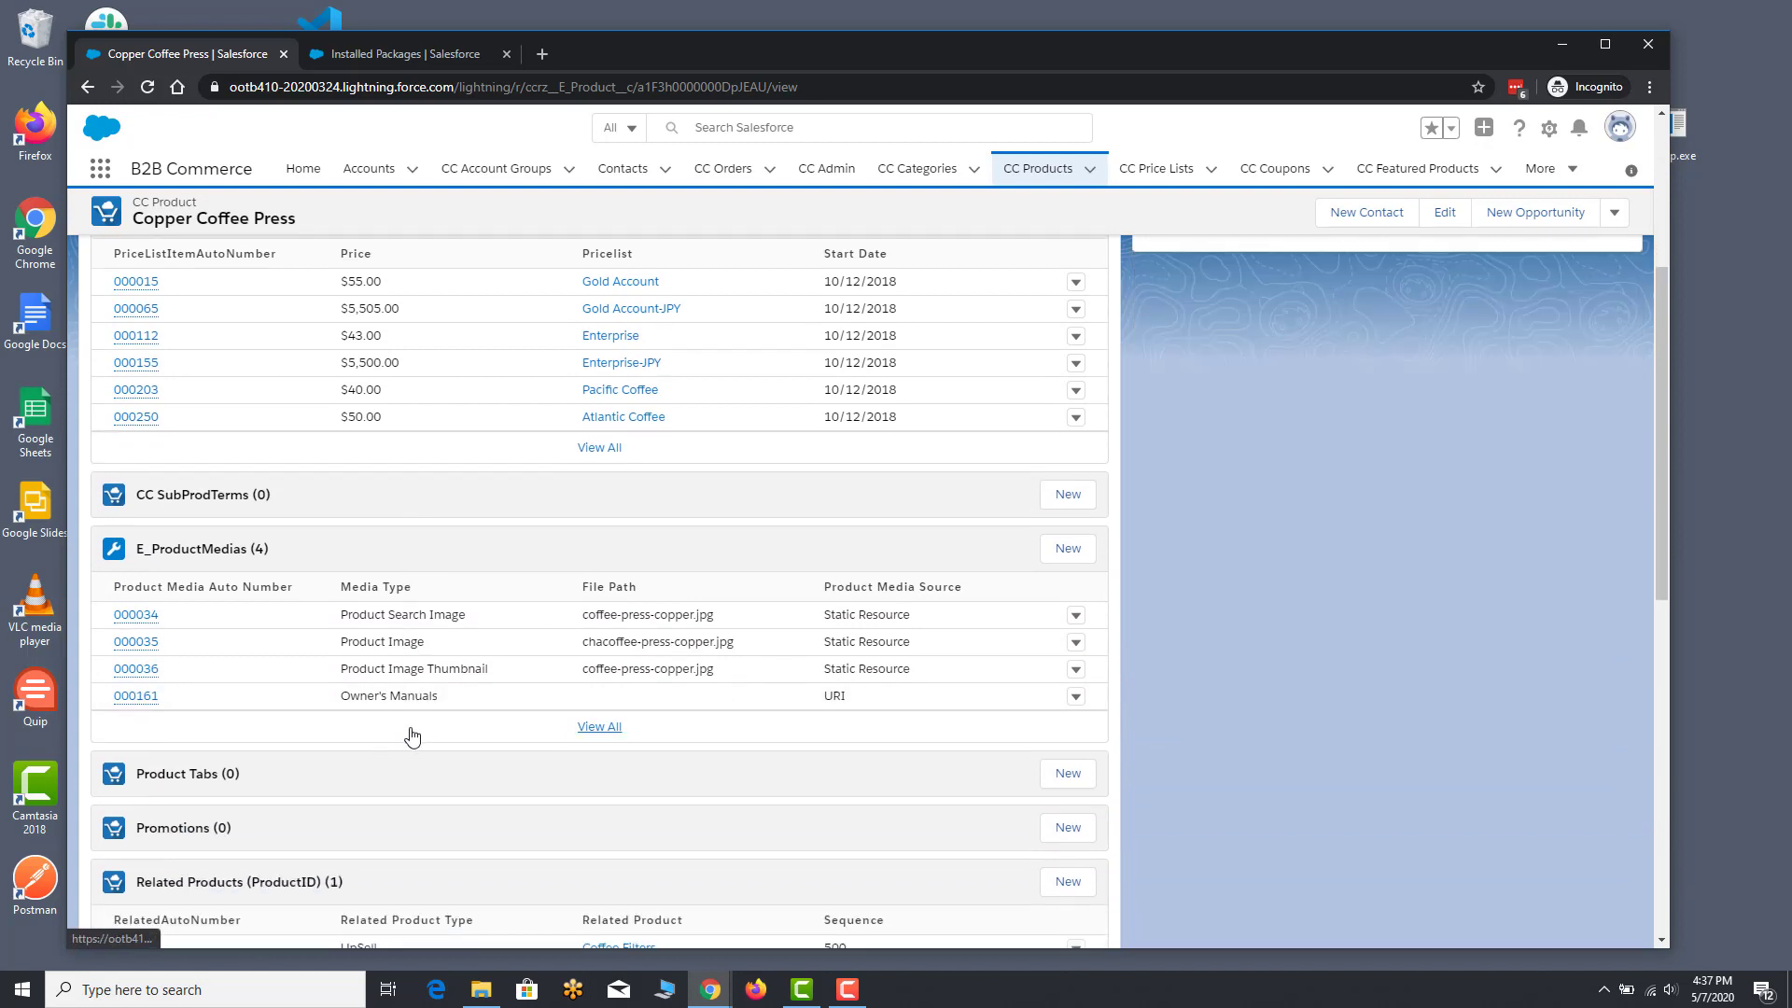
scroll(632, 703, "down", 3)
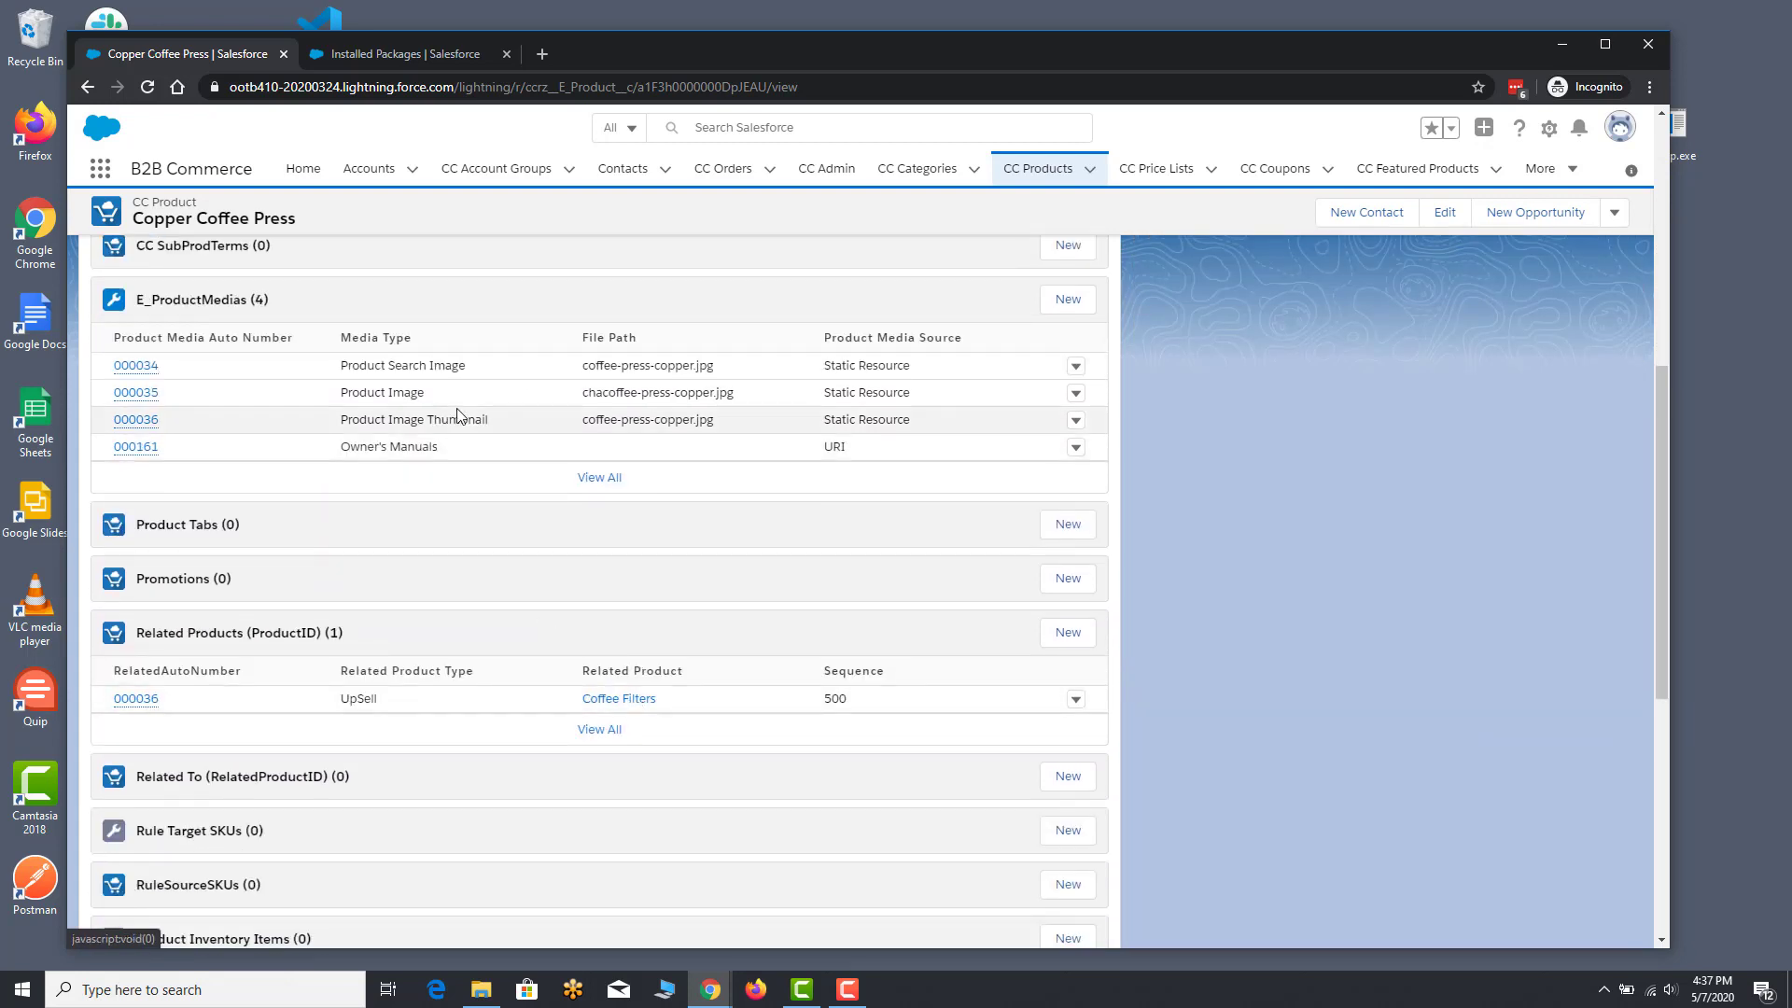
Step: Examine the record's related products, product specs and product categories for the saved changes, and return to the start of the related lists
scroll(476, 678, "down", 1)
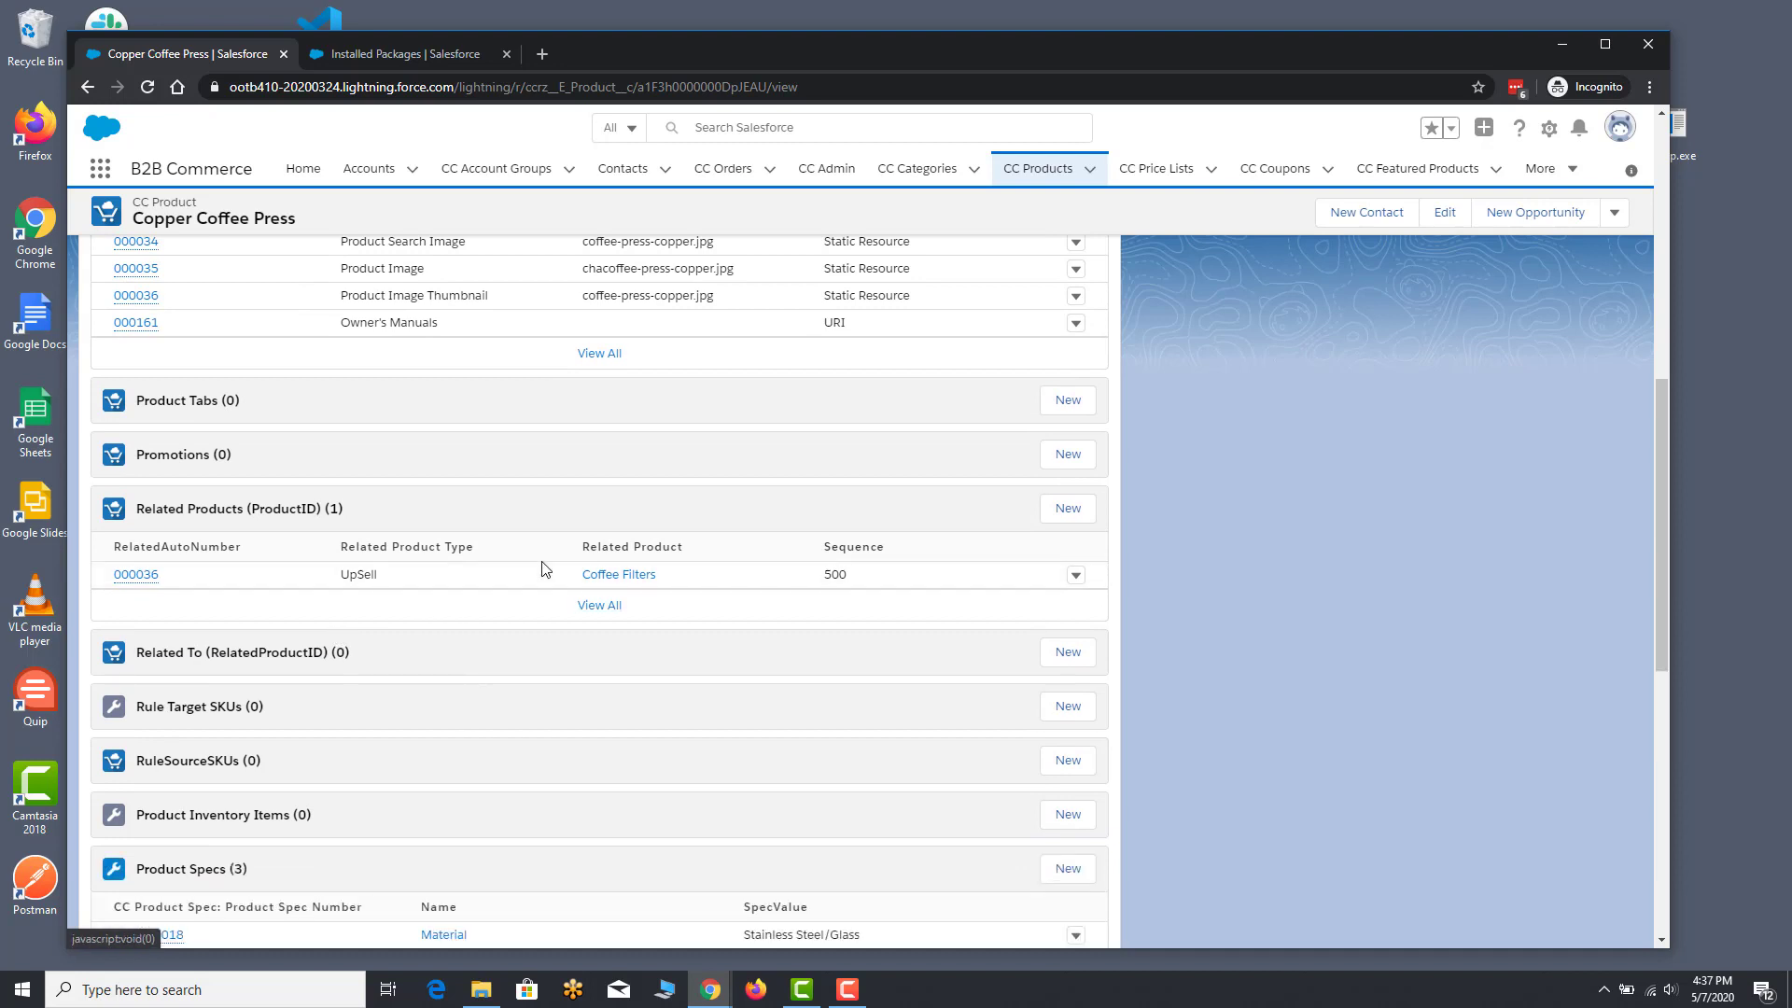
scroll(543, 566, "down", 2)
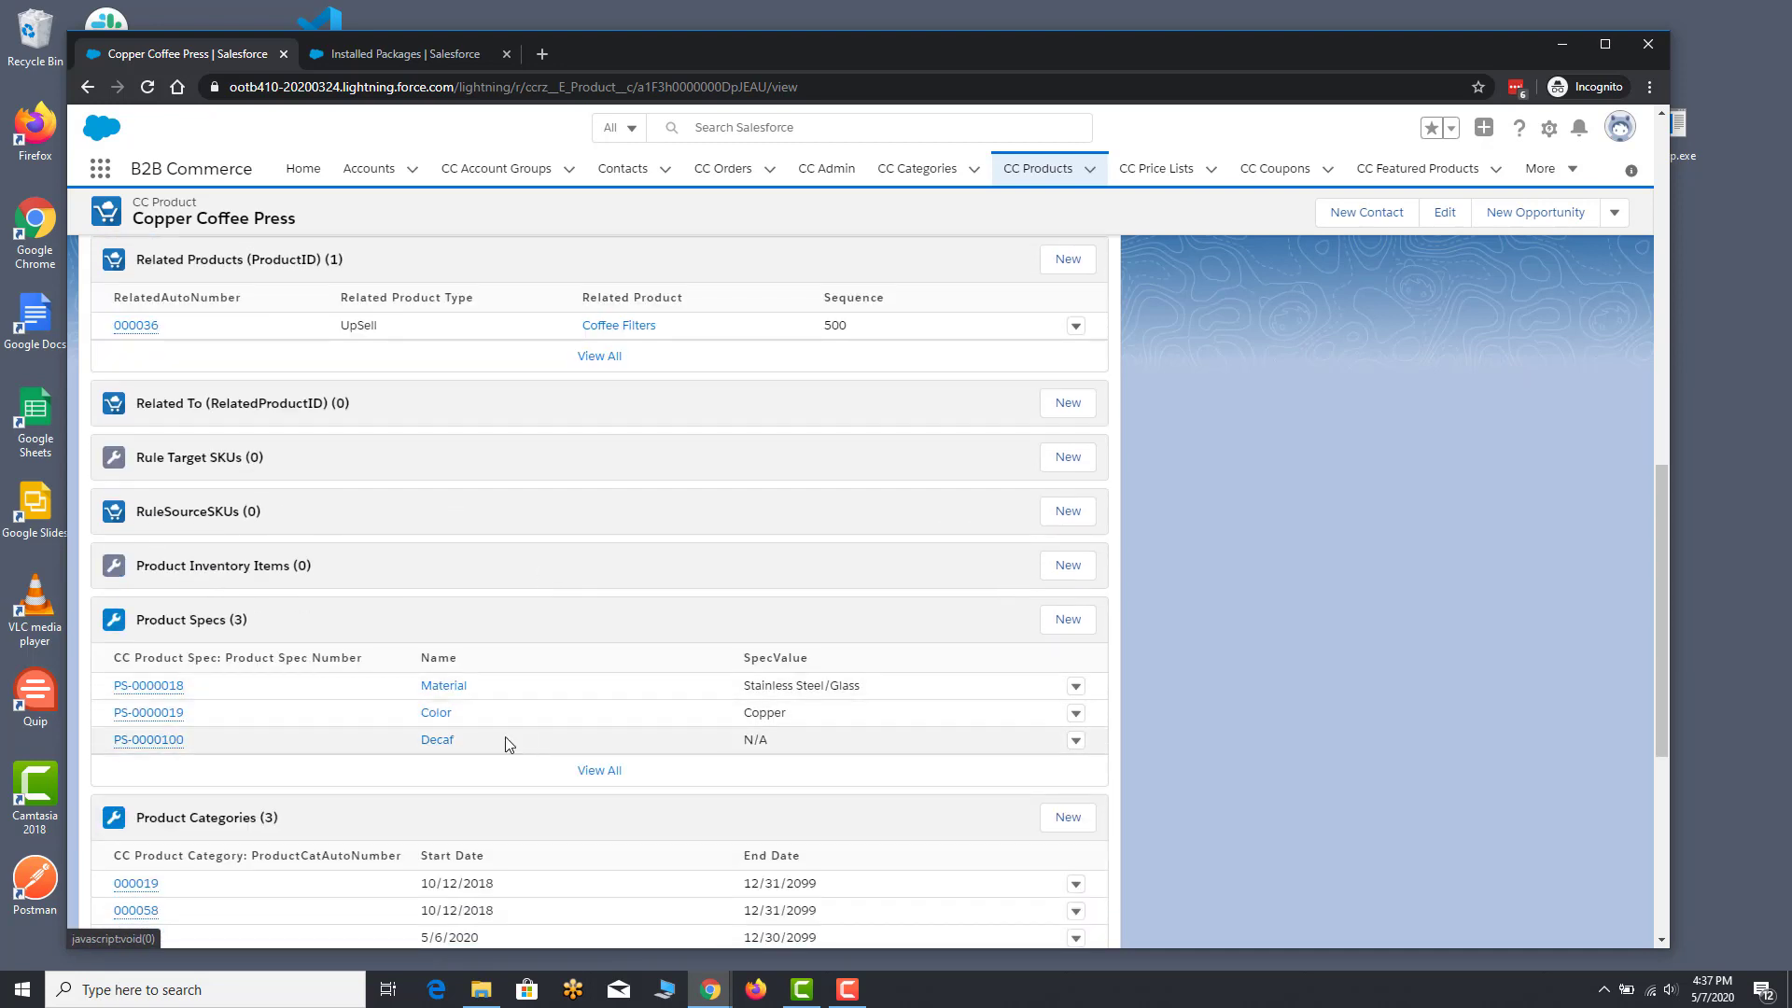
scroll(506, 743, "down", 2)
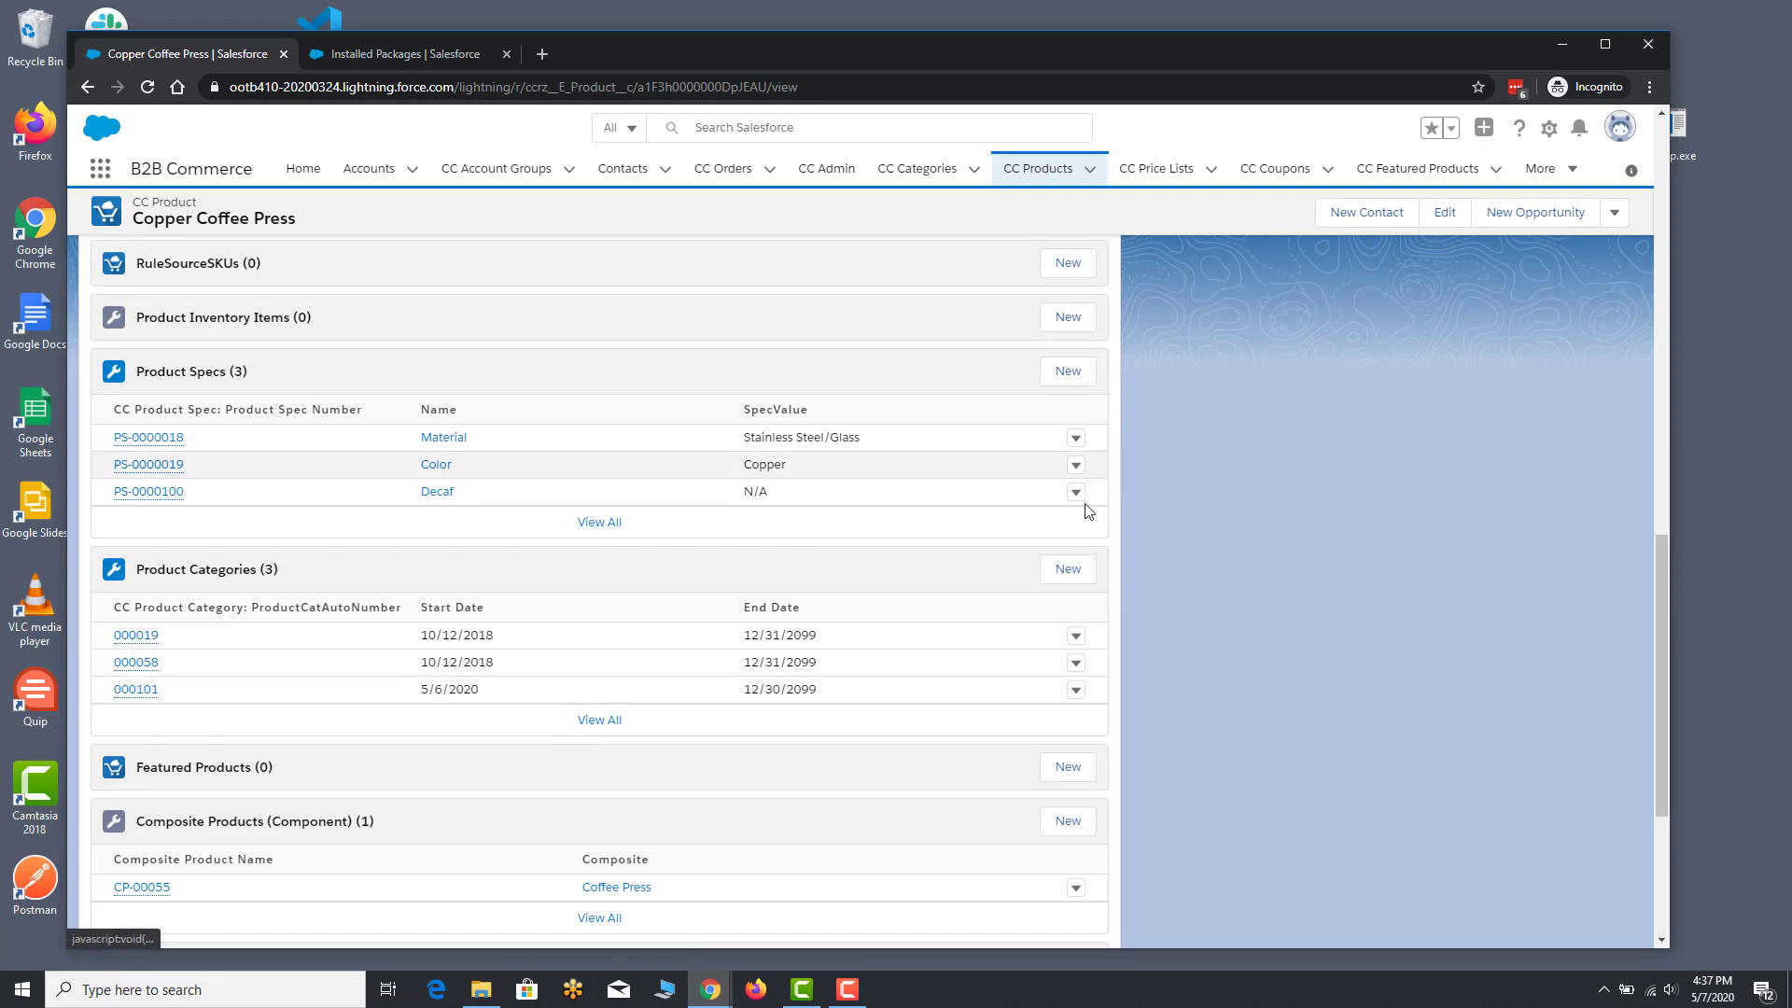
scroll(1157, 463, "up", 1)
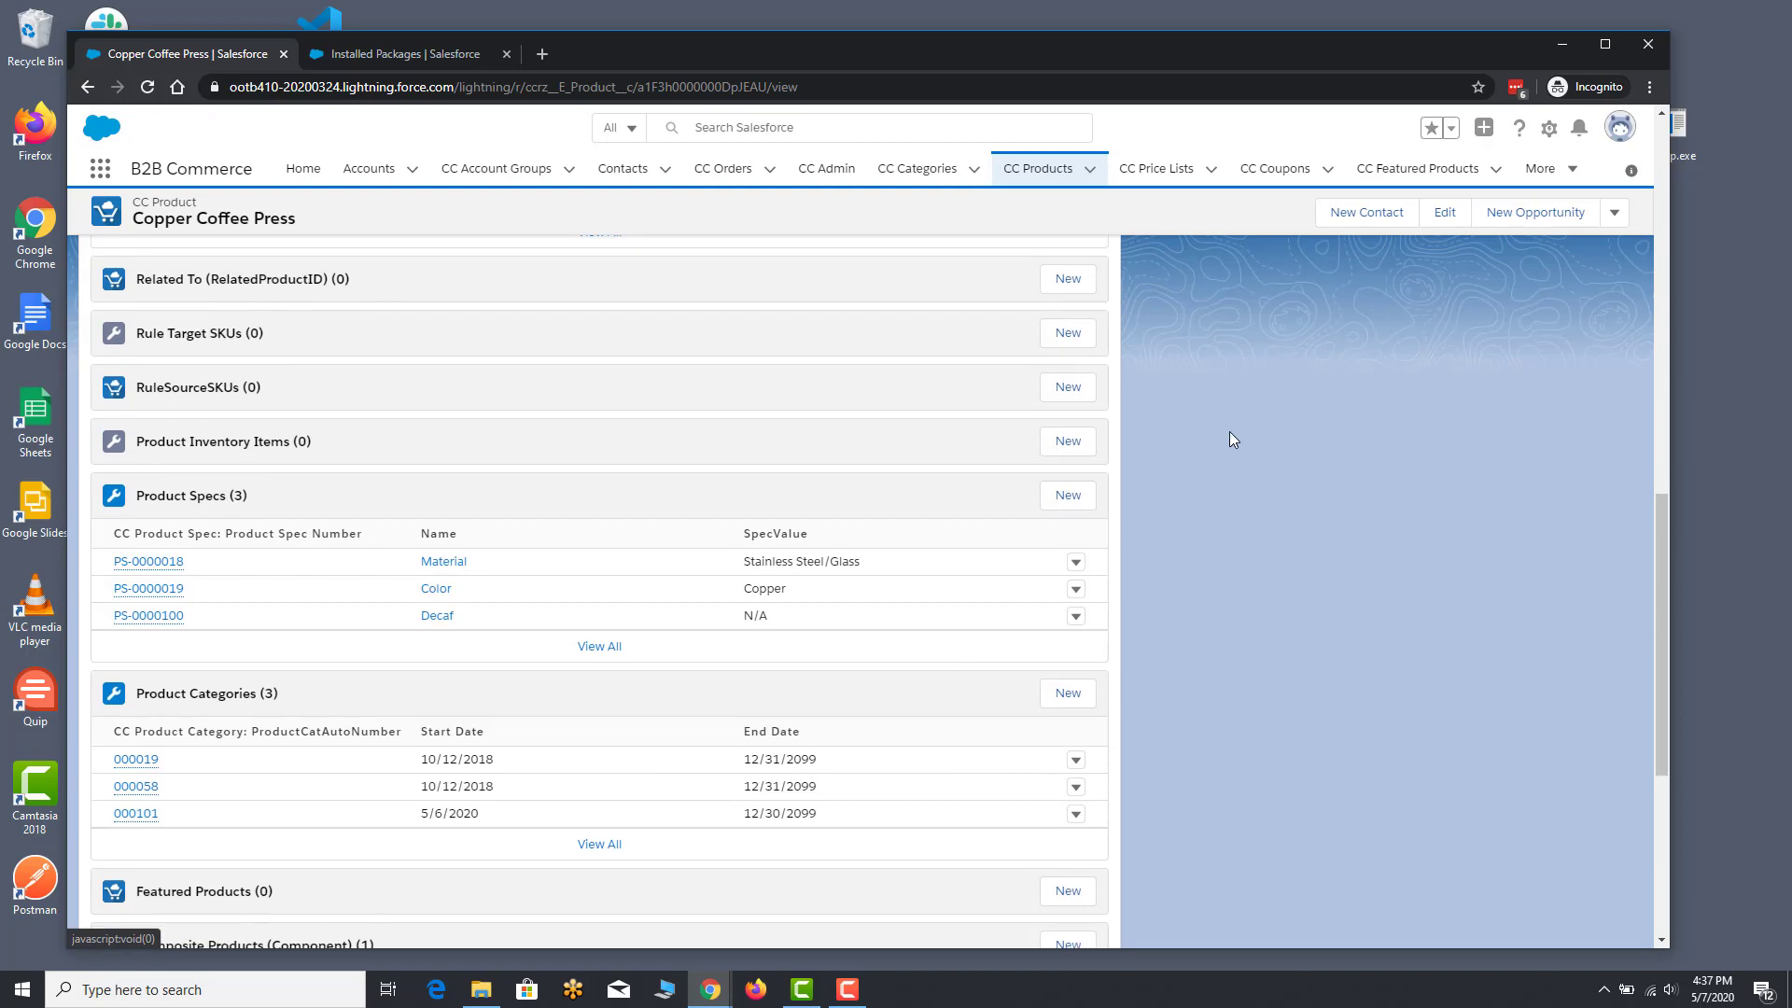
scroll(525, 408, "up", 2)
scroll(525, 408, "up", 5)
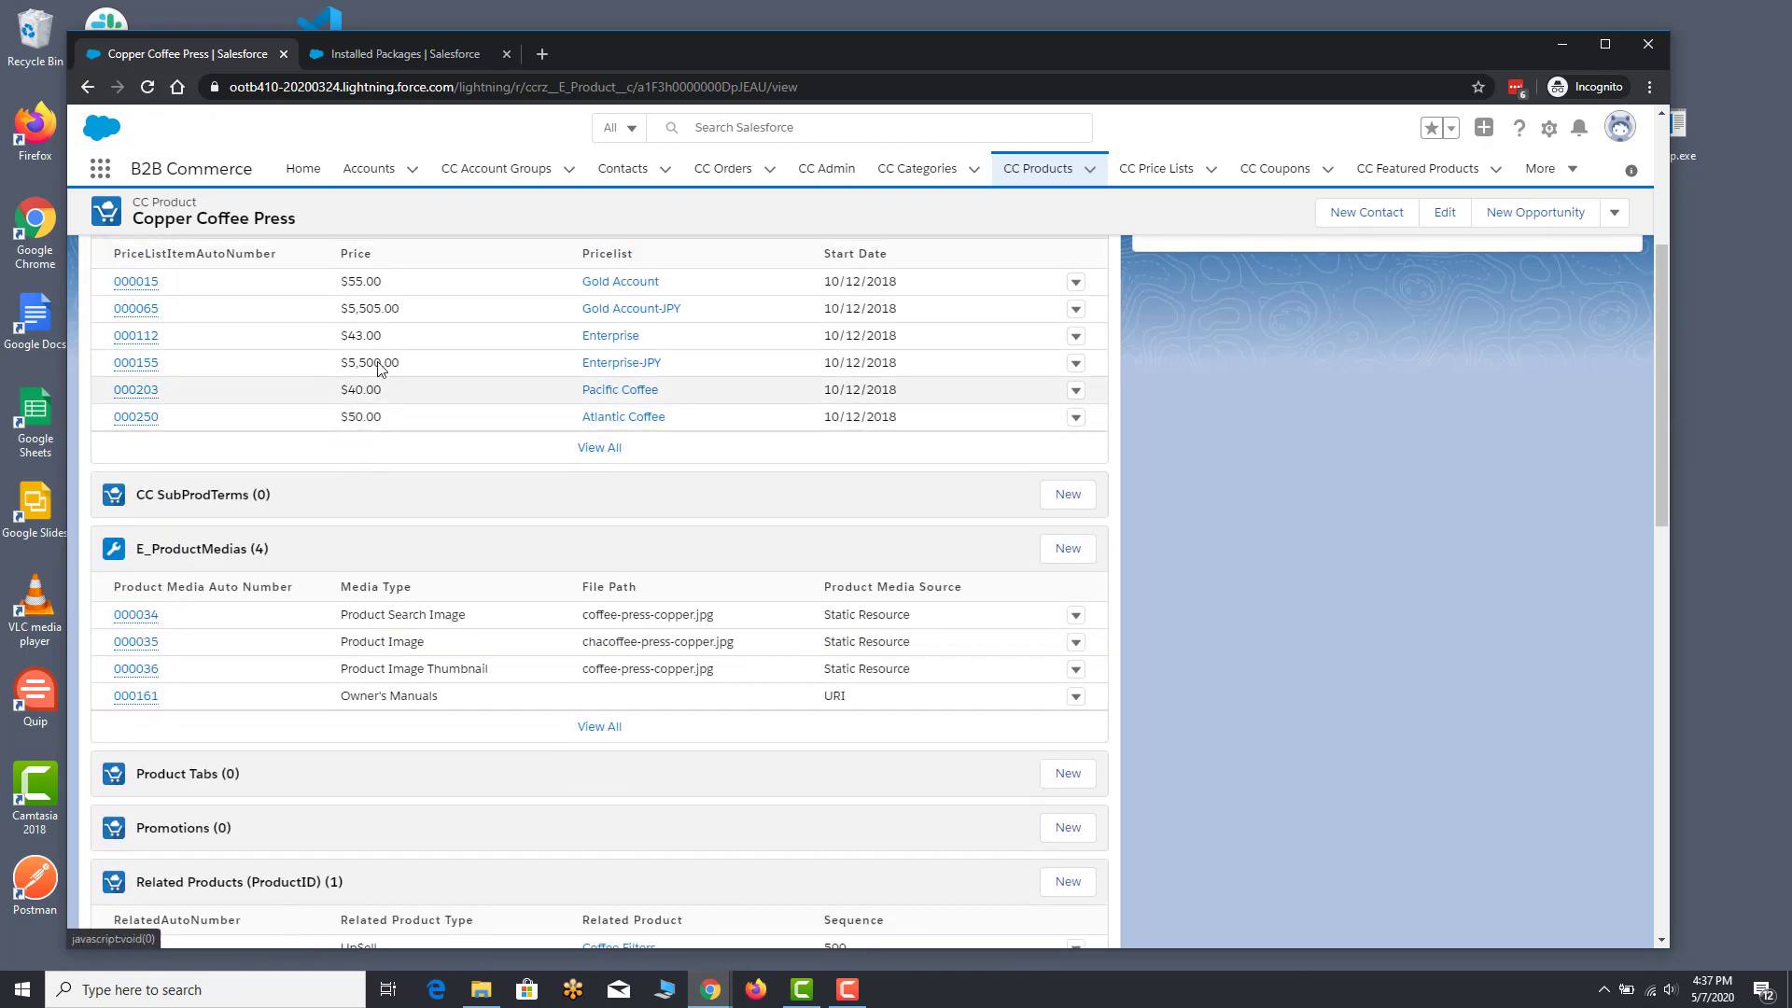
scroll(418, 373, "up", 4)
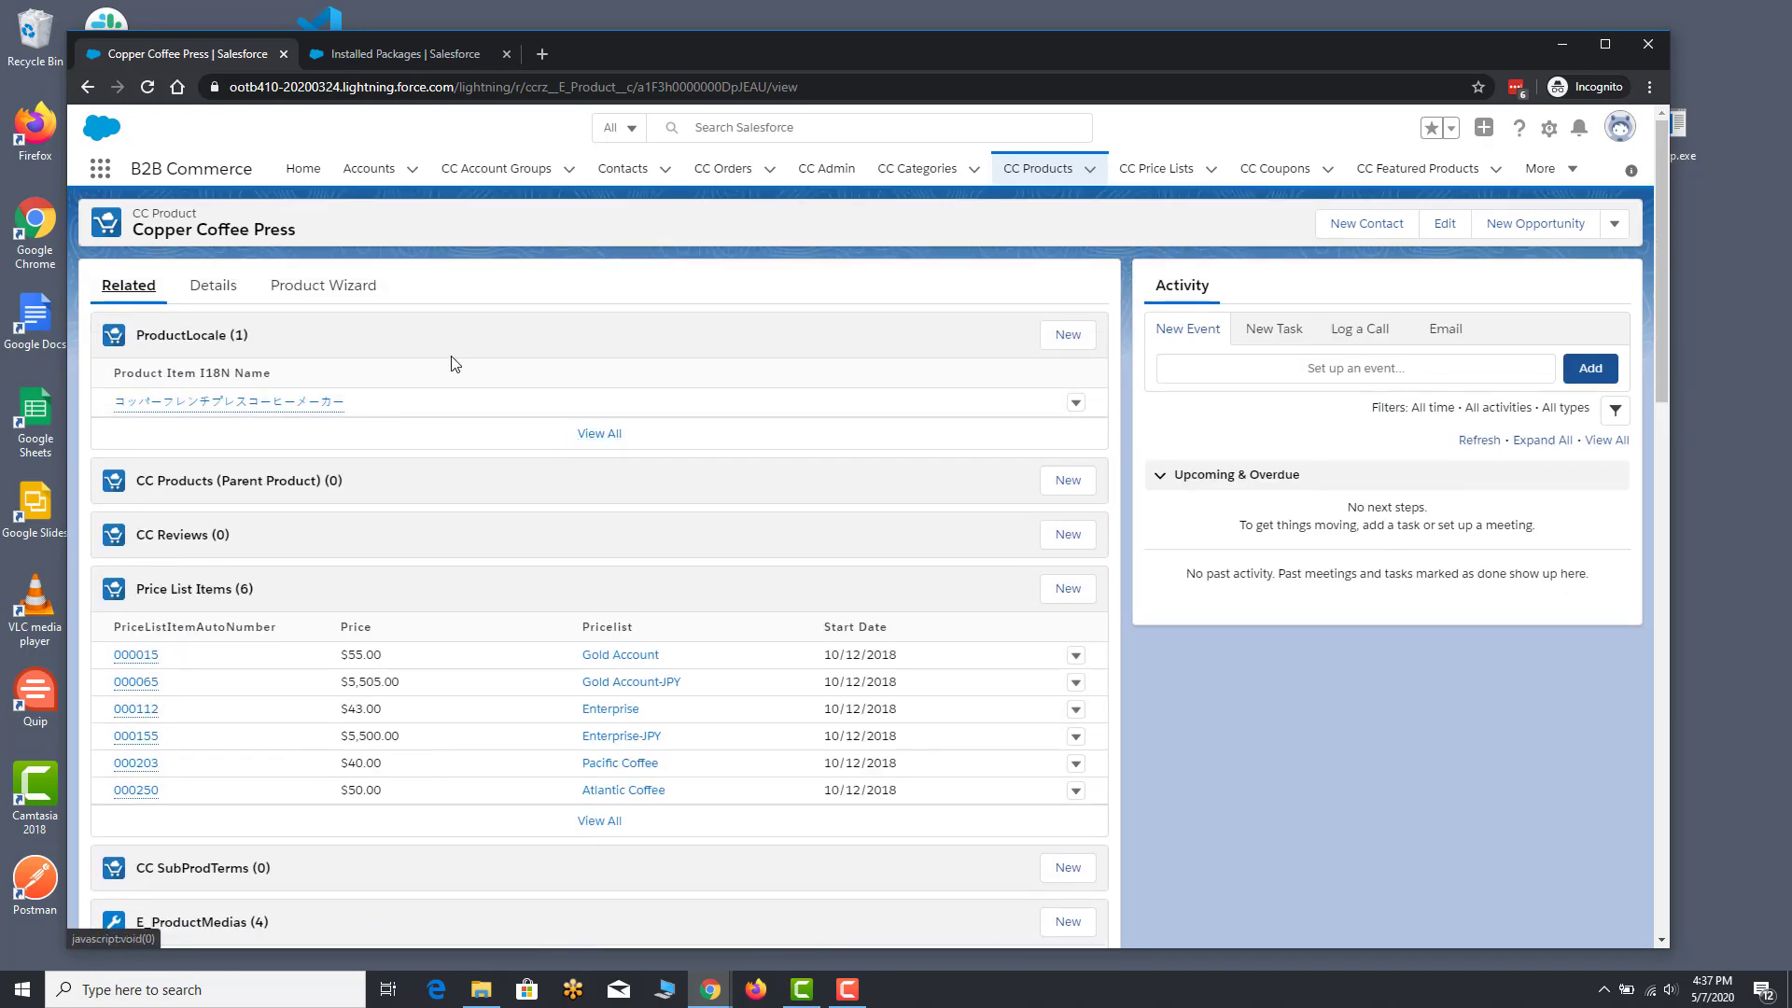